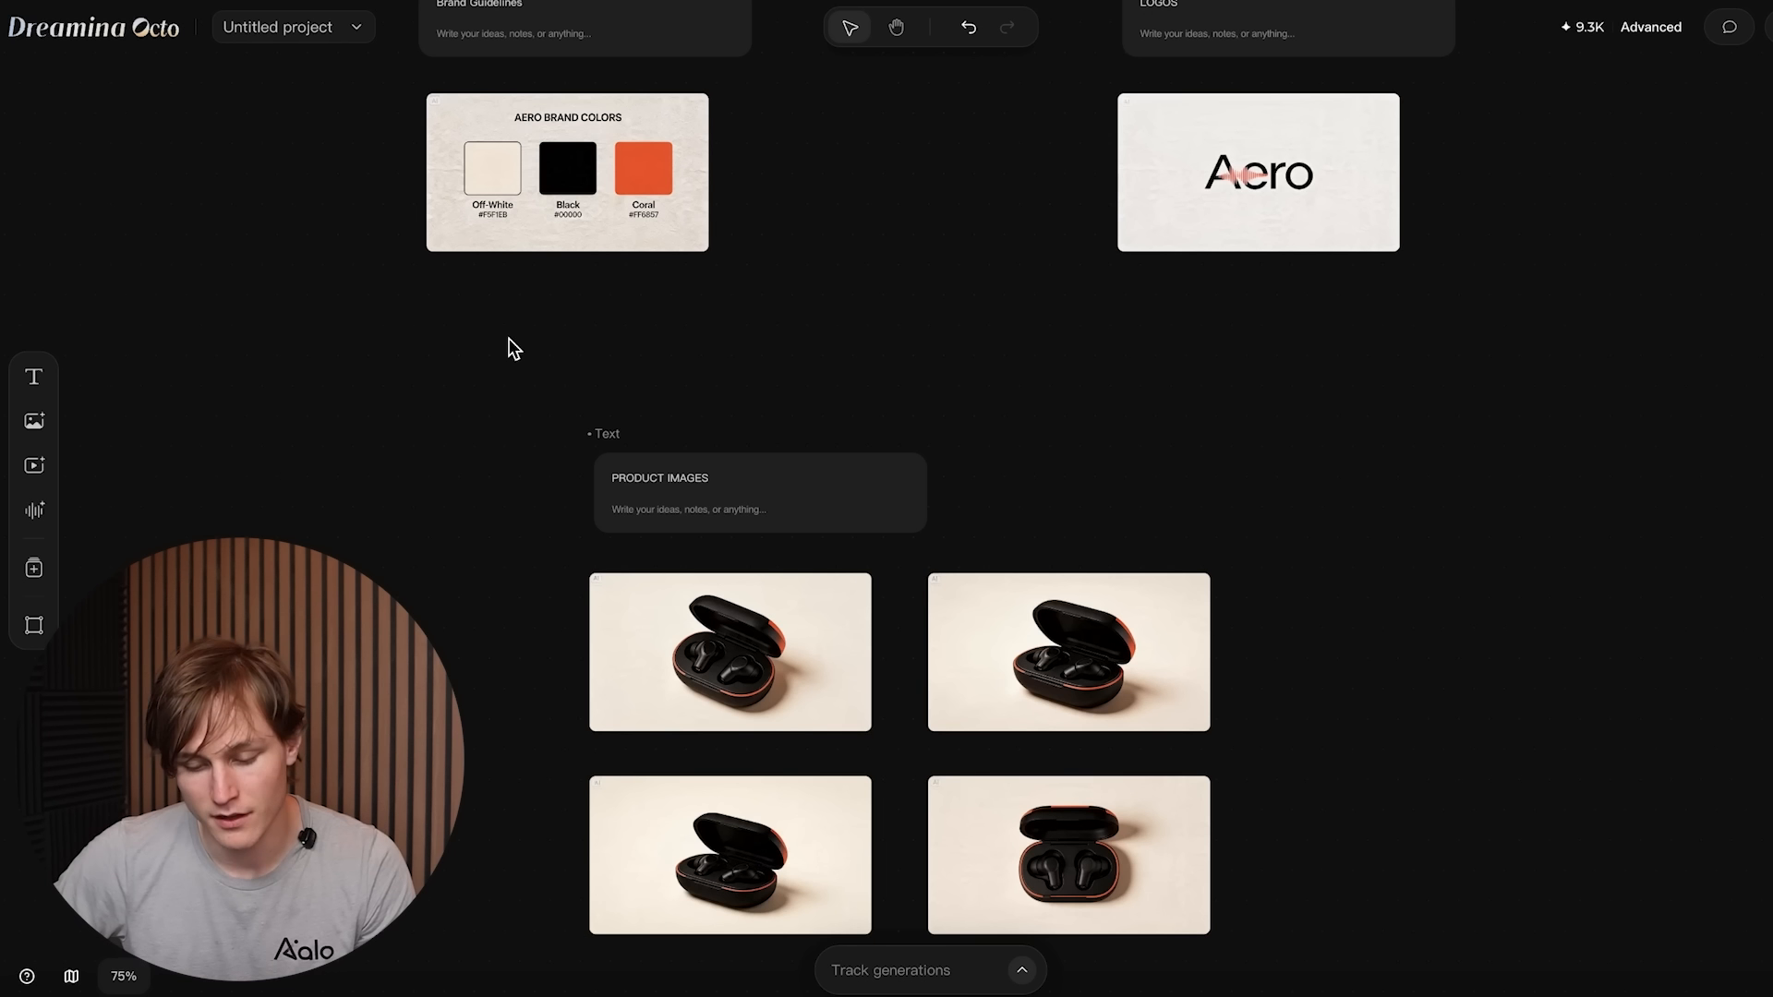
Step: Open the AI chat assistant over the canvas and move it clear of the earbud product images
{"action": "scroll", "coordinate": [753, 401], "scroll_direction": "down", "scroll_amount": 1}
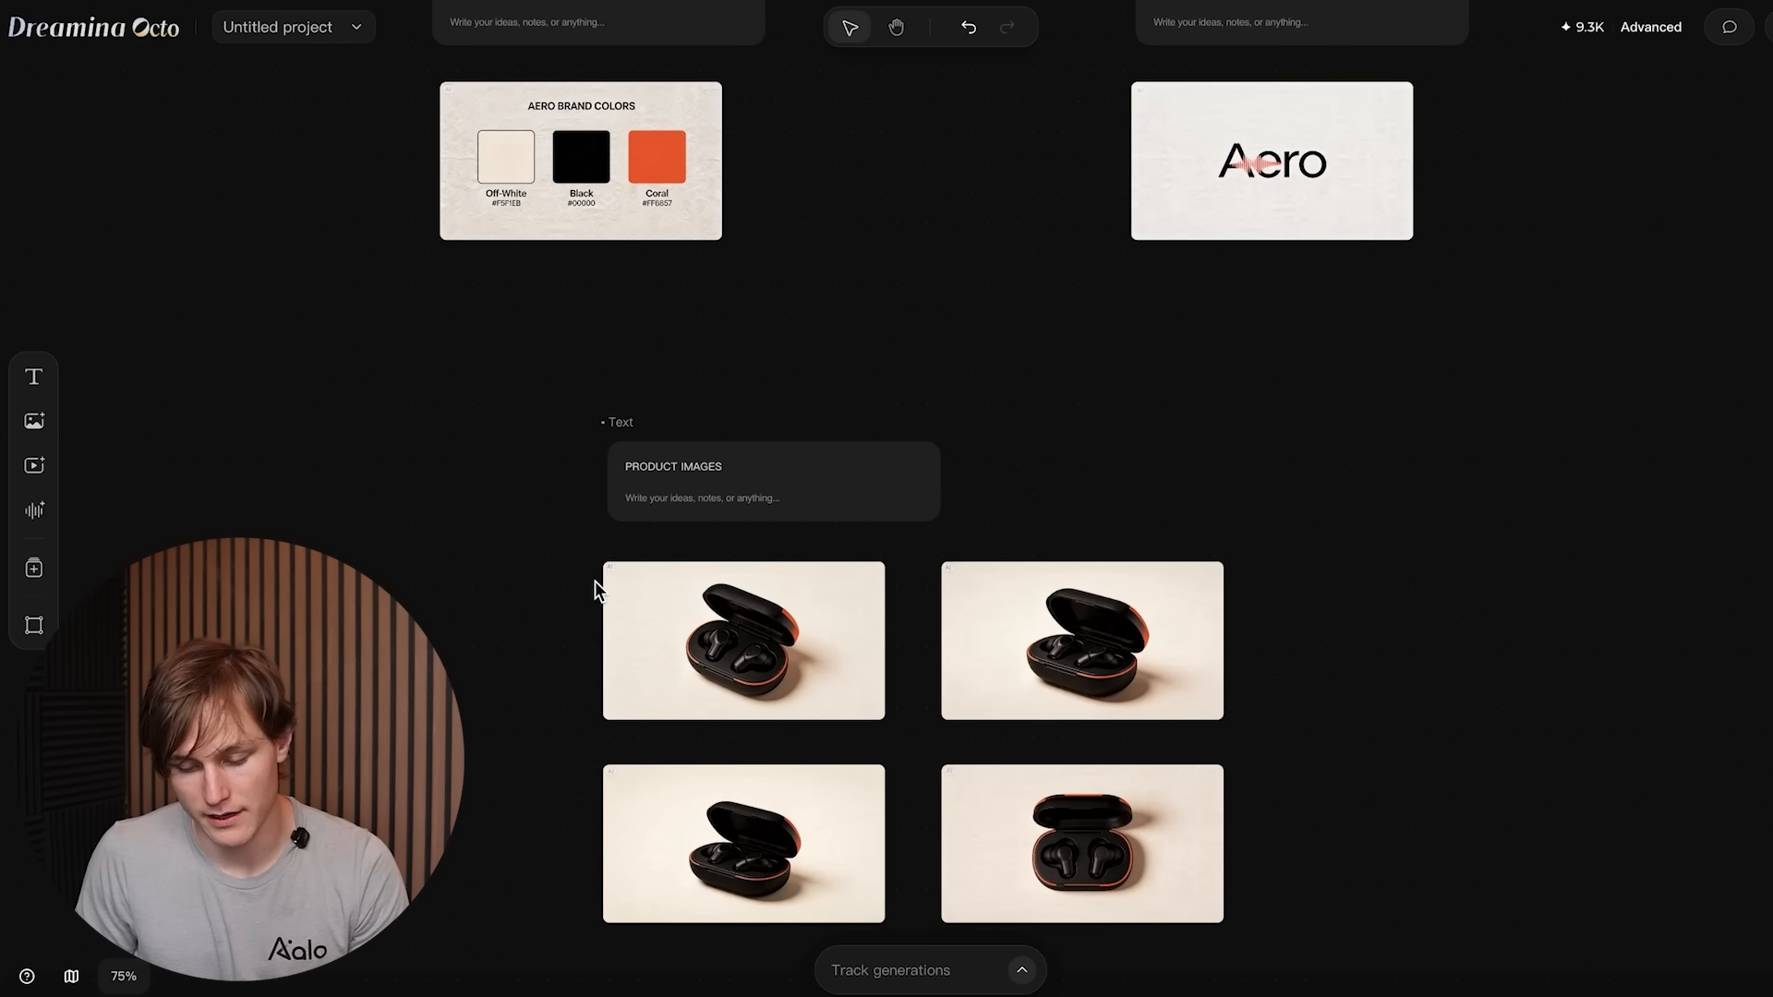
{"action": "scroll", "coordinate": [922, 601], "scroll_direction": "up", "scroll_amount": 2}
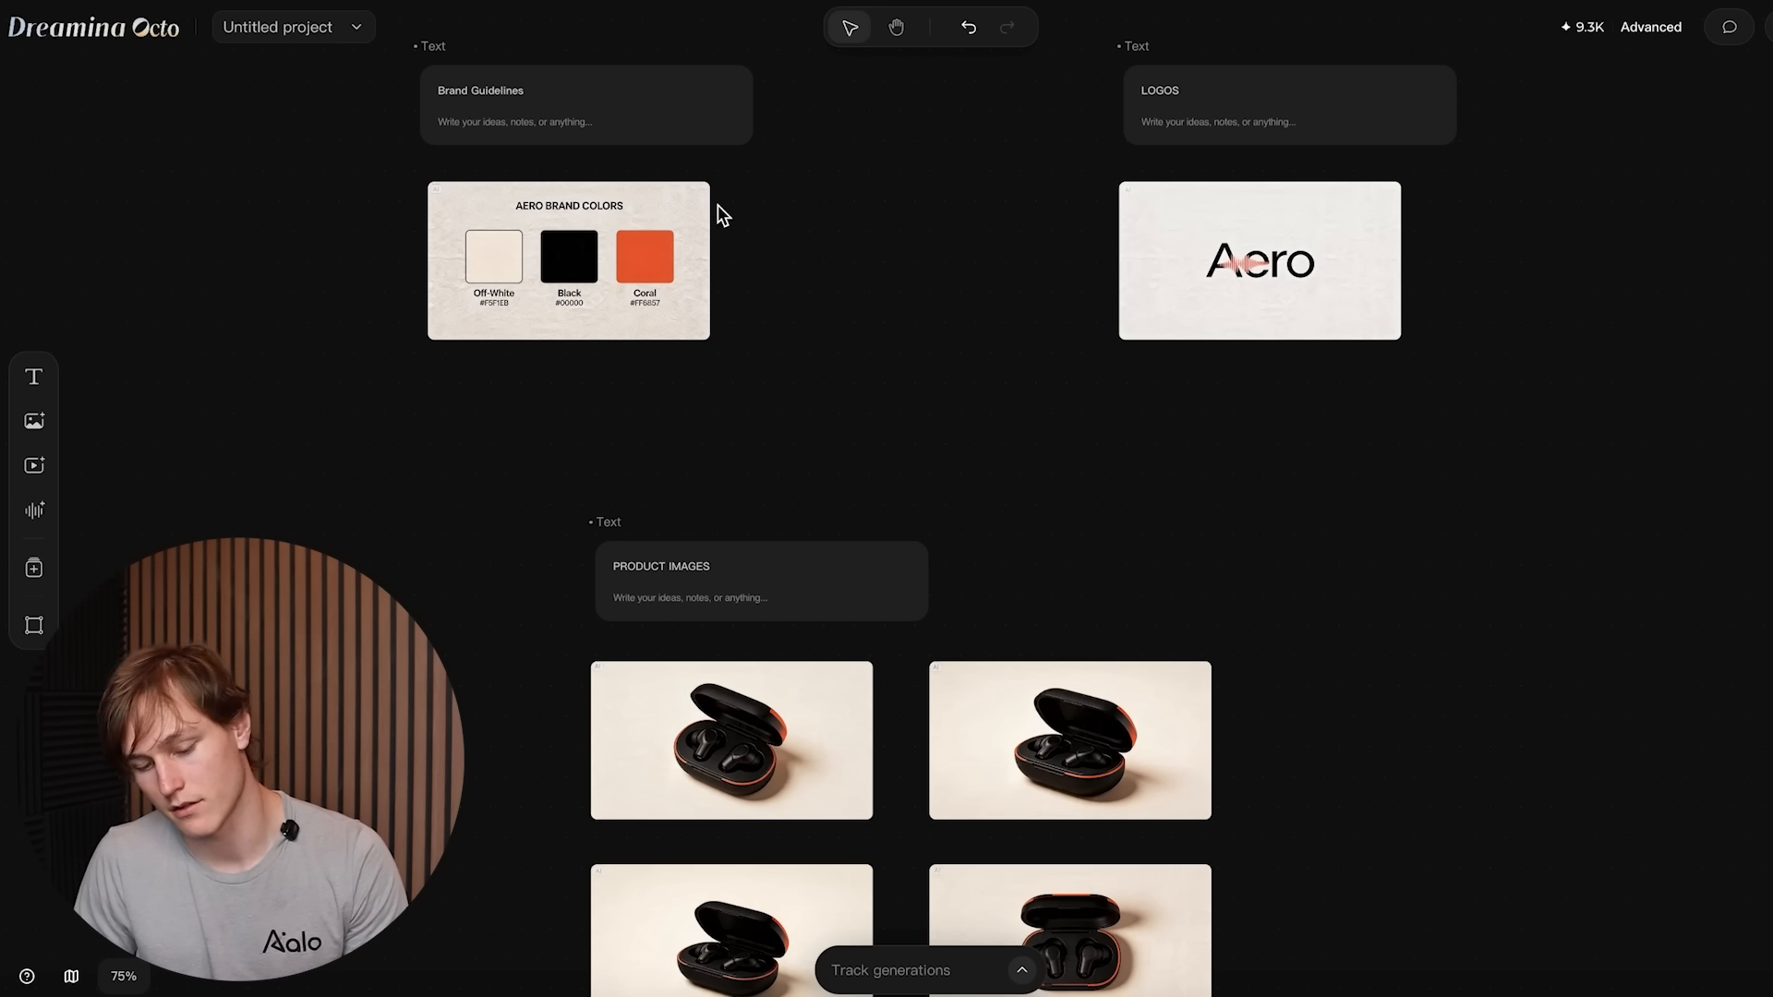
{"action": "scroll", "coordinate": [594, 591], "scroll_direction": "down", "scroll_amount": 2}
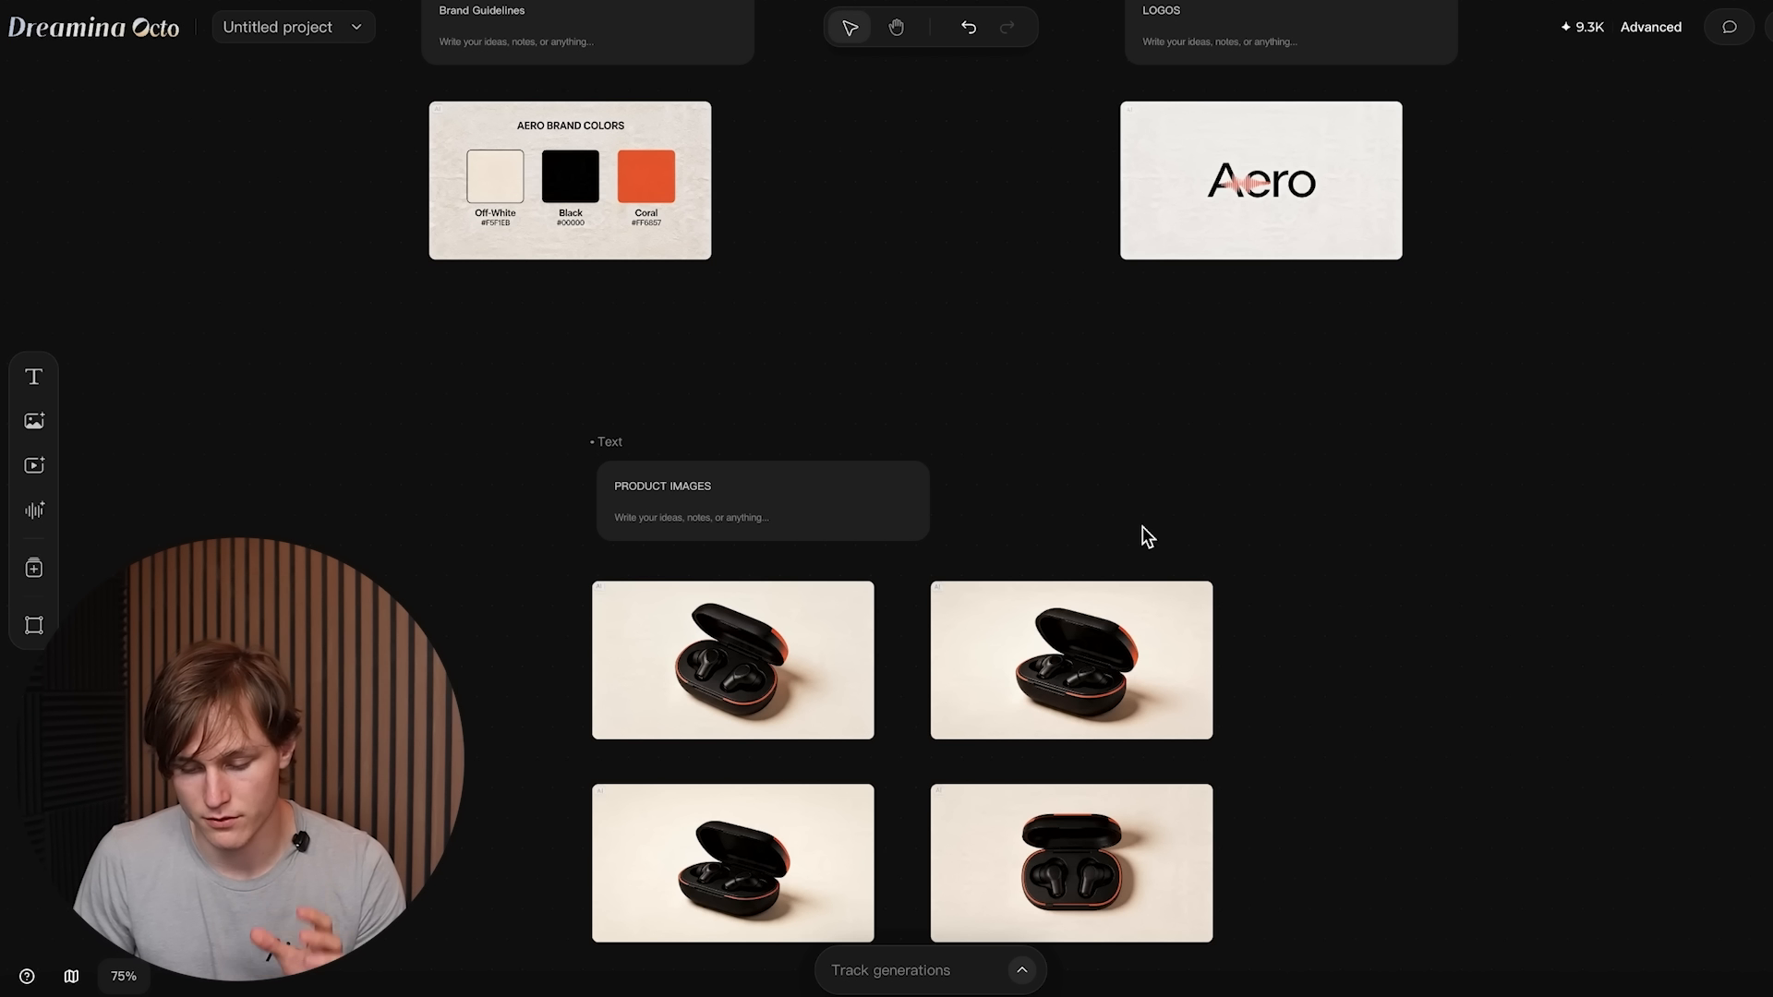
{"action": "key", "text": "Tab"}
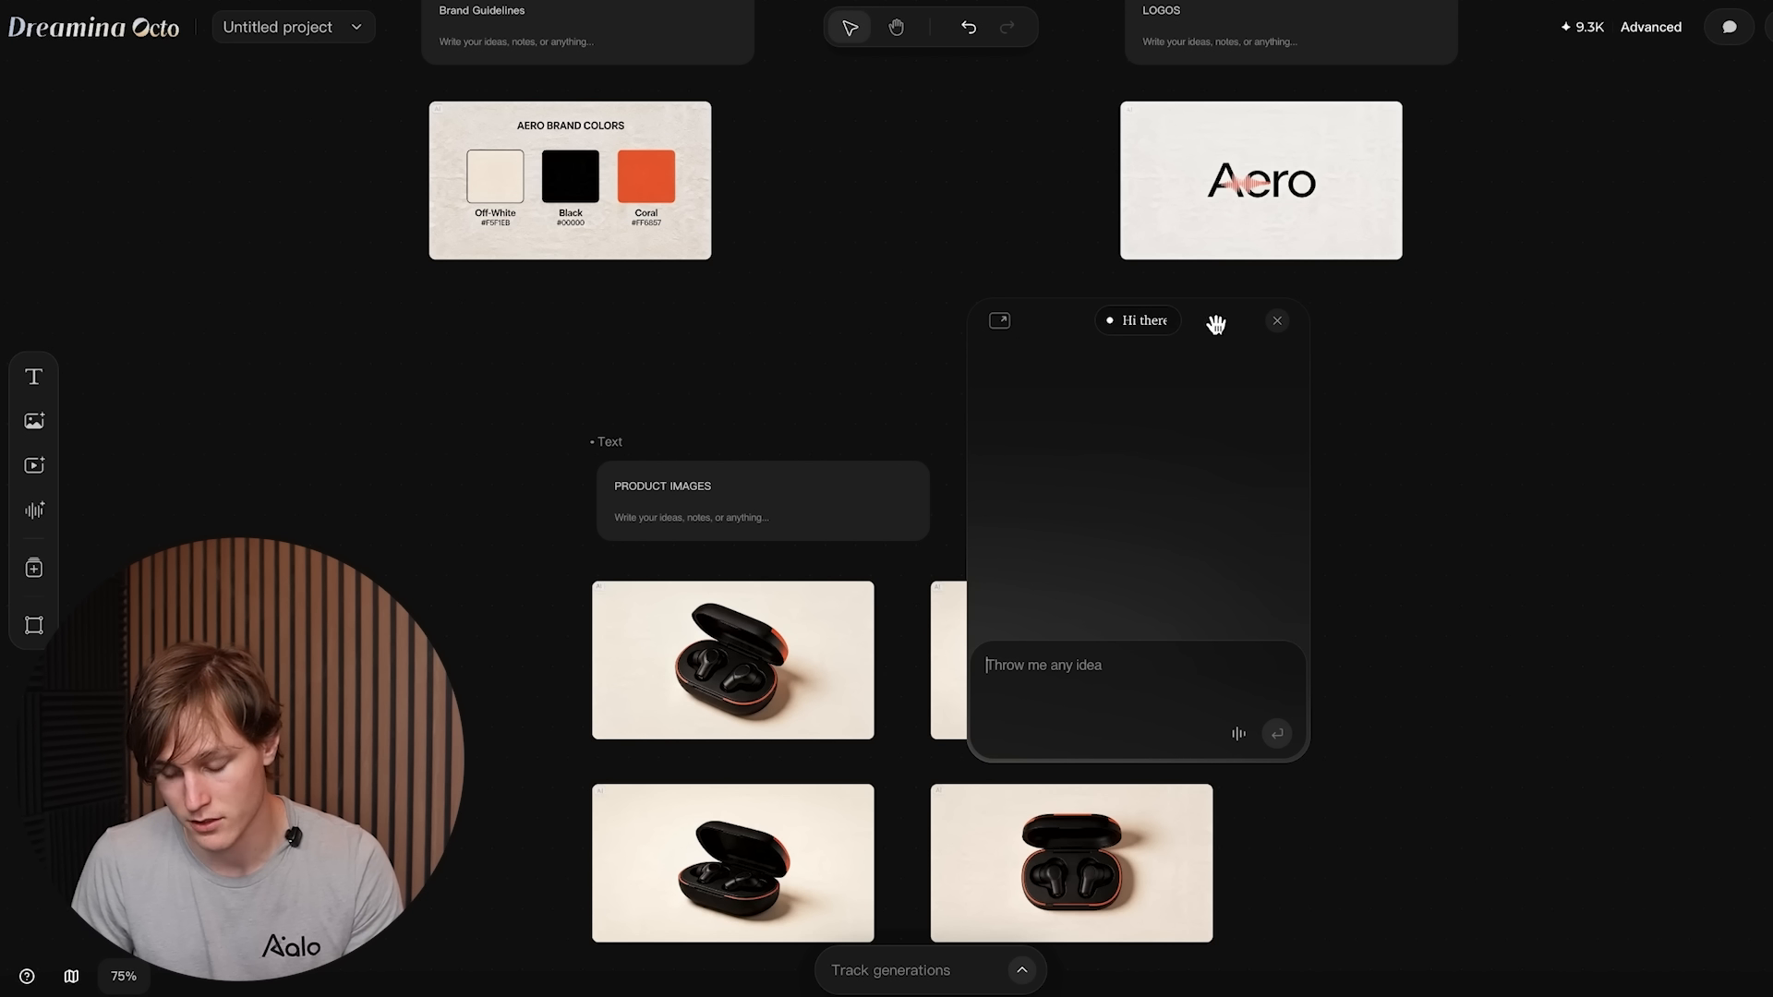
{"action": "left_click_drag", "start_coordinate": [1216, 324], "coordinate": [1507, 326]}
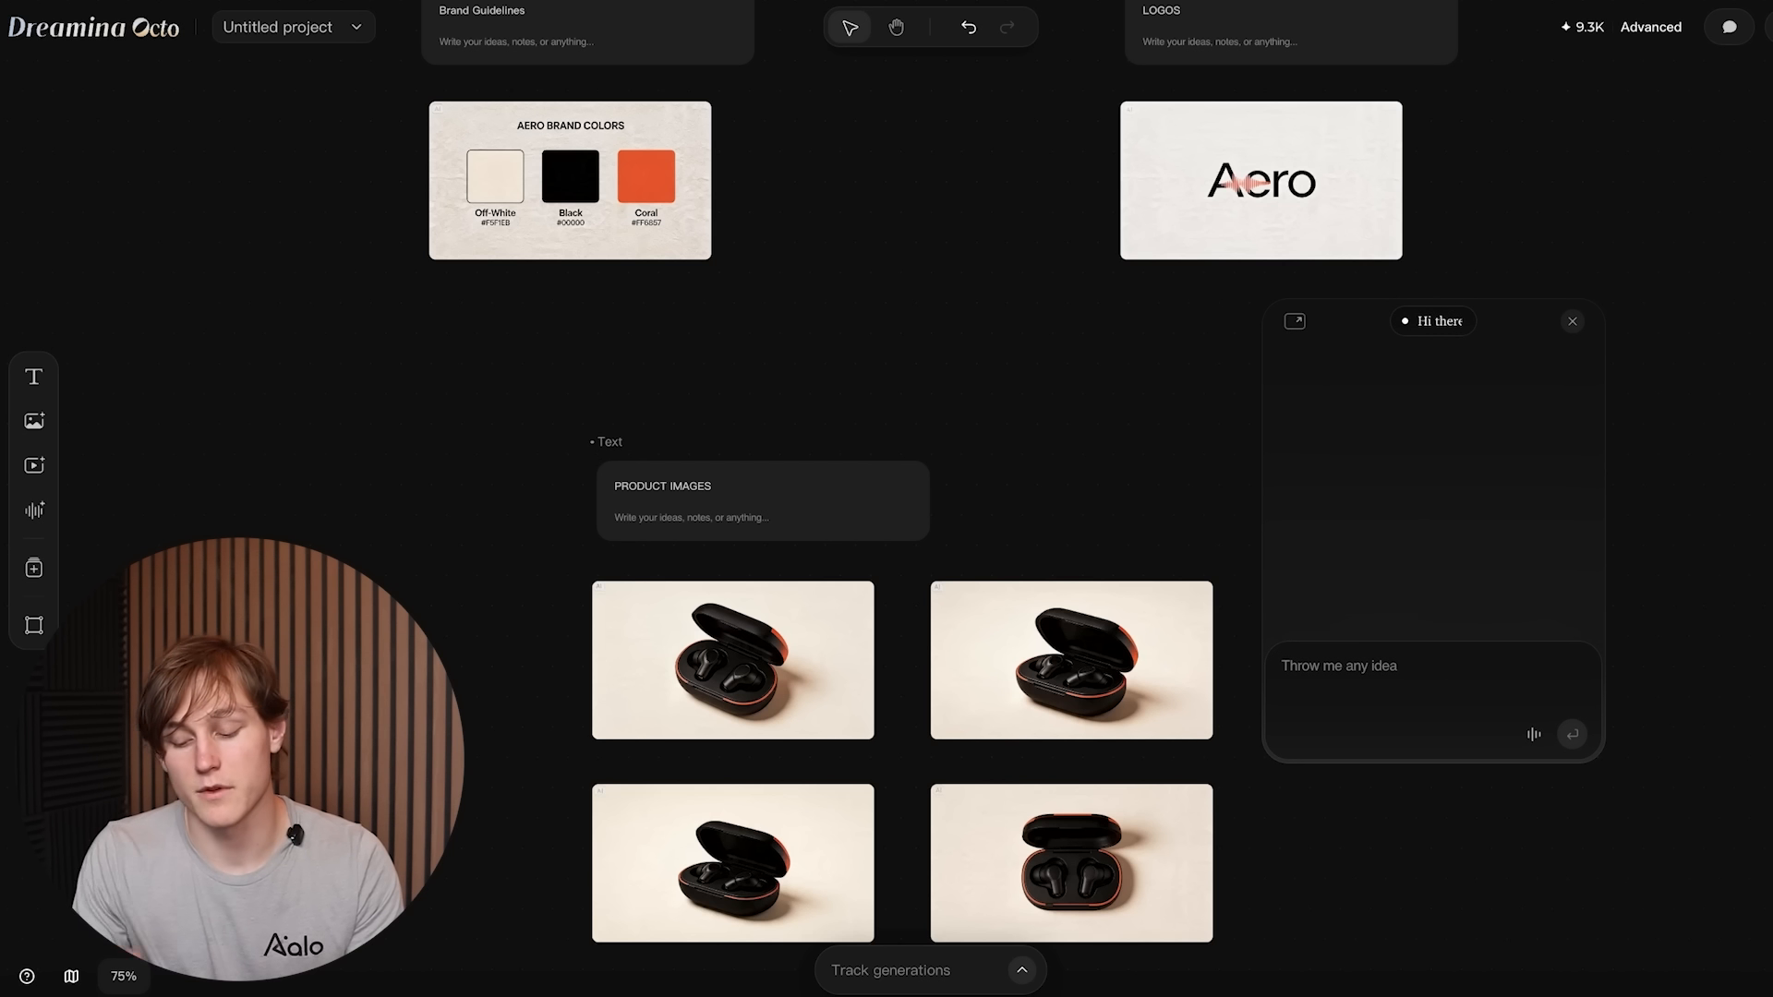
Step: Enter the prompt "Using this exact earbud product, generate a photo of a model wearing them, clean studio background, natural lighting, lifestyle product photography"
{"action": "type", "text": "Using these exact earbud product, generate a photo of a model wearing them, clean studio background, natural lighting, lifestyle product photography"}
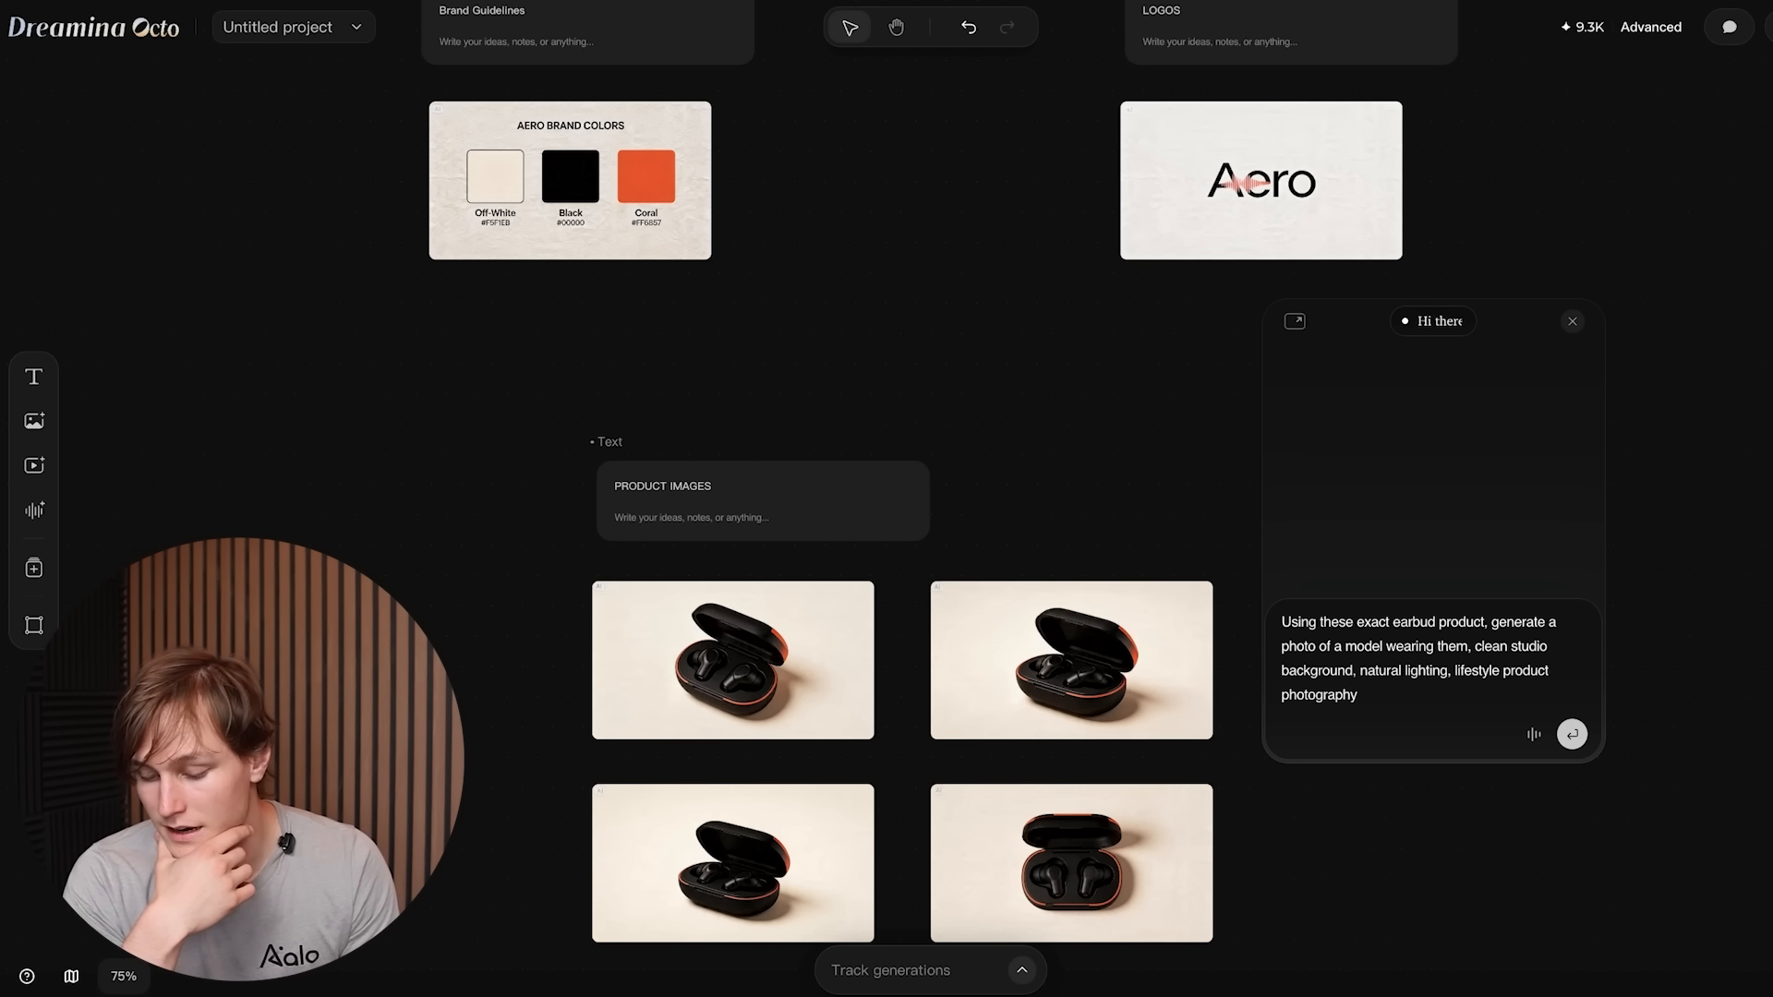
{"action": "triple_click", "coordinate": [1336, 626]}
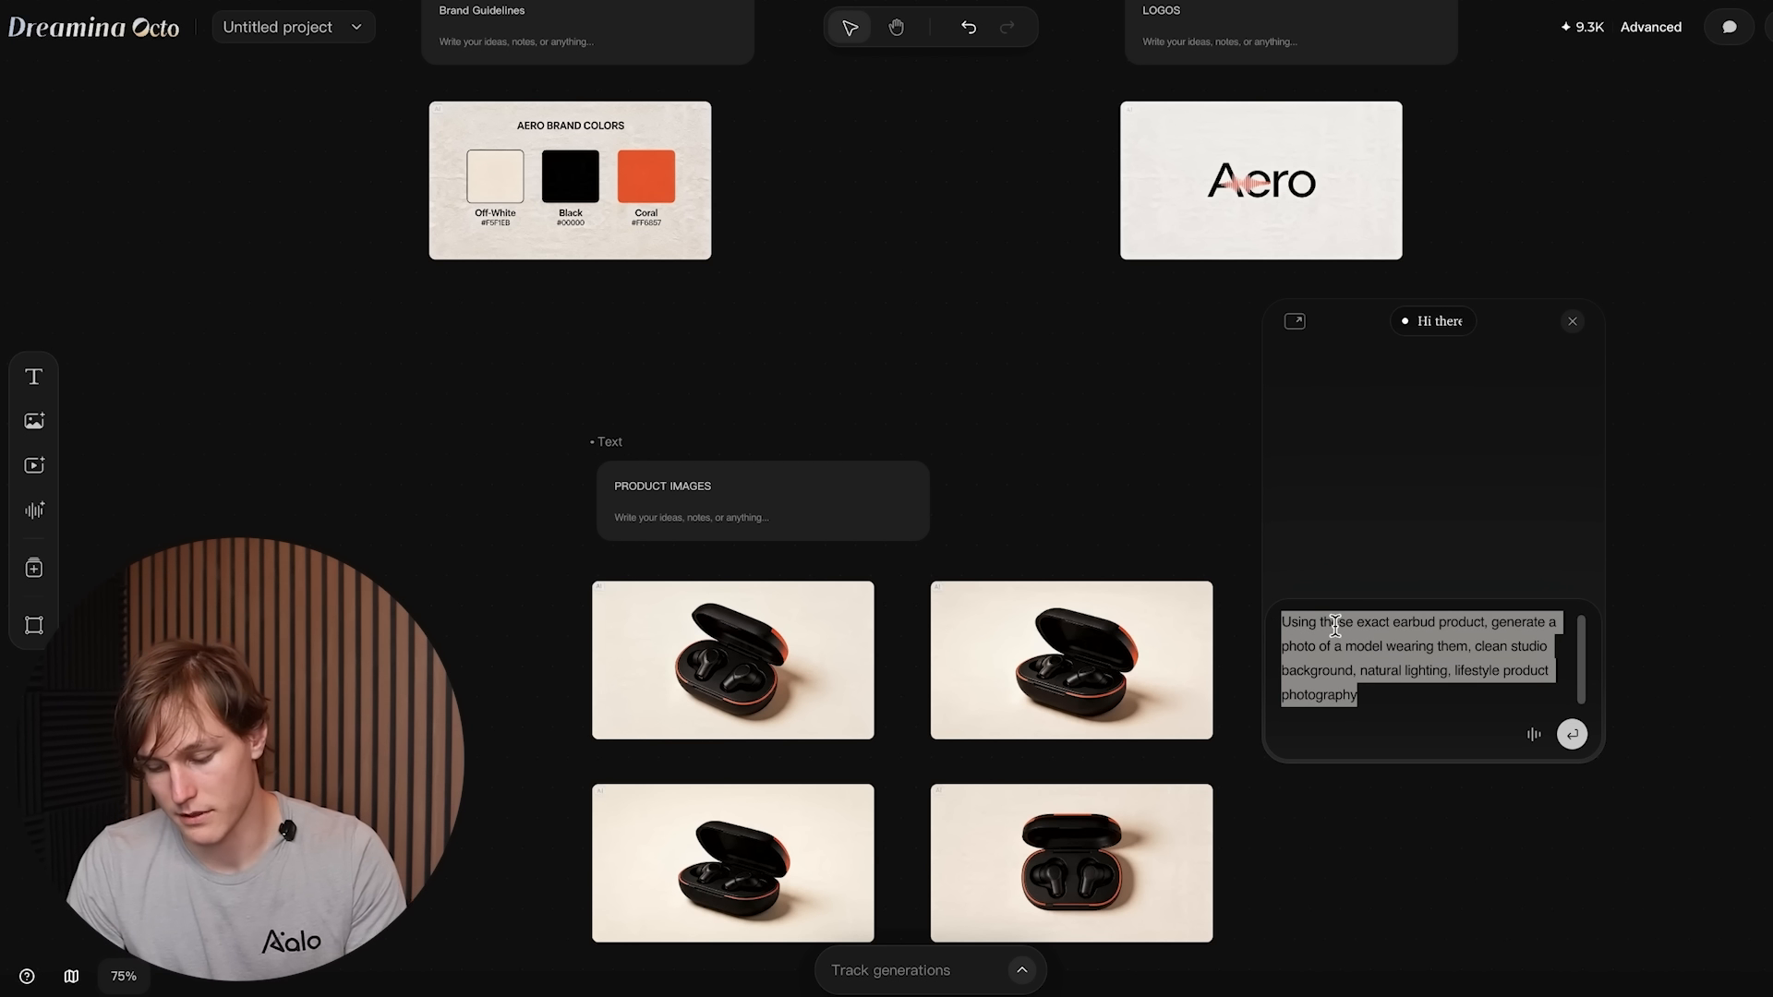
{"action": "double_click", "coordinate": [1336, 625]}
{"action": "type", "text": "this"}
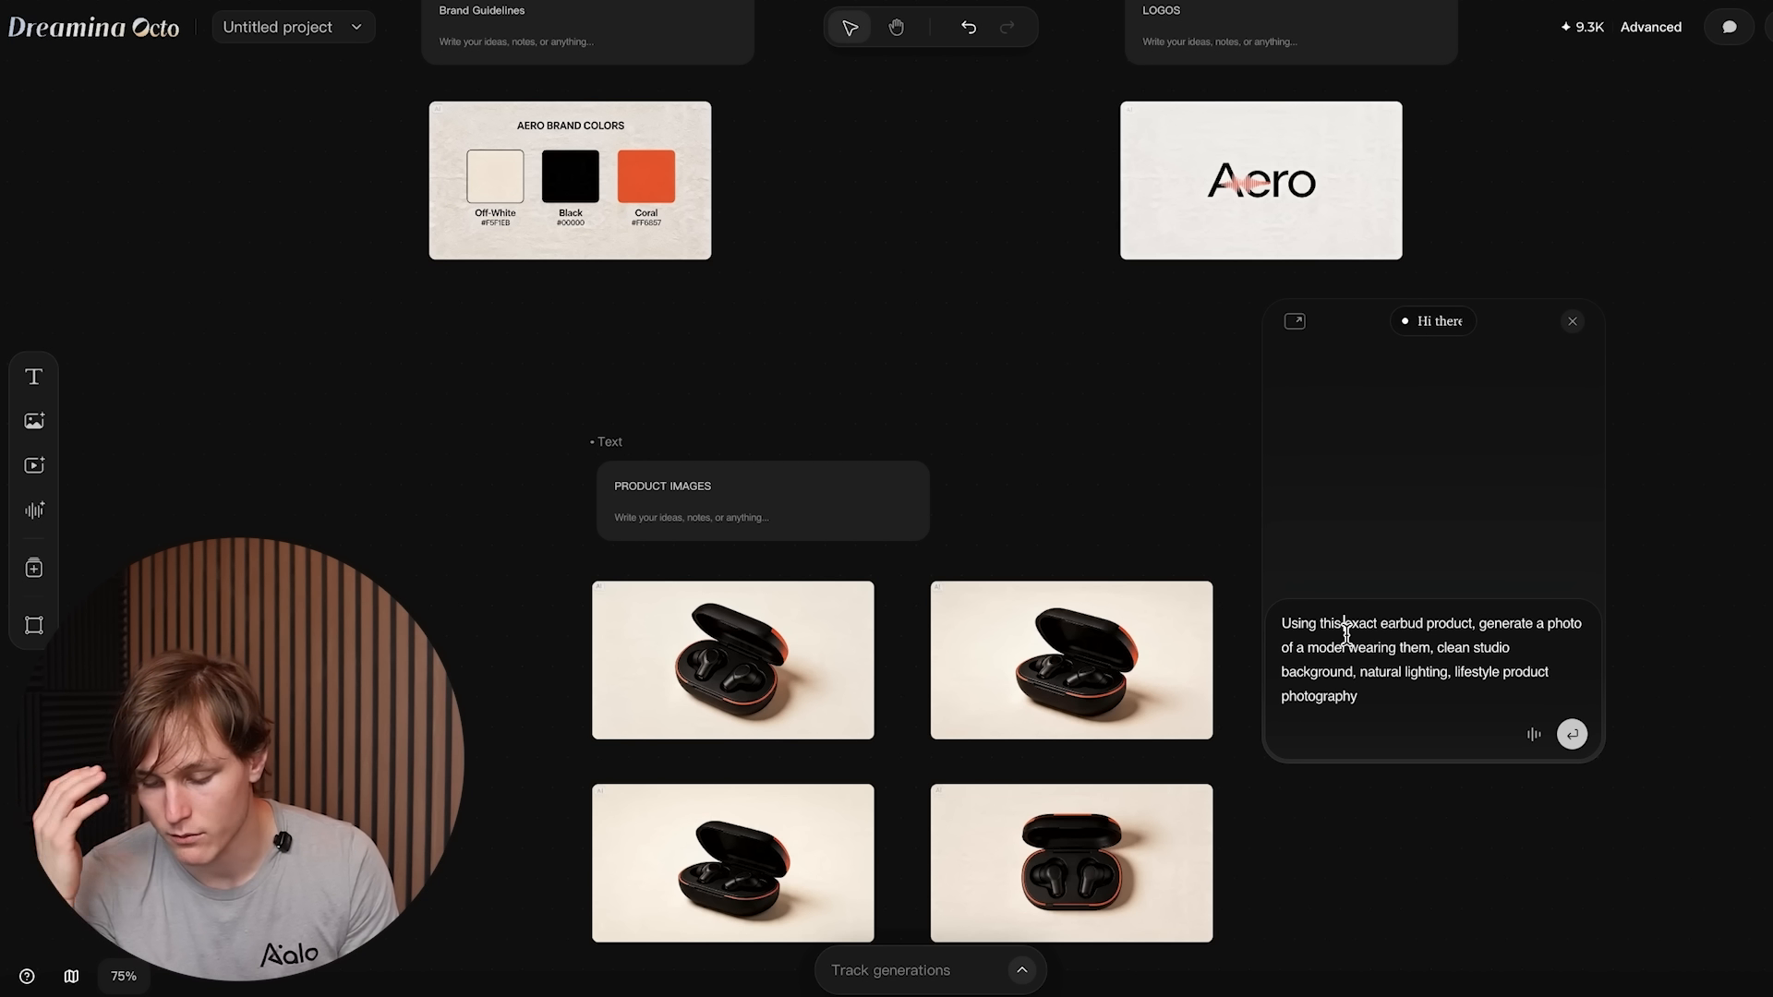
Step: Extend the prompt with ". Generate 5-10 concepts with different models in different positions so we can decide what route ot take." and send it
{"action": "left_click", "coordinate": [1376, 704]}
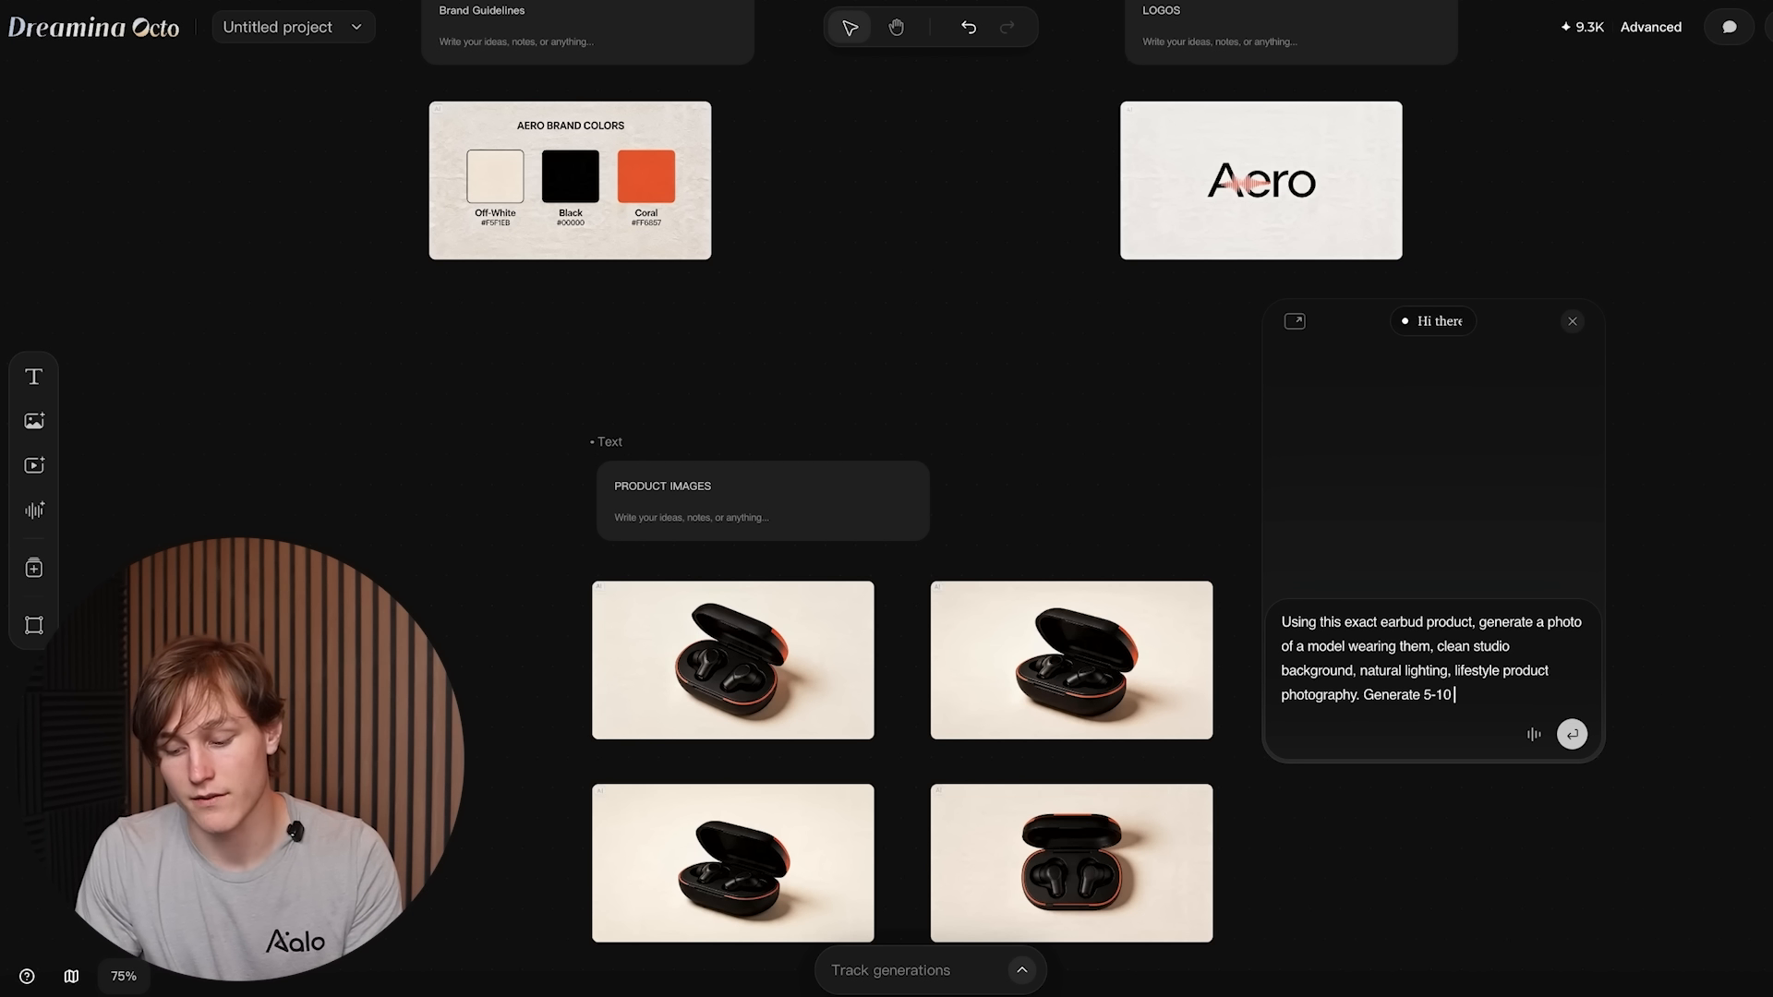
{"action": "type", "text": ". Generate 5-10 concepts with different models in different positions so we cna de"}
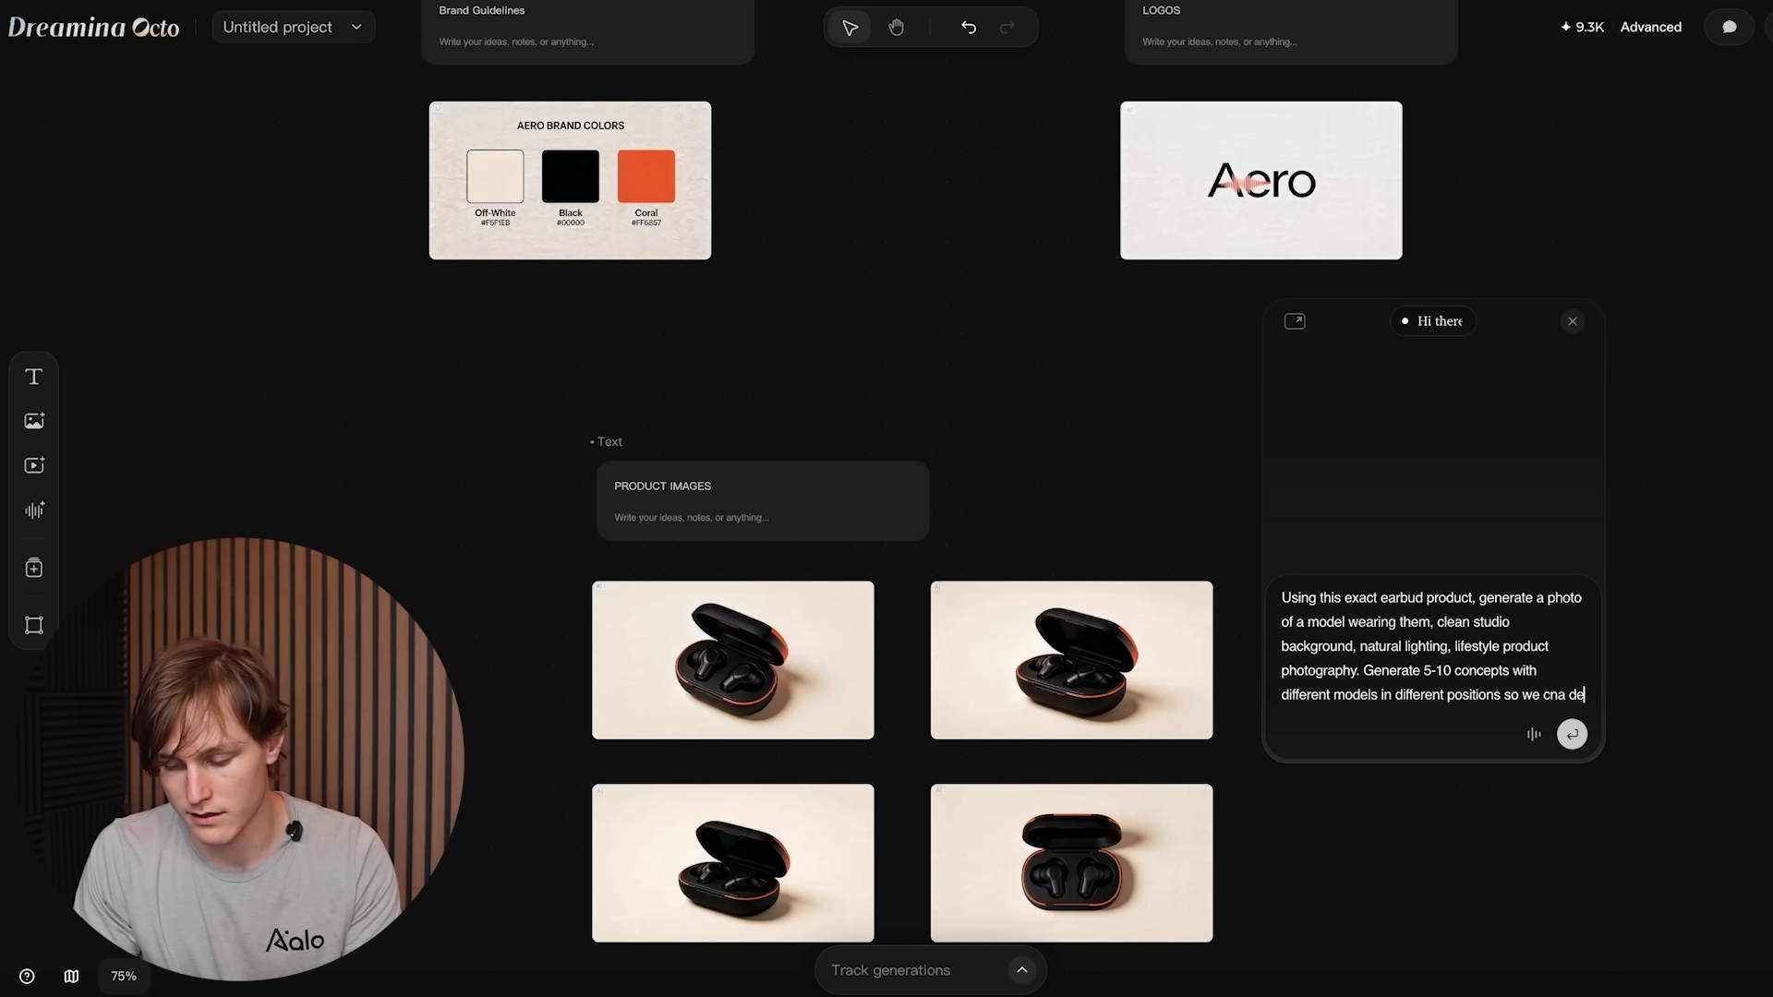
{"action": "key", "text": "BackSpace"}
{"action": "key", "text": "BackSpace"}
{"action": "key", "text": "BackSpace"}
{"action": "key", "text": "BackSpace"}
{"action": "key", "text": "BackSpace"}
{"action": "type", "text": "an decide what conversat"}
{"action": "key", "text": "BackSpace"}
{"action": "key", "text": "BackSpace"}
{"action": "key", "text": "BackSpace"}
{"action": "key", "text": "BackSpace"}
{"action": "key", "text": "BackSpace"}
{"action": "key", "text": "BackSpace"}
{"action": "key", "text": "BackSpace"}
{"action": "key", "text": "BackSpace"}
{"action": "key", "text": "BackSpace"}
{"action": "type", "text": "route ot take."}
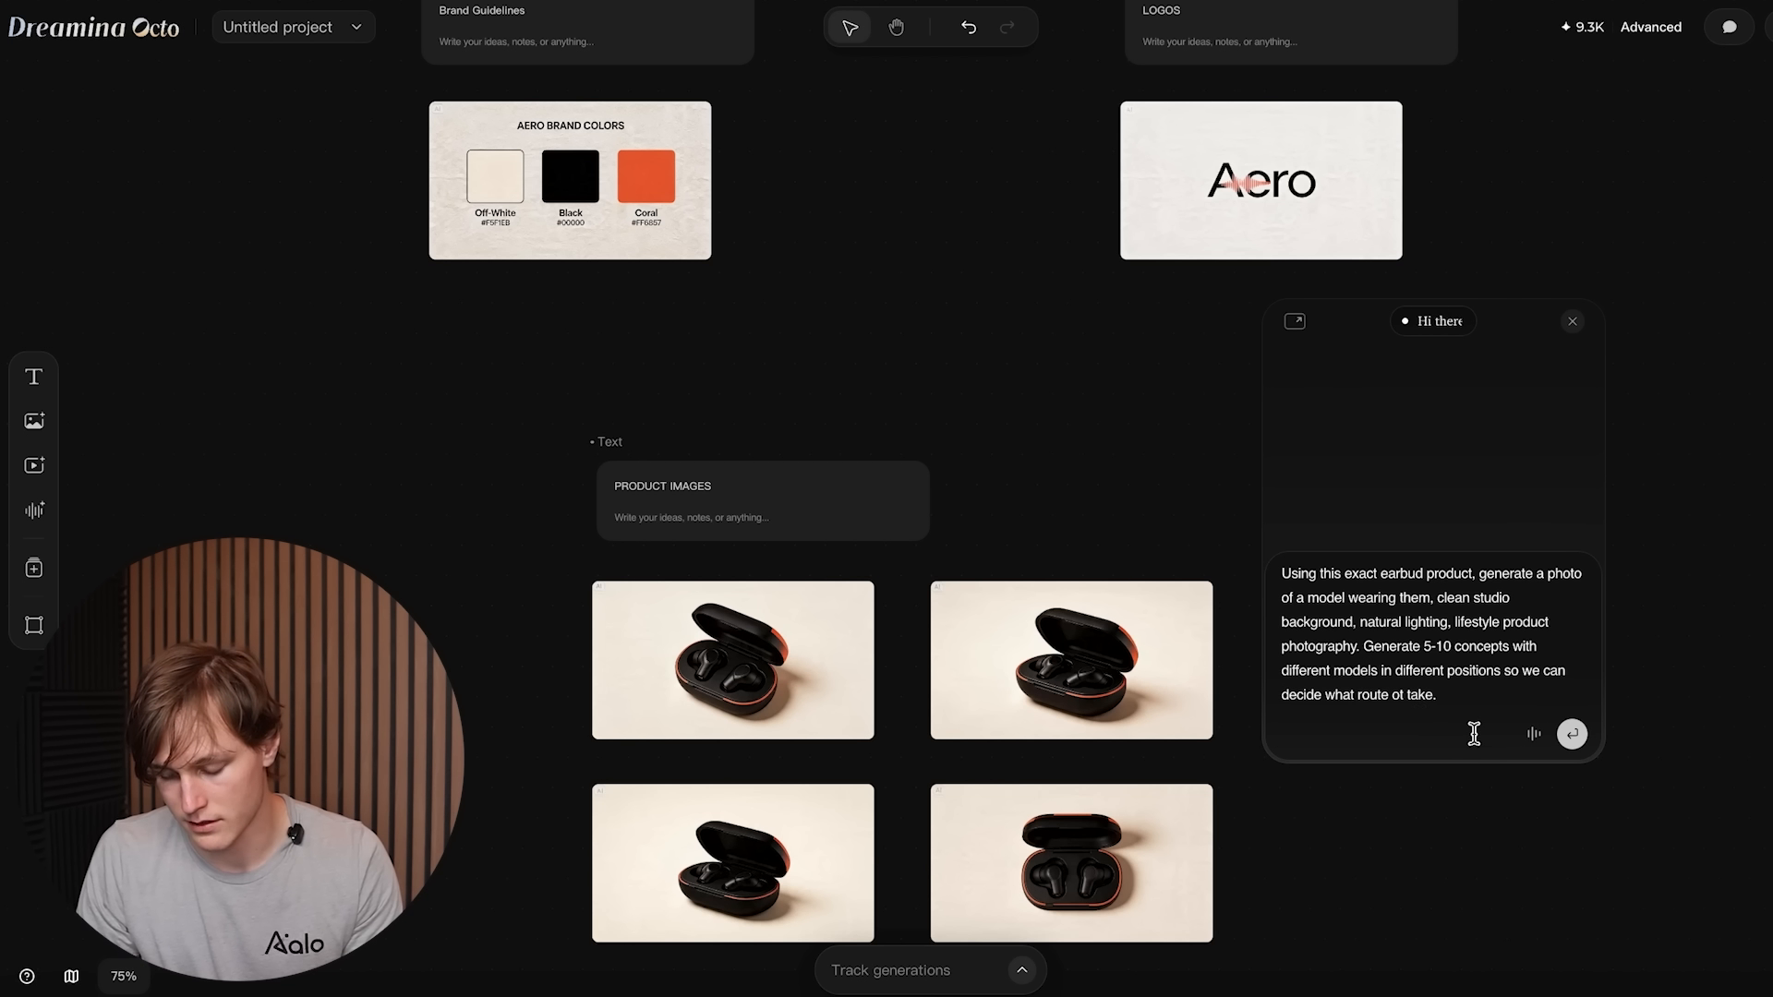
{"action": "key", "text": "Return"}
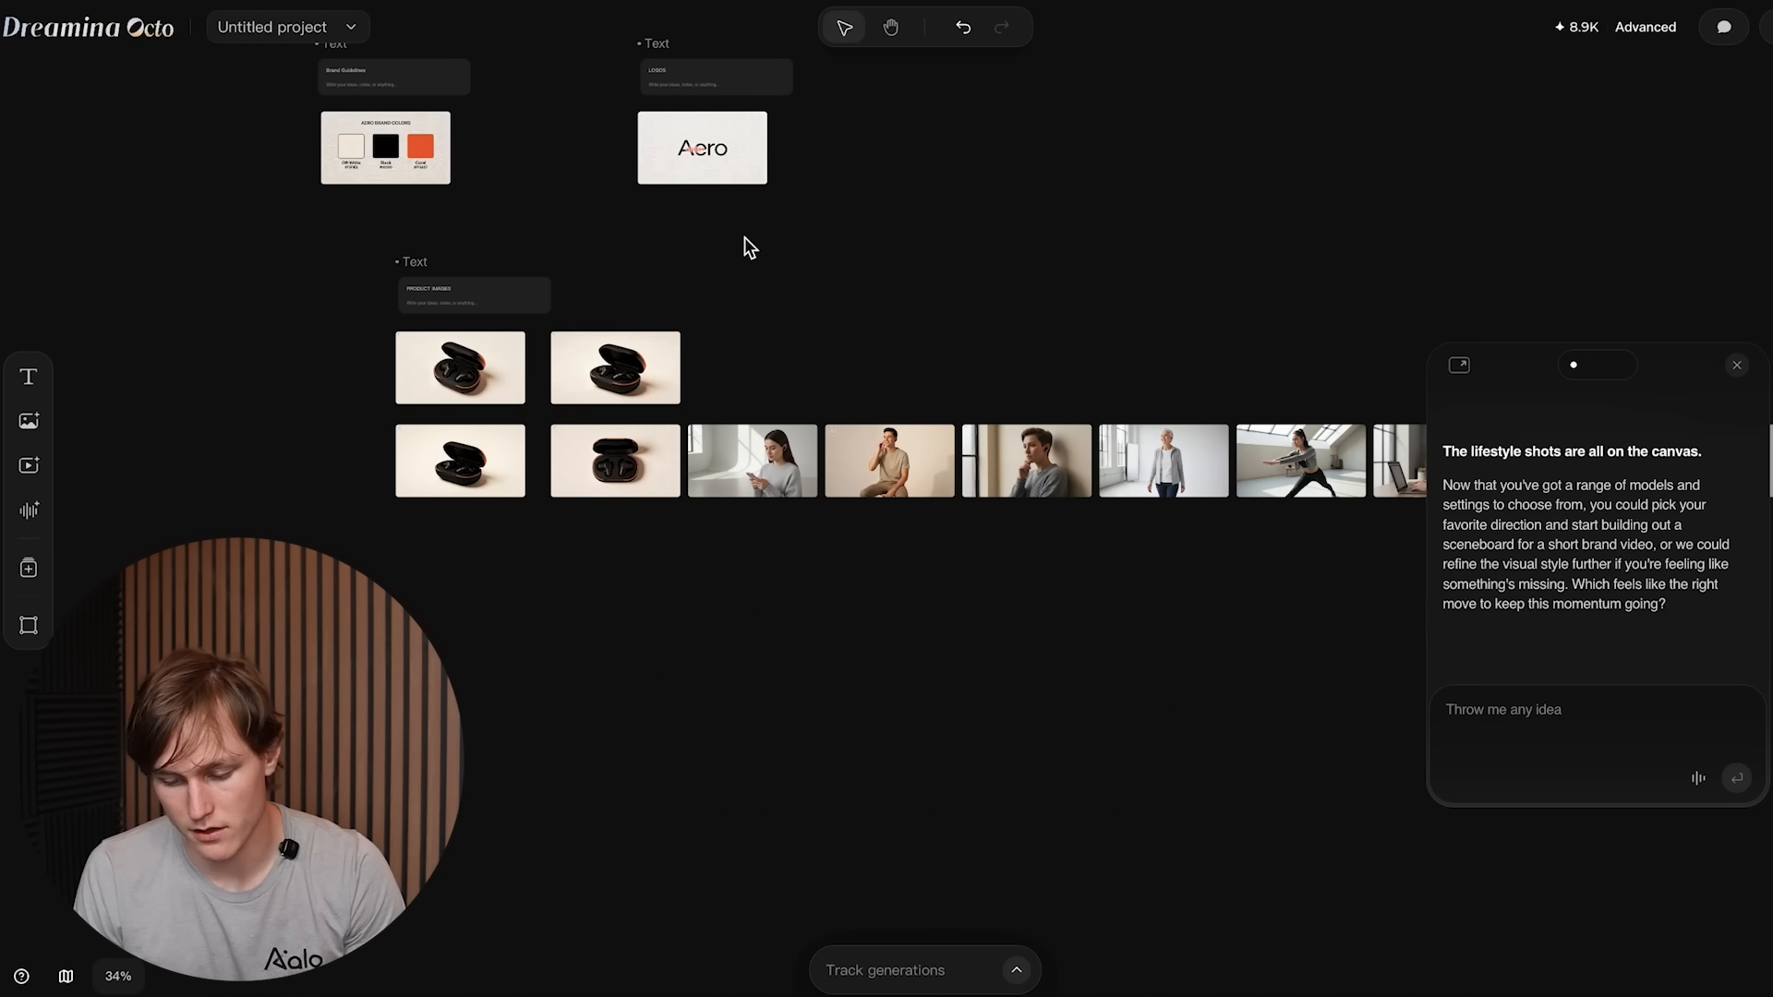
Step: Examine the generated shot of the woman holding a phone, checking the earbud in her ear up close
{"action": "scroll", "coordinate": [857, 691], "scroll_direction": "down", "scroll_amount": 5}
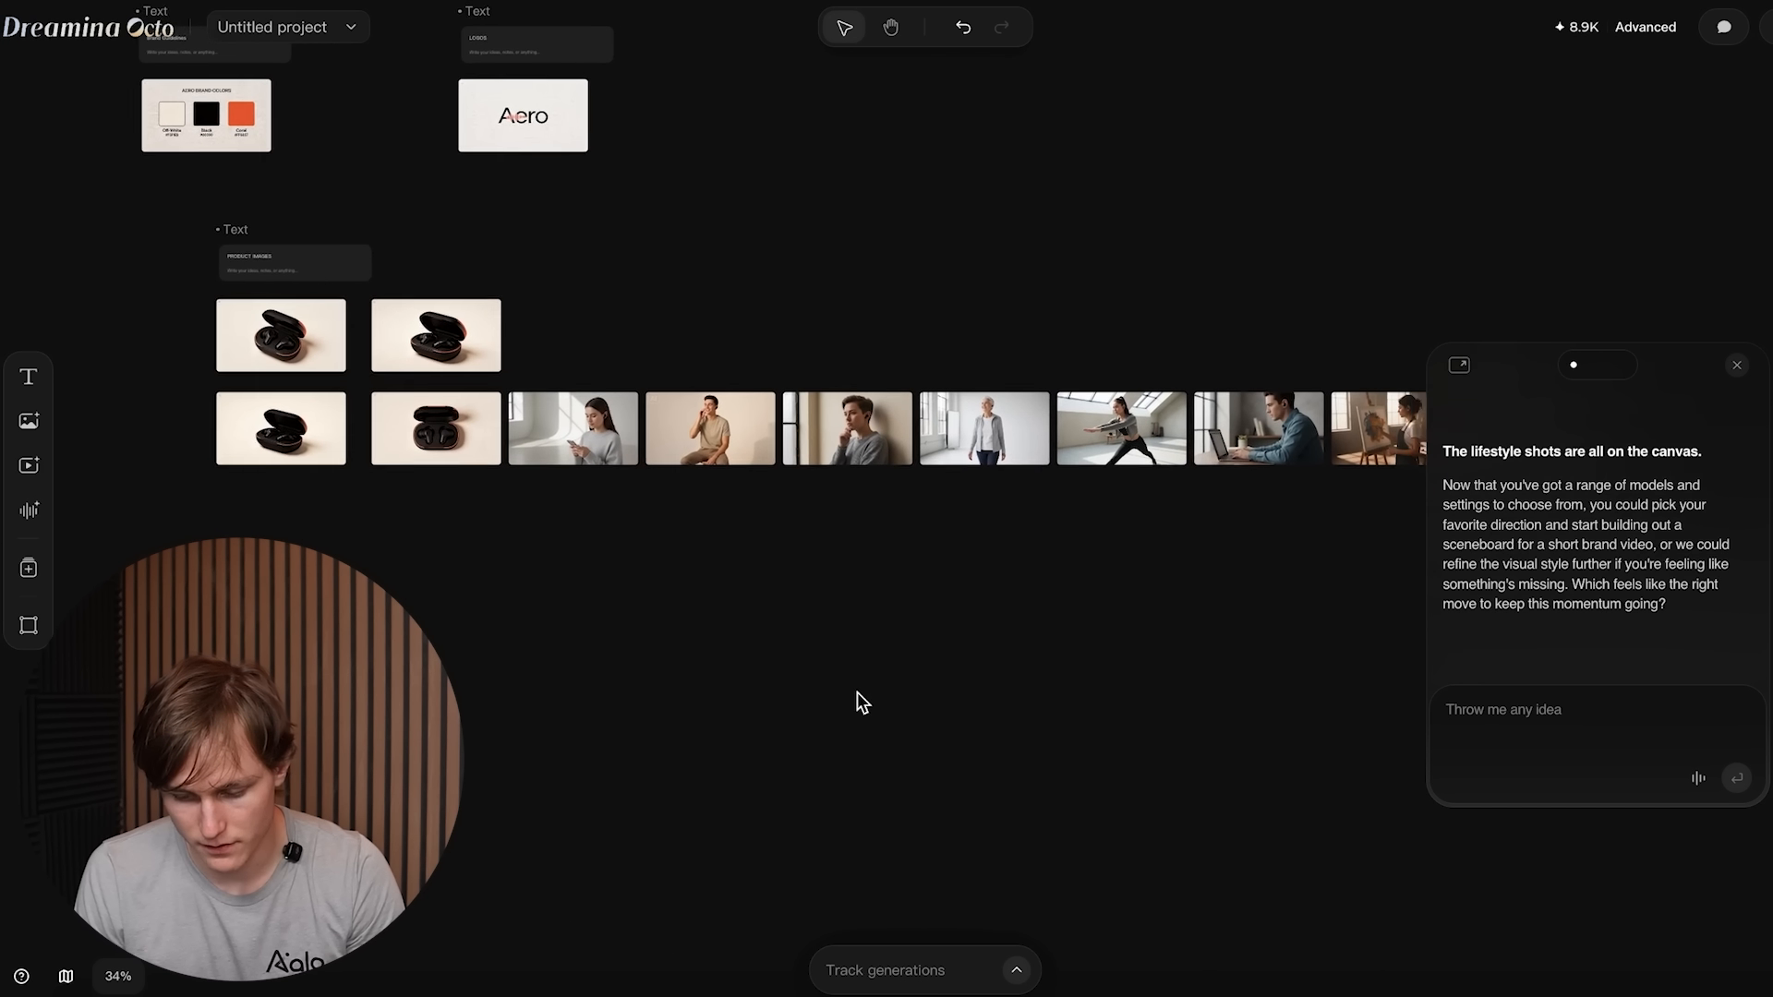
{"action": "scroll", "coordinate": [734, 580], "scroll_direction": "up", "scroll_amount": 15}
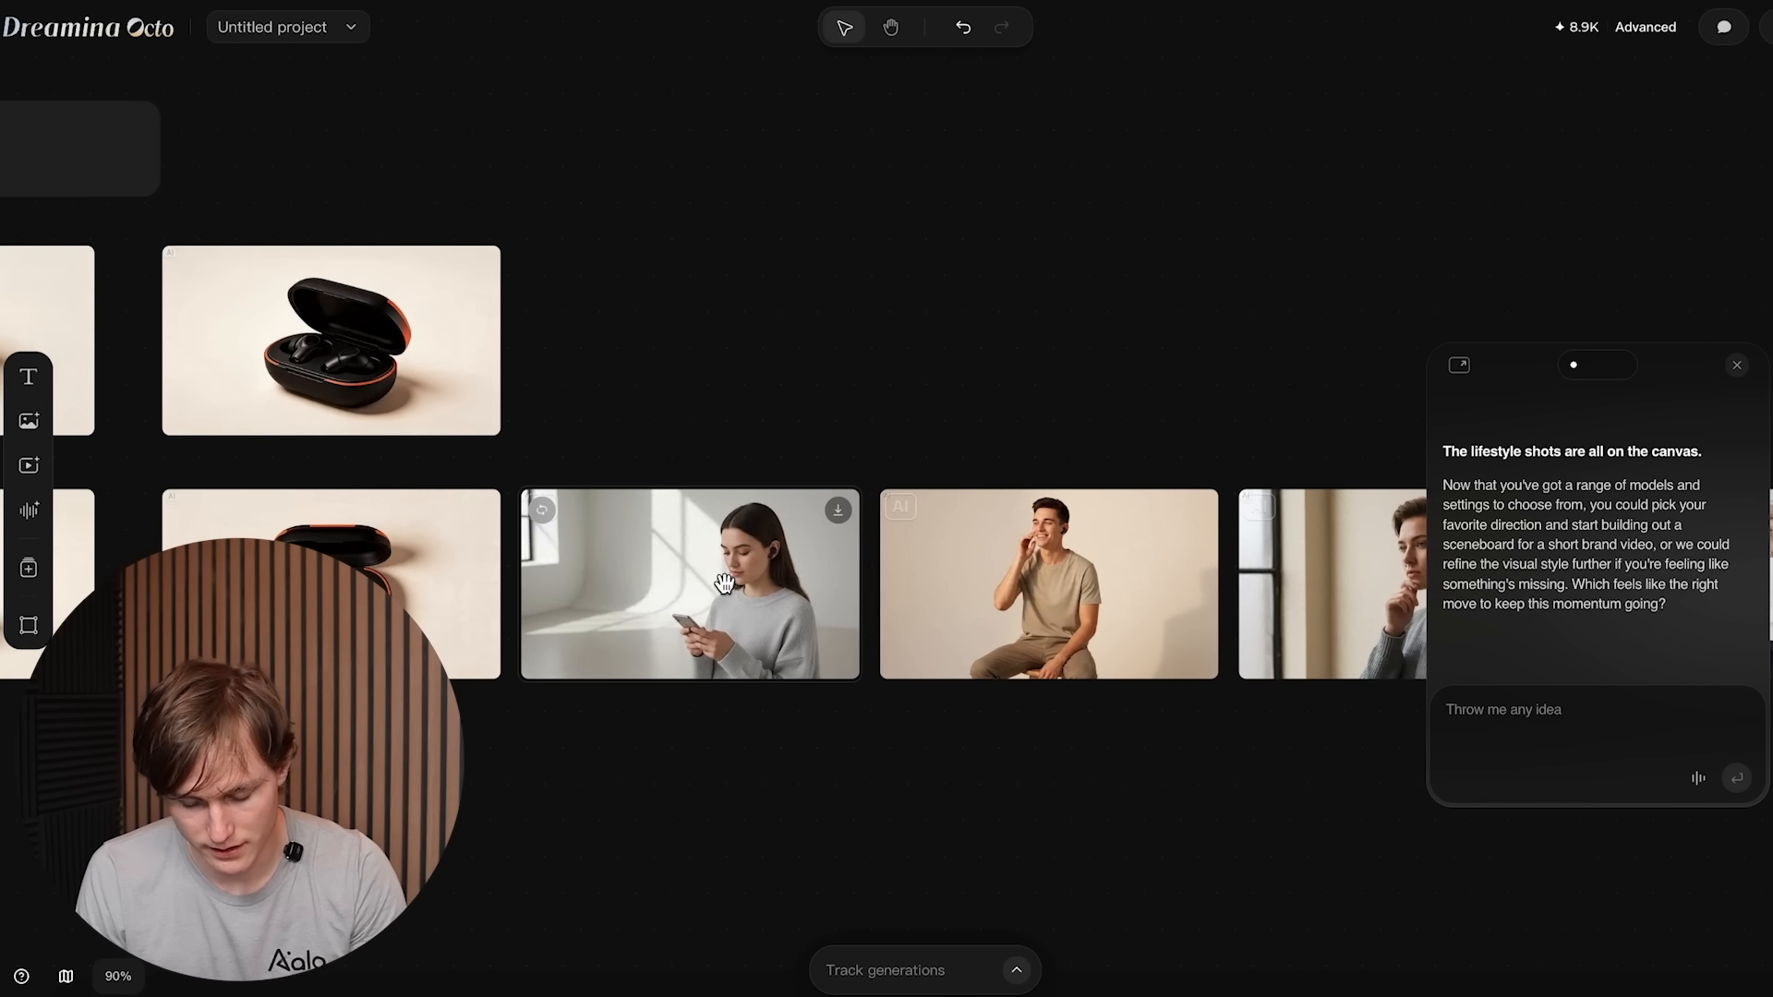
{"action": "scroll", "coordinate": [691, 596], "scroll_direction": "up", "scroll_amount": 5}
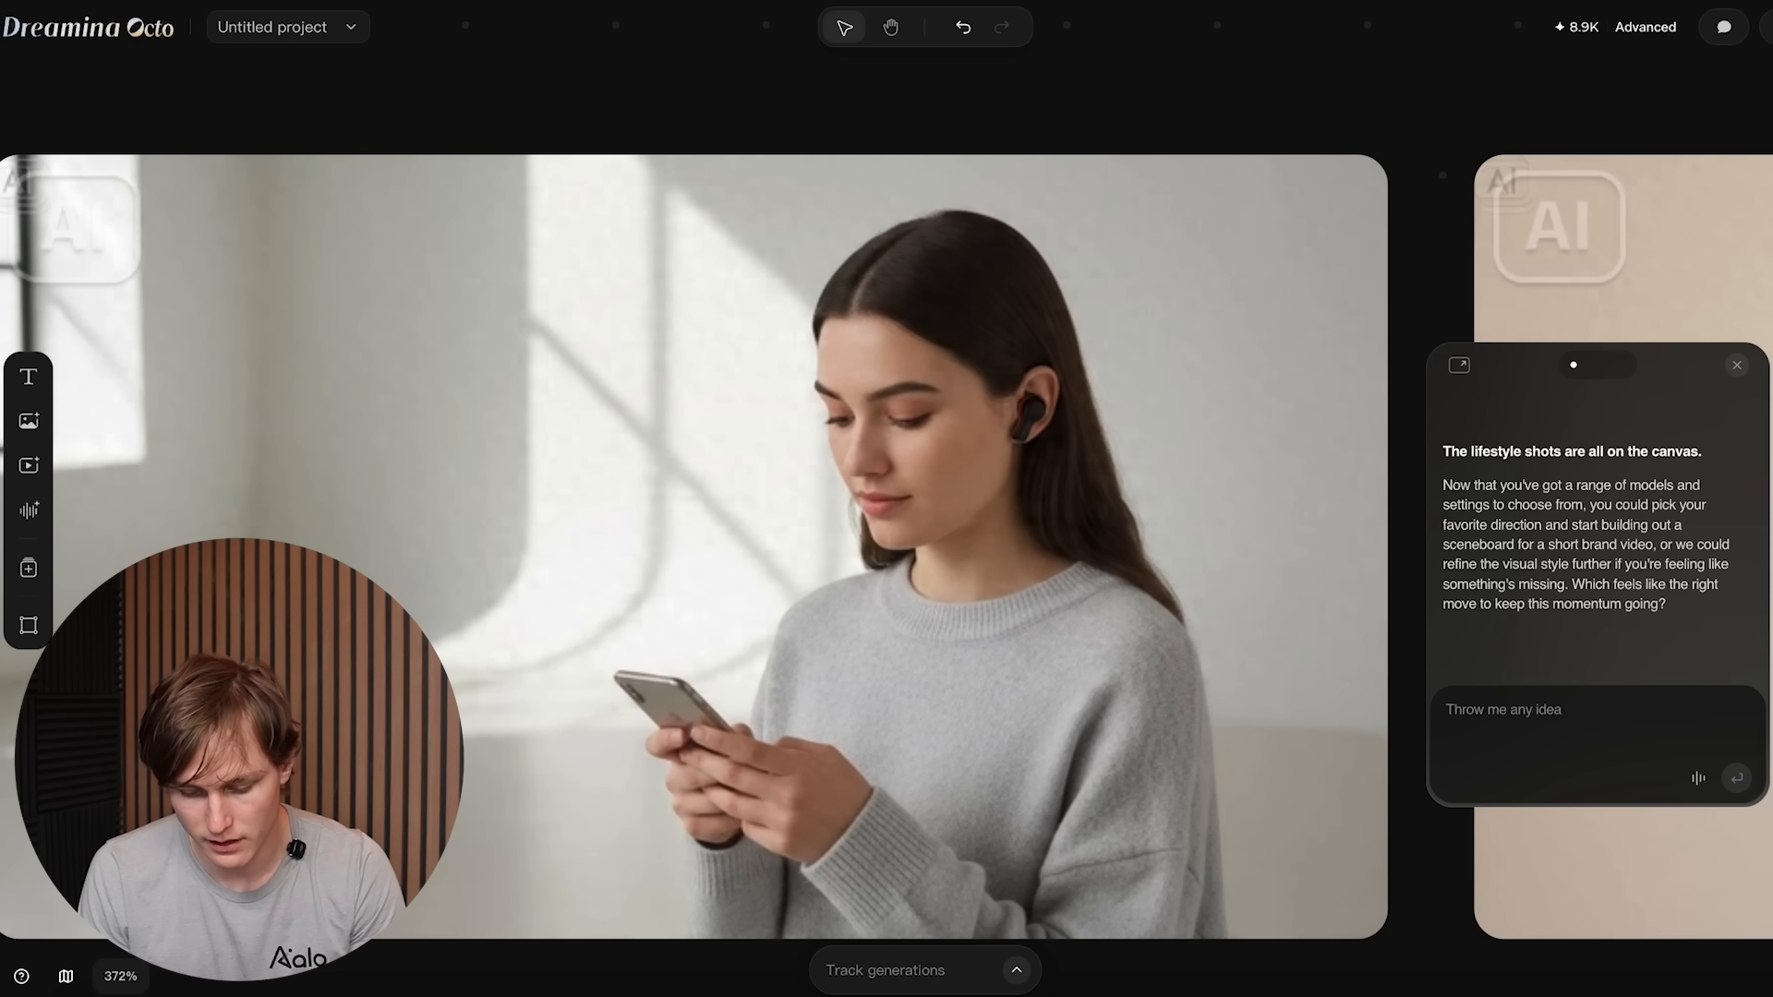
{"action": "scroll", "coordinate": [1021, 419], "scroll_direction": "up", "scroll_amount": 14}
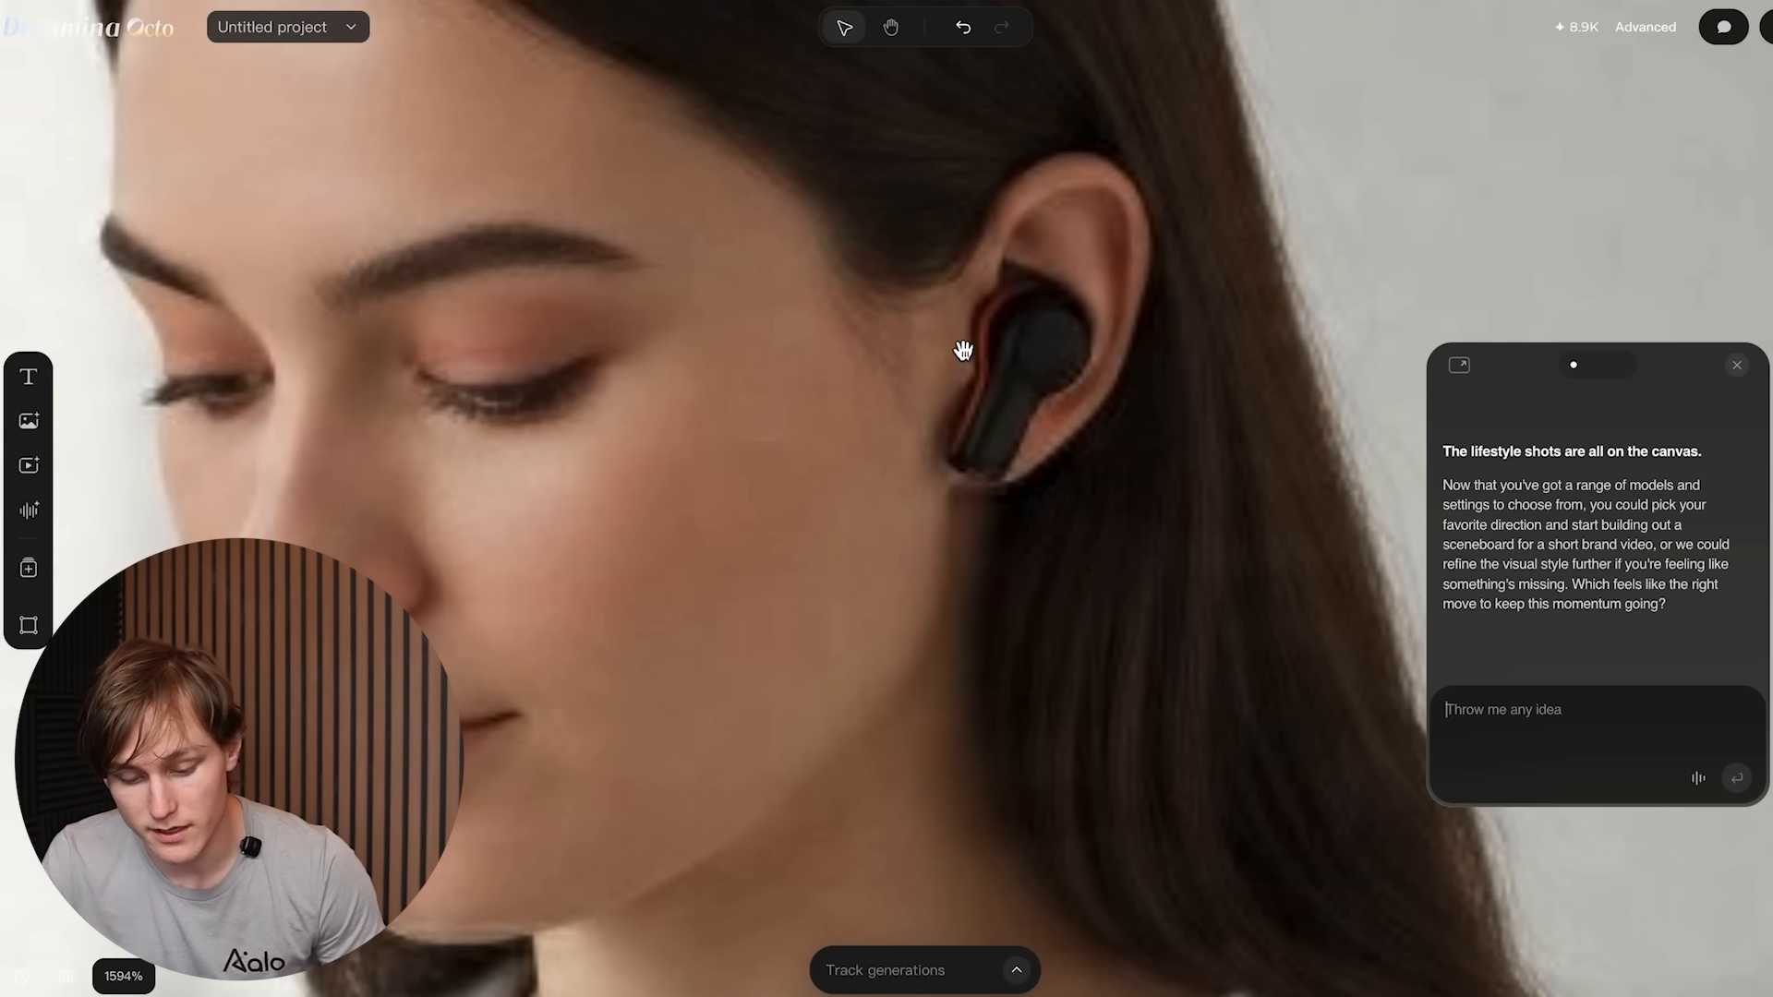
{"action": "scroll", "coordinate": [961, 348], "scroll_direction": "down", "scroll_amount": 12}
{"action": "scroll", "coordinate": [878, 441], "scroll_direction": "down", "scroll_amount": 4}
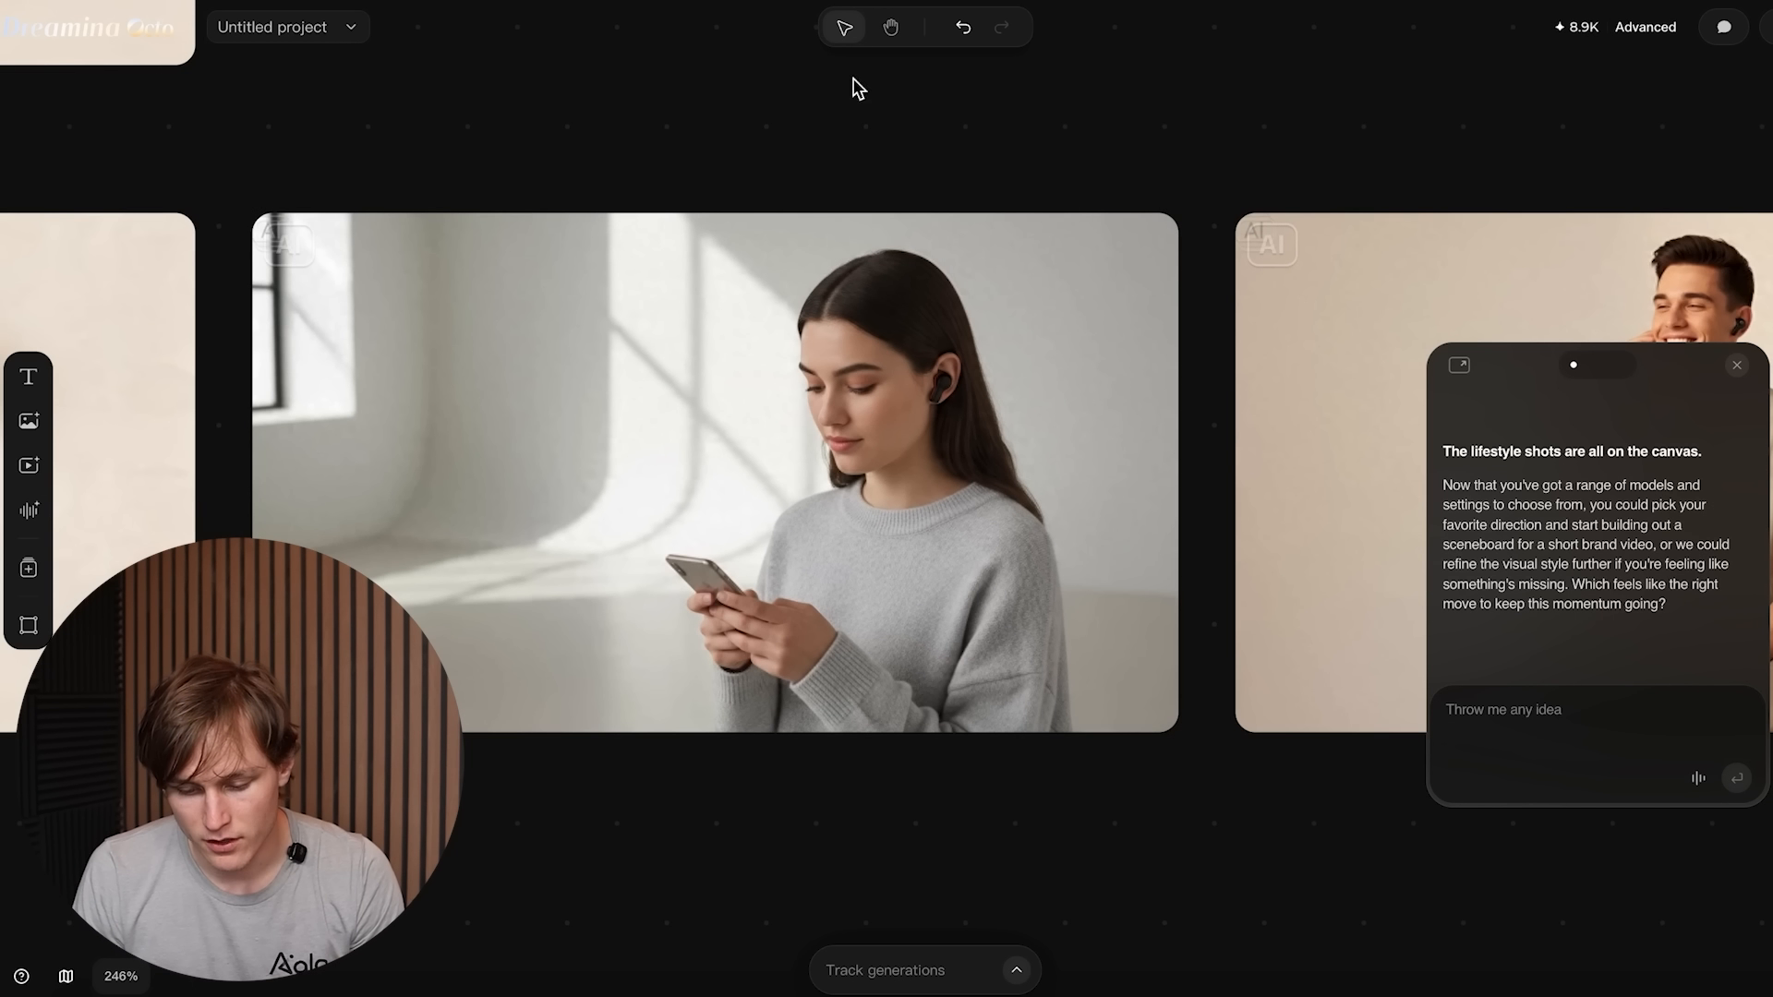
Step: Review the remaining generated lifestyle shots one by one, through to the close-up profile portrait at the end of the row
{"action": "scroll", "coordinate": [879, 483], "scroll_direction": "right", "scroll_amount": 2}
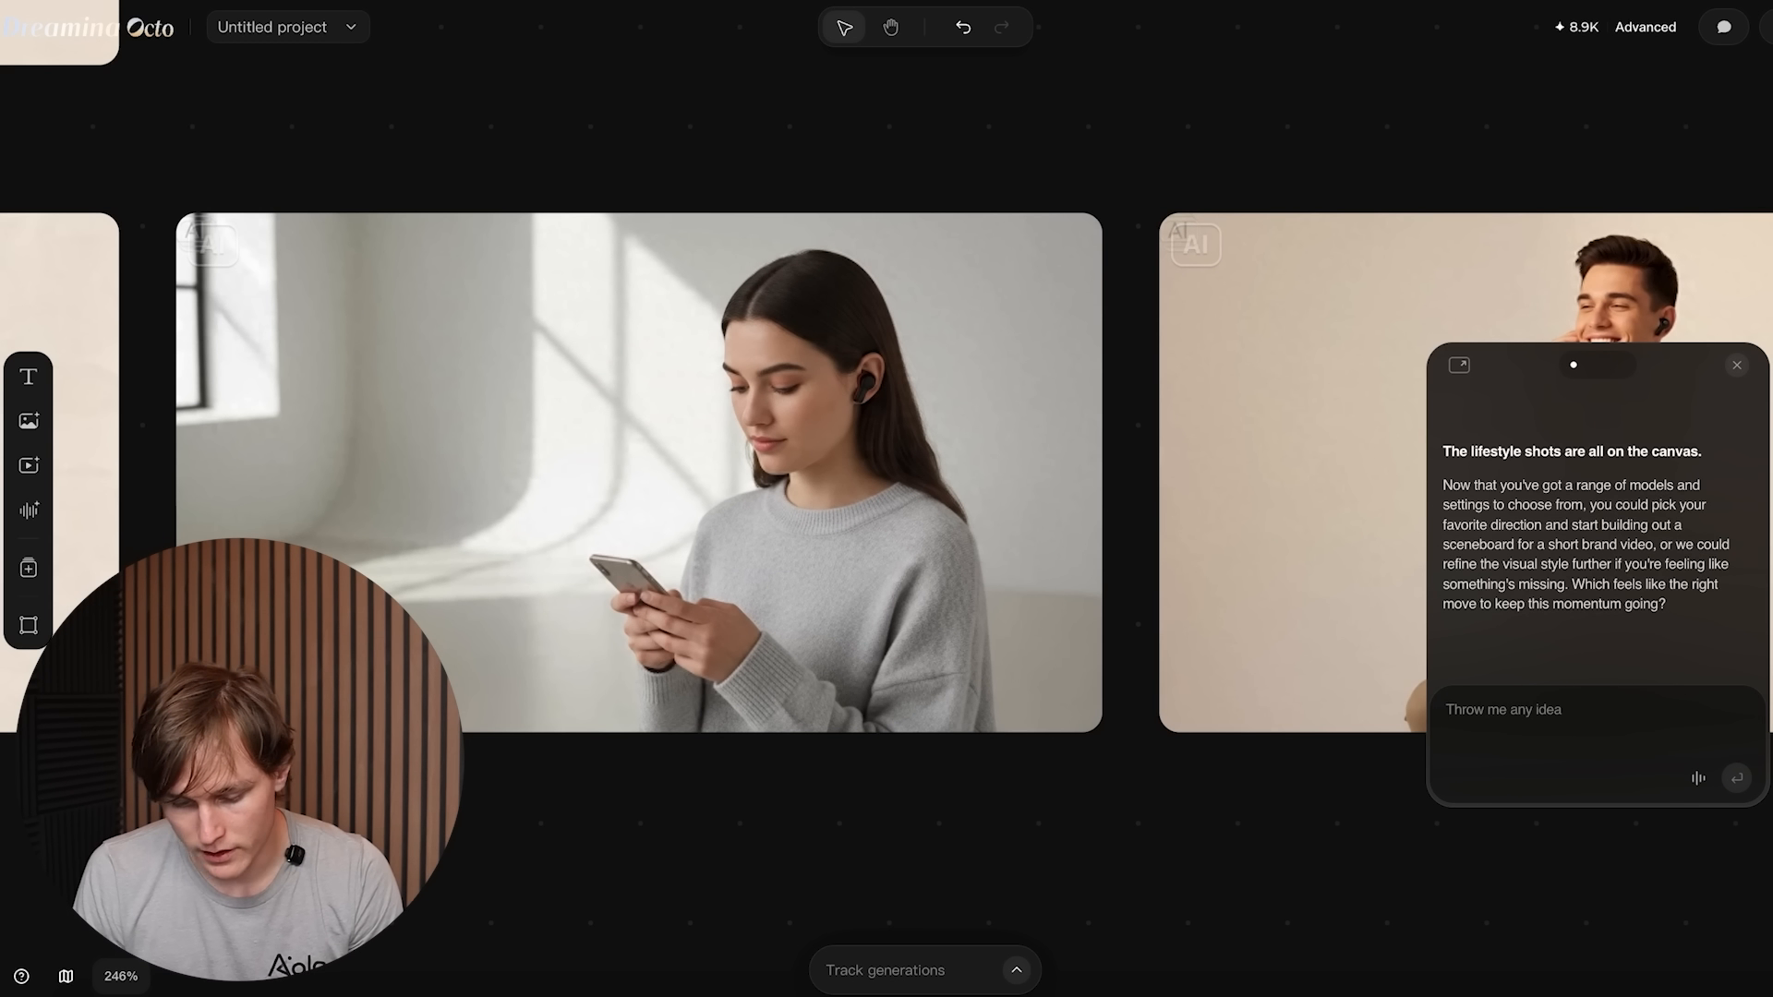
{"action": "scroll", "coordinate": [784, 582], "scroll_direction": "right", "scroll_amount": 5}
{"action": "scroll", "coordinate": [984, 403], "scroll_direction": "up", "scroll_amount": 8}
{"action": "scroll", "coordinate": [985, 403], "scroll_direction": "down", "scroll_amount": 8}
{"action": "scroll", "coordinate": [1053, 459], "scroll_direction": "right", "scroll_amount": 10}
{"action": "scroll", "coordinate": [1054, 459], "scroll_direction": "right", "scroll_amount": 10}
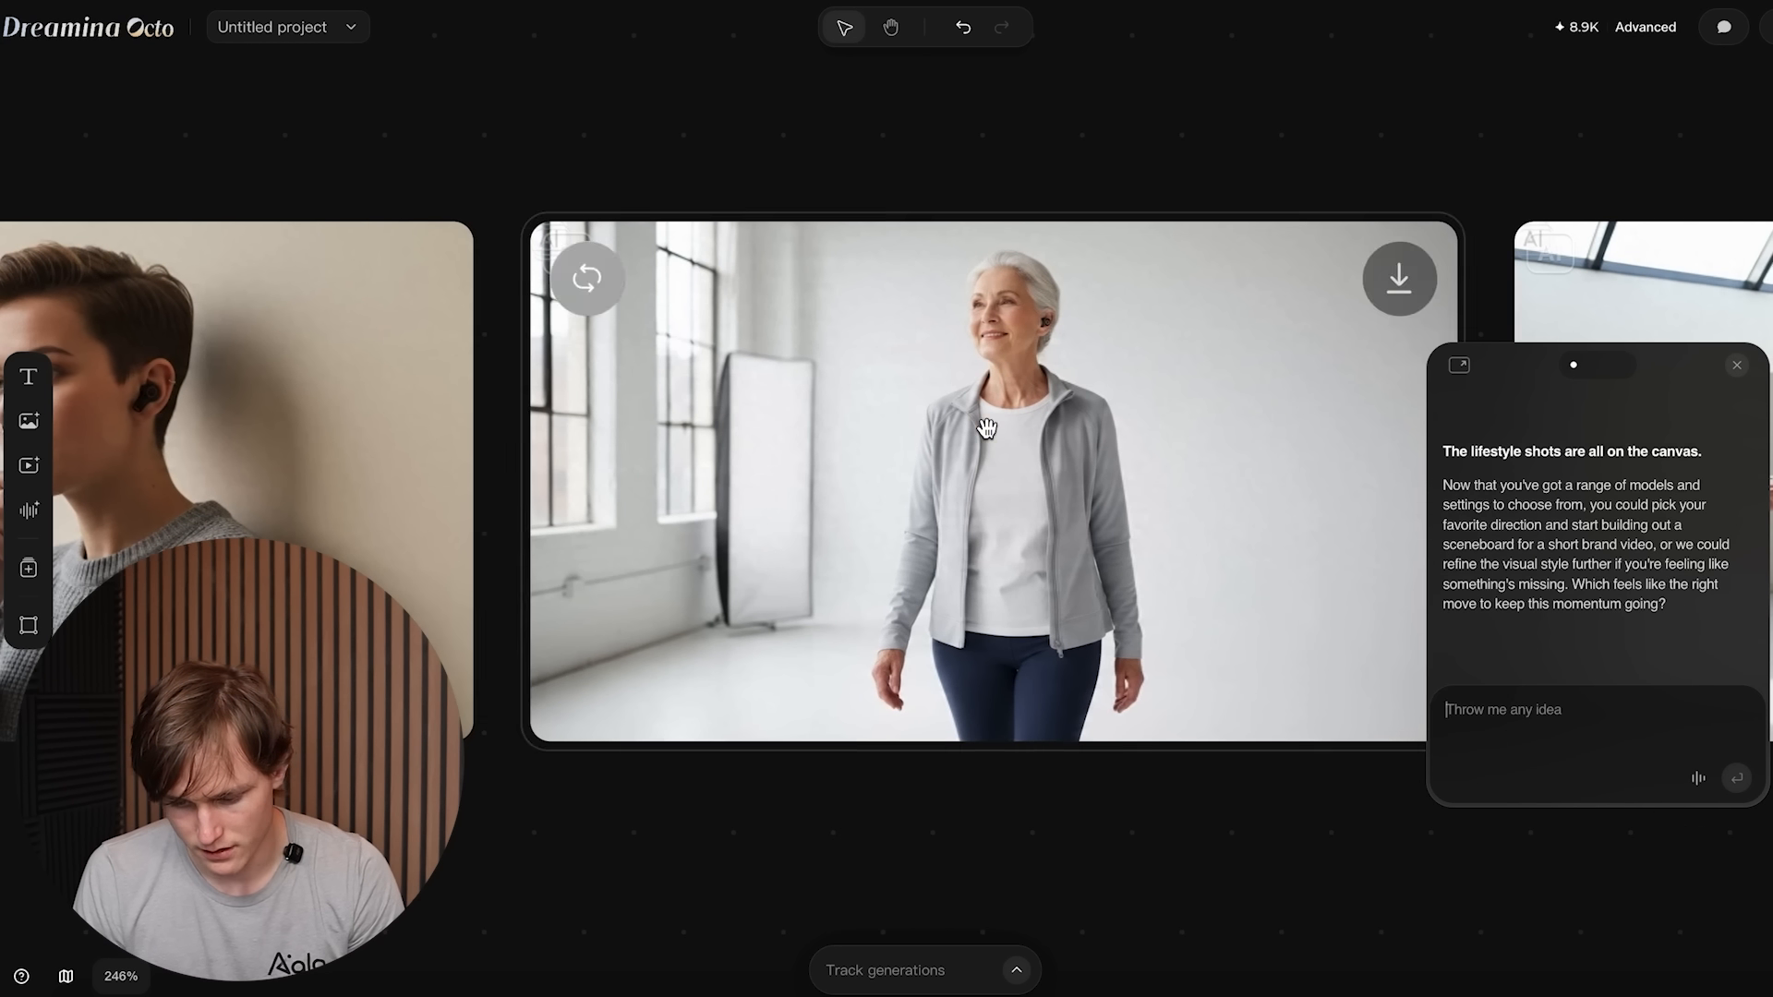
{"action": "scroll", "coordinate": [986, 428], "scroll_direction": "right", "scroll_amount": 20}
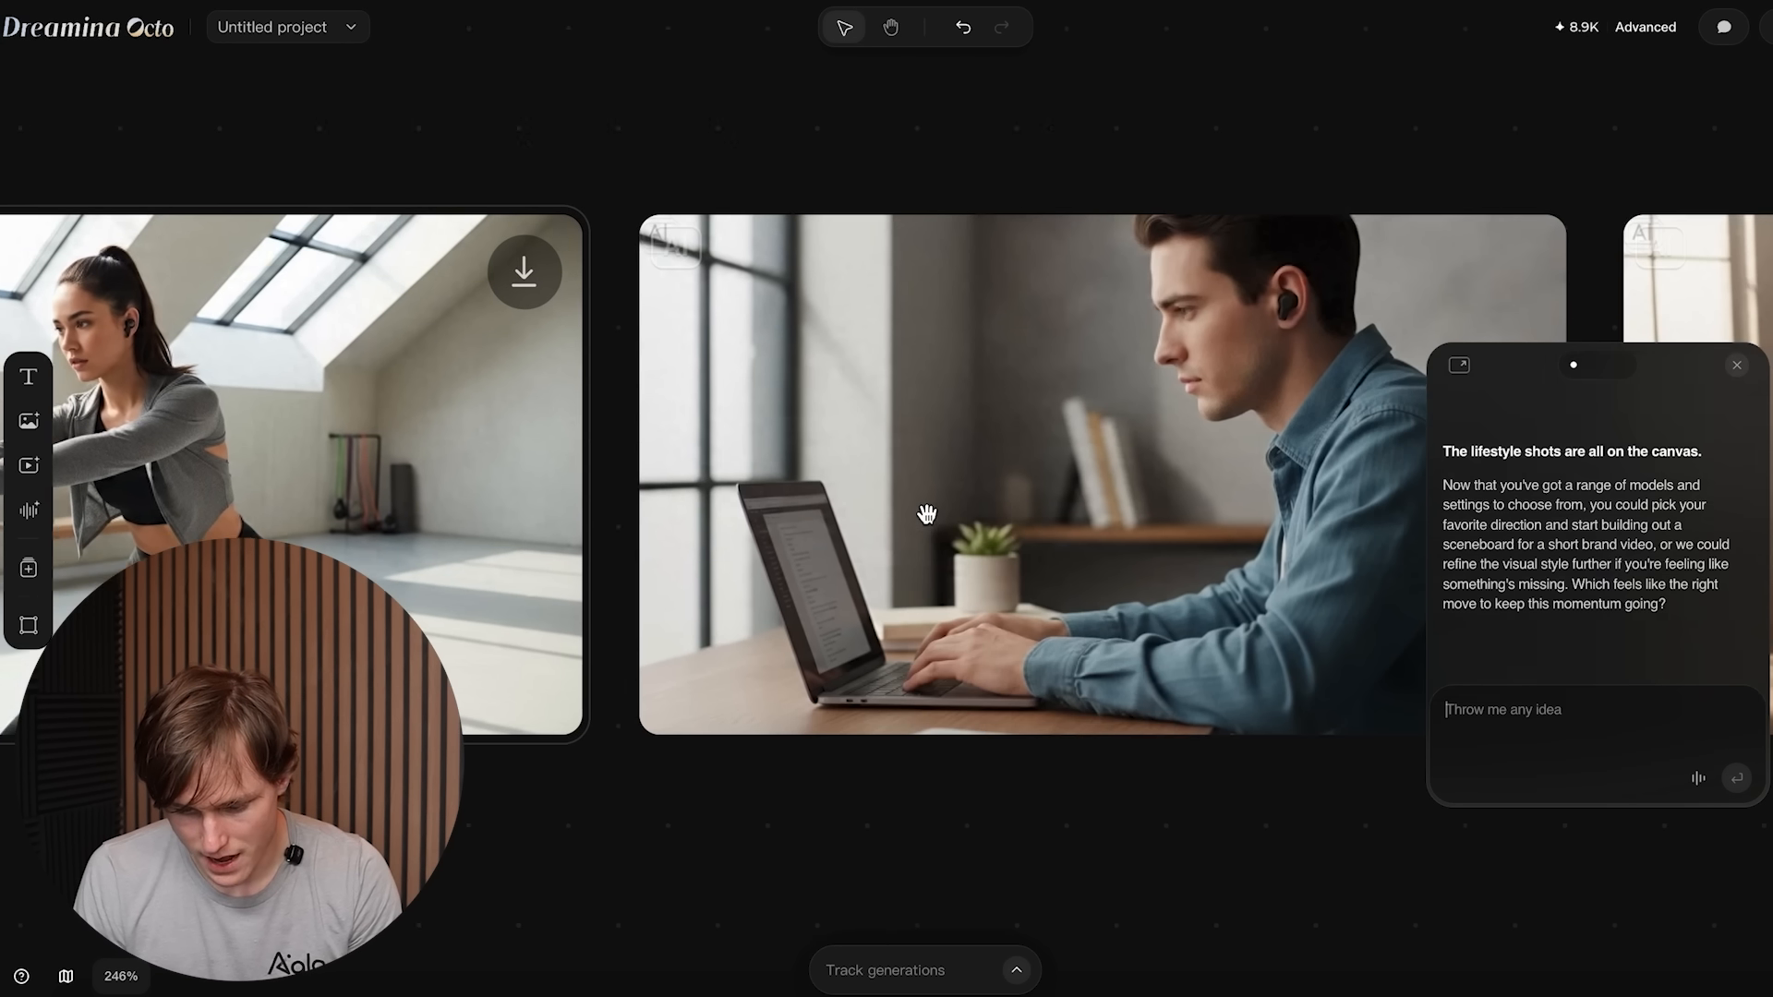
{"action": "scroll", "coordinate": [926, 513], "scroll_direction": "right", "scroll_amount": 2}
{"action": "scroll", "coordinate": [923, 508], "scroll_direction": "down", "scroll_amount": 3}
{"action": "scroll", "coordinate": [1121, 450], "scroll_direction": "right", "scroll_amount": 8}
{"action": "scroll", "coordinate": [1121, 450], "scroll_direction": "right", "scroll_amount": 10}
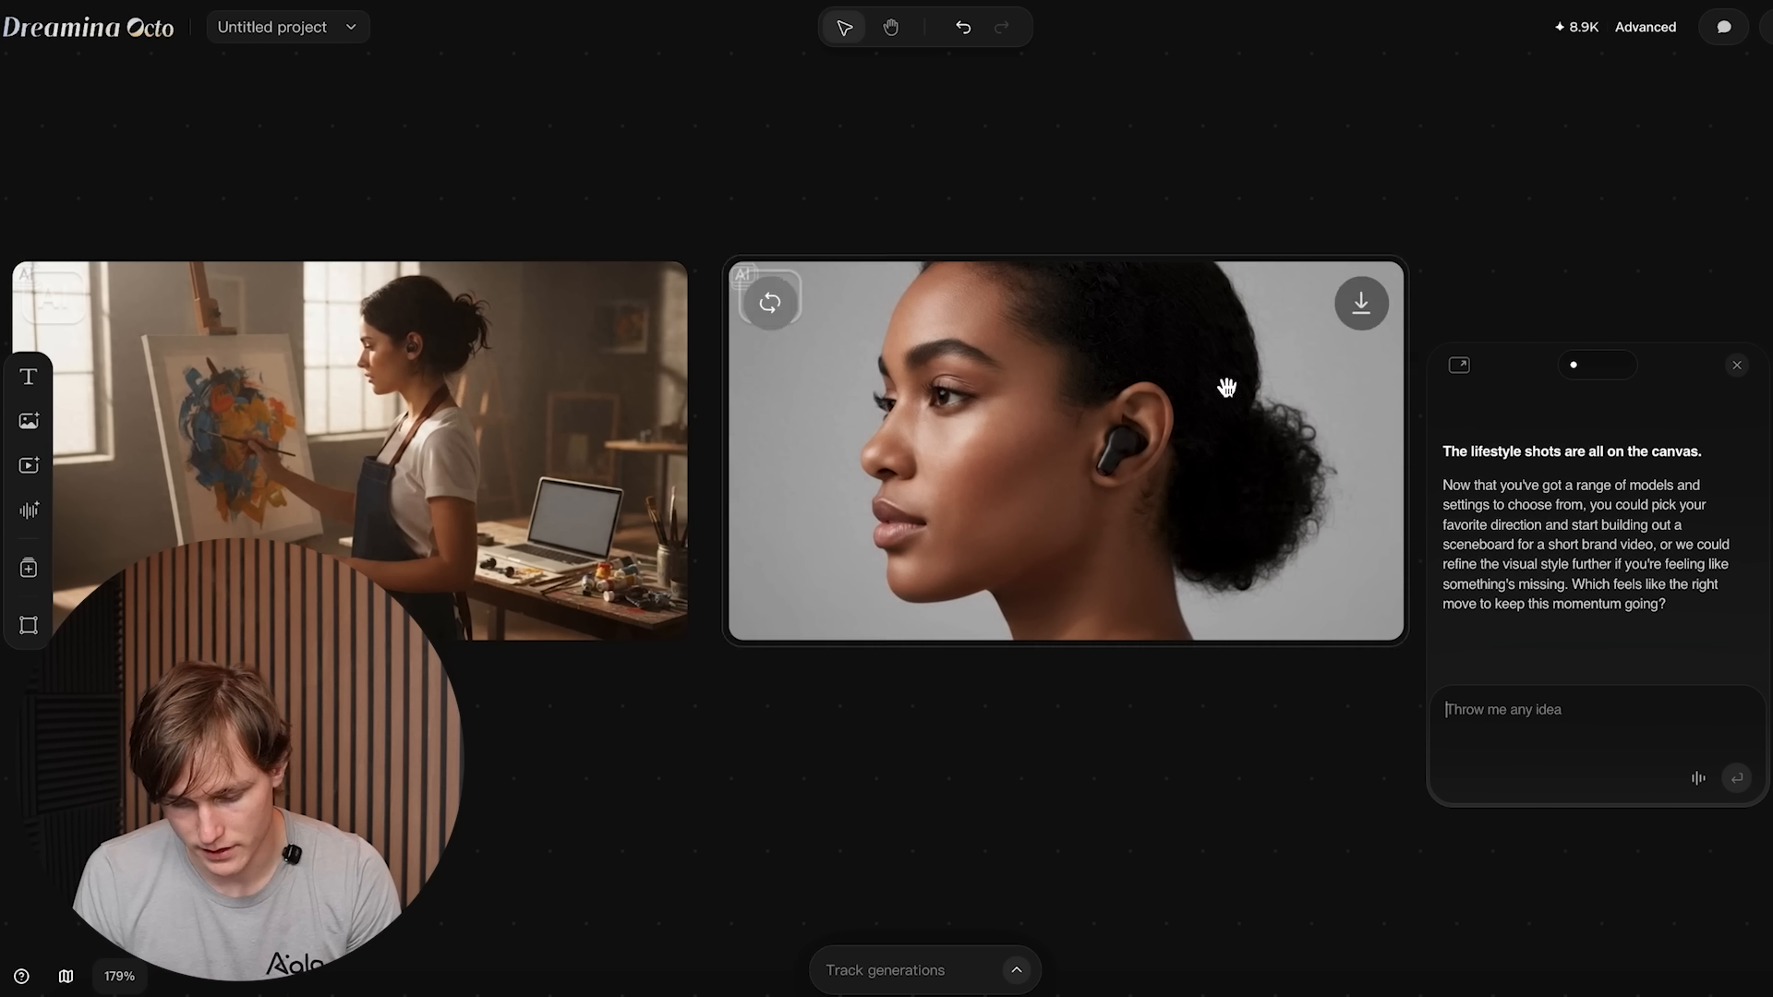
{"action": "scroll", "coordinate": [1016, 481], "scroll_direction": "down", "scroll_amount": 8}
{"action": "scroll", "coordinate": [646, 522], "scroll_direction": "left", "scroll_amount": 5}
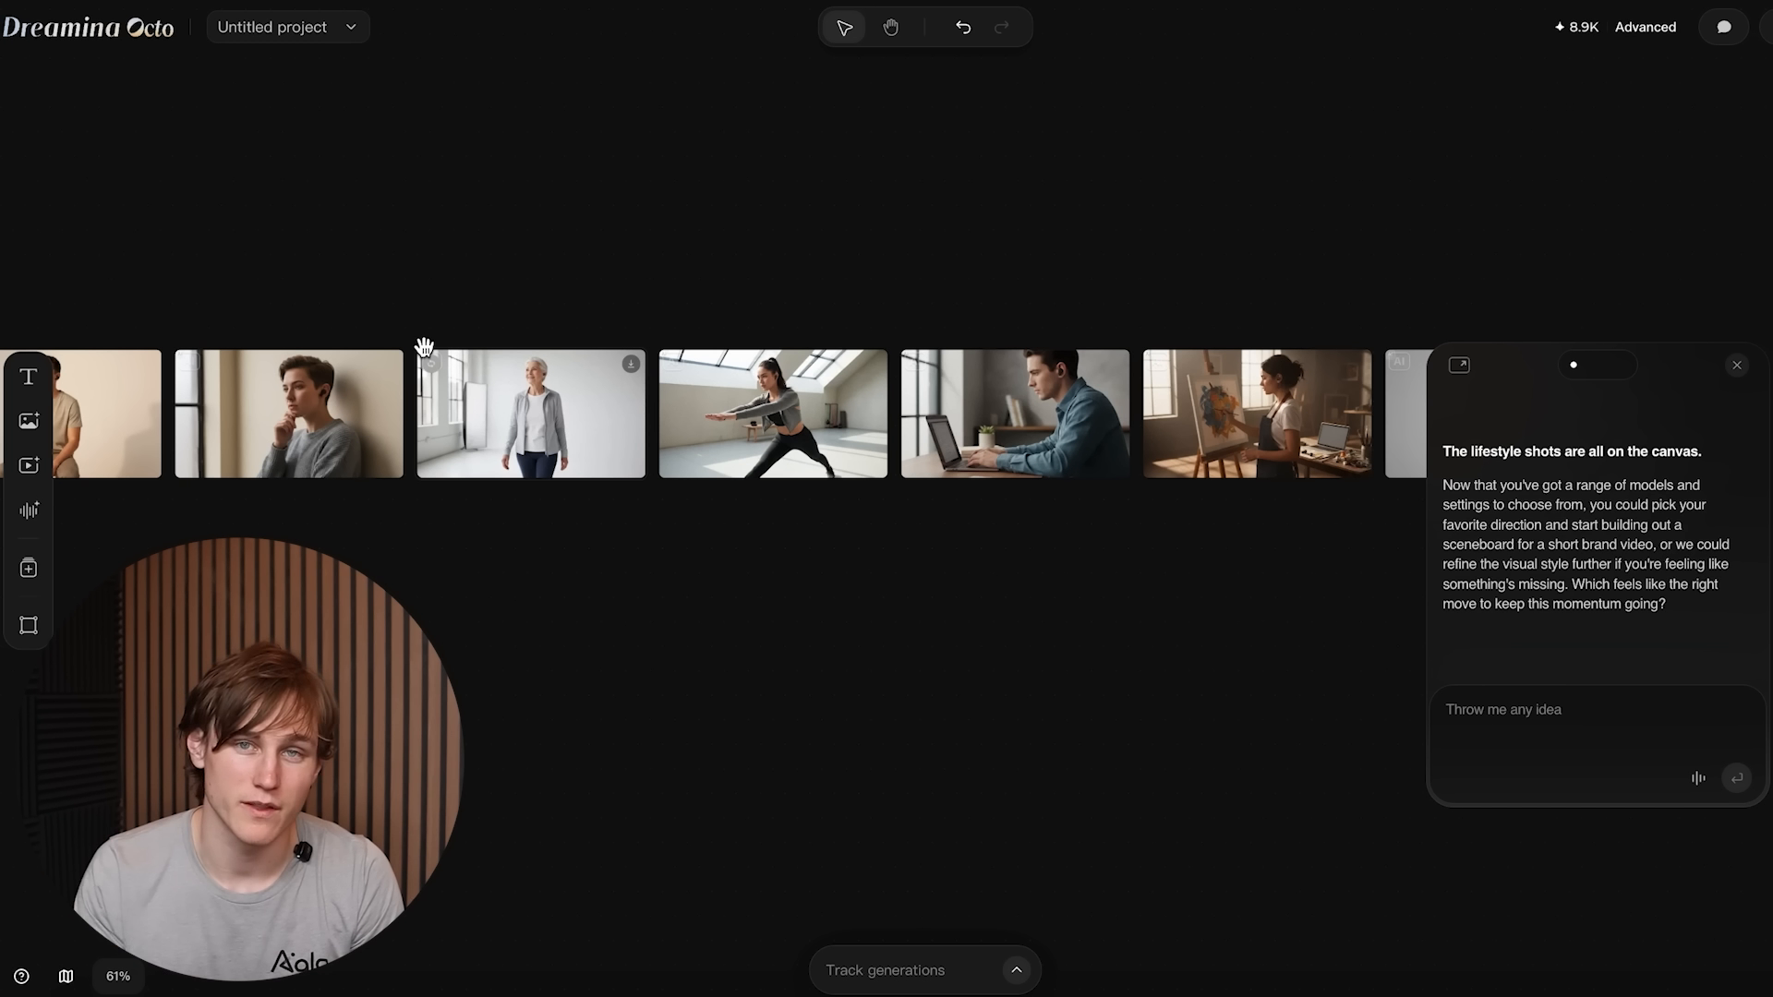
Step: Delete the lifestyle shots of the older woman walking and of the man working at a laptop
{"action": "scroll", "coordinate": [386, 341], "scroll_direction": "up", "scroll_amount": 5}
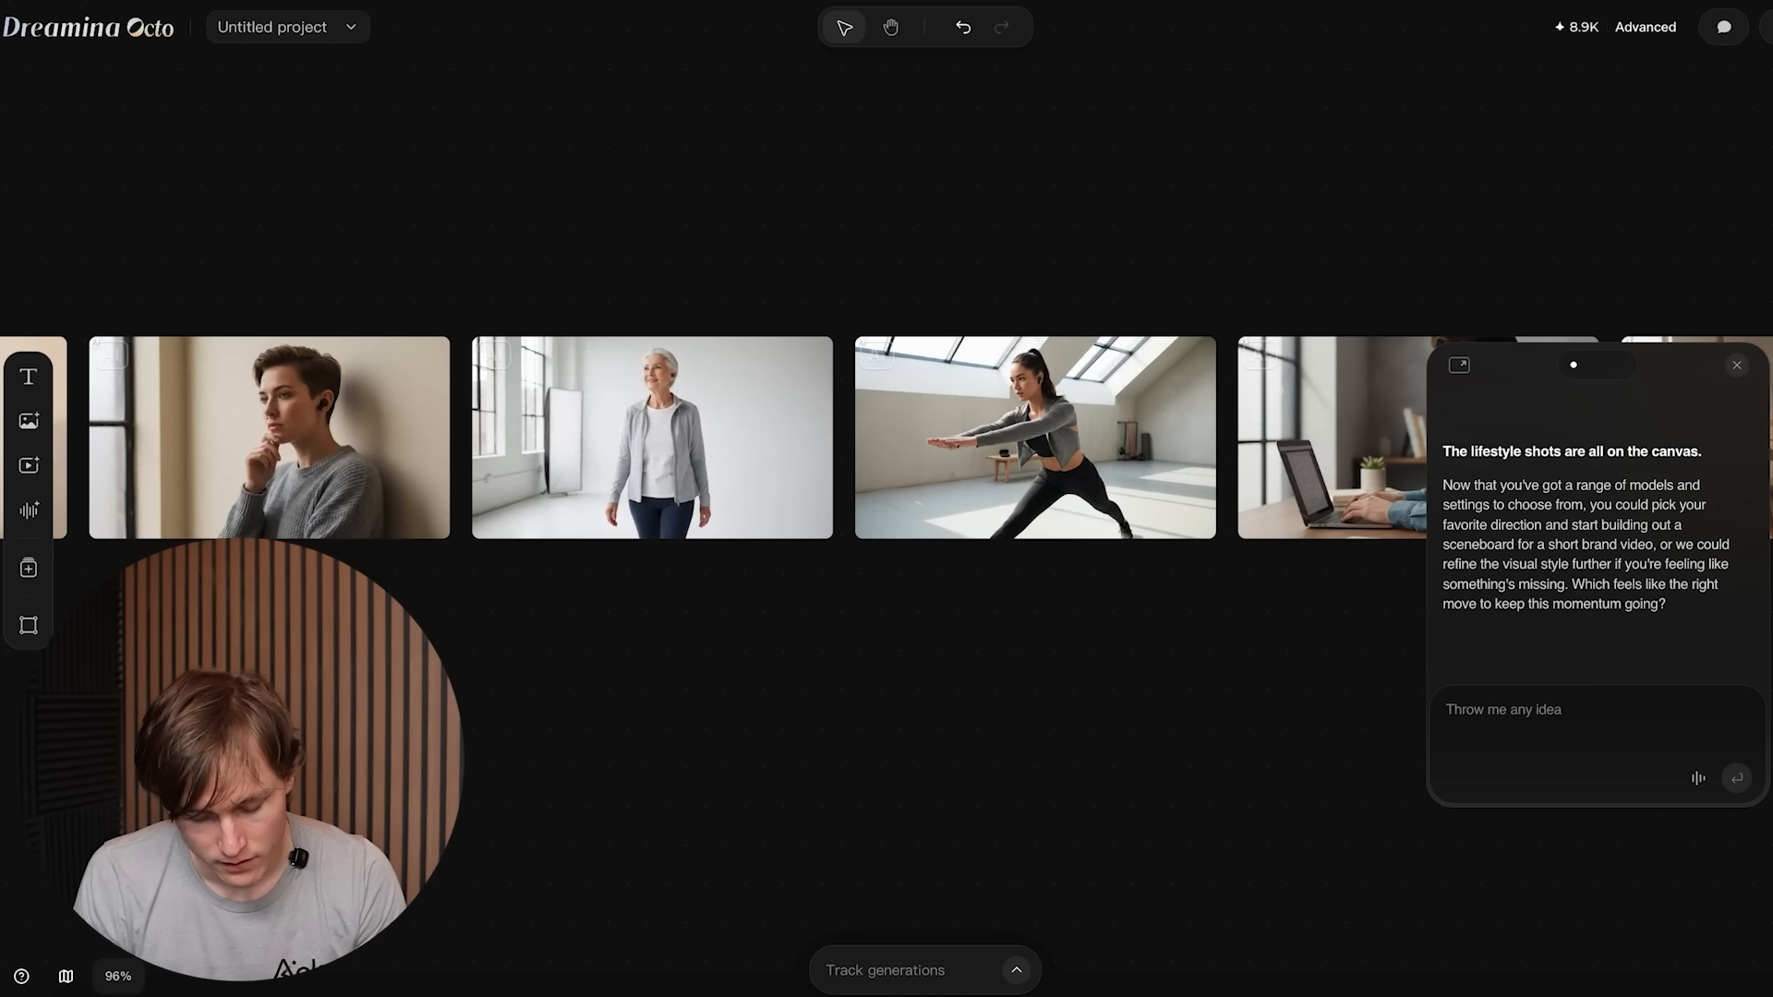
{"action": "left_click_drag", "start_coordinate": [578, 190], "coordinate": [740, 633]}
{"action": "key", "text": "Delete"}
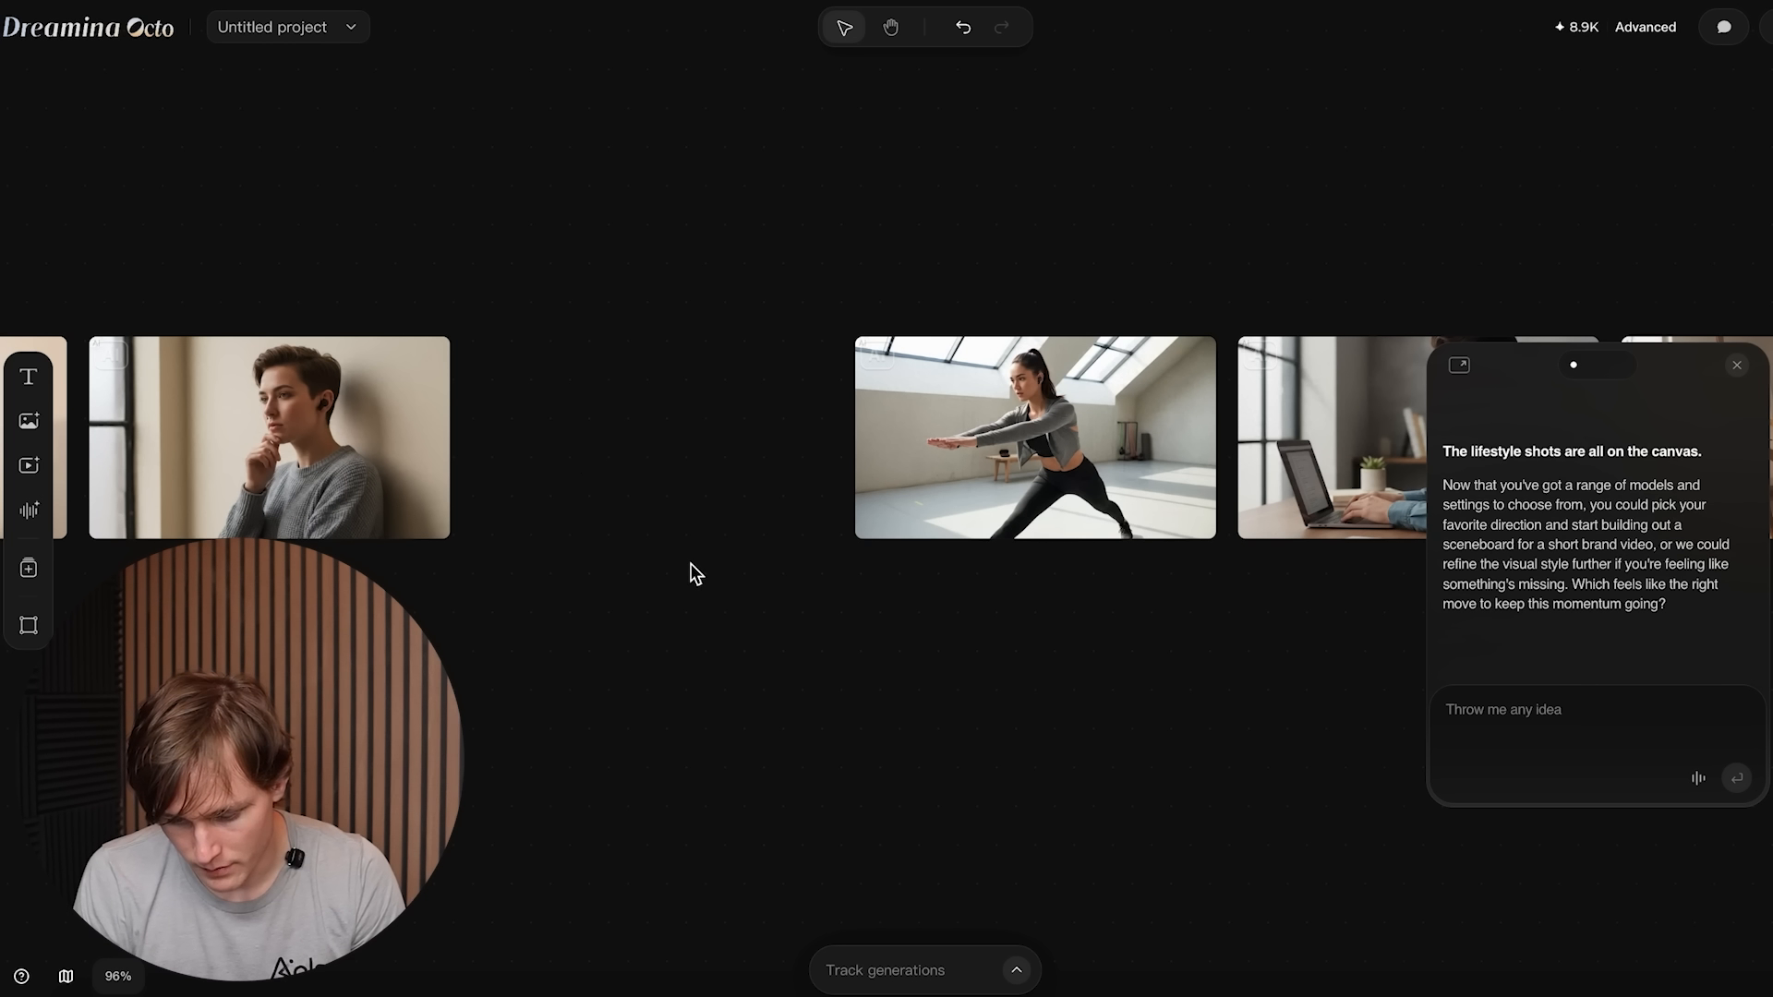
{"action": "scroll", "coordinate": [691, 563], "scroll_direction": "down", "scroll_amount": 2}
{"action": "scroll", "coordinate": [809, 622], "scroll_direction": "left", "scroll_amount": 1}
{"action": "scroll", "coordinate": [809, 622], "scroll_direction": "right", "scroll_amount": 4}
{"action": "left_click_drag", "start_coordinate": [865, 281], "coordinate": [1017, 692]}
{"action": "key", "text": "Delete"}
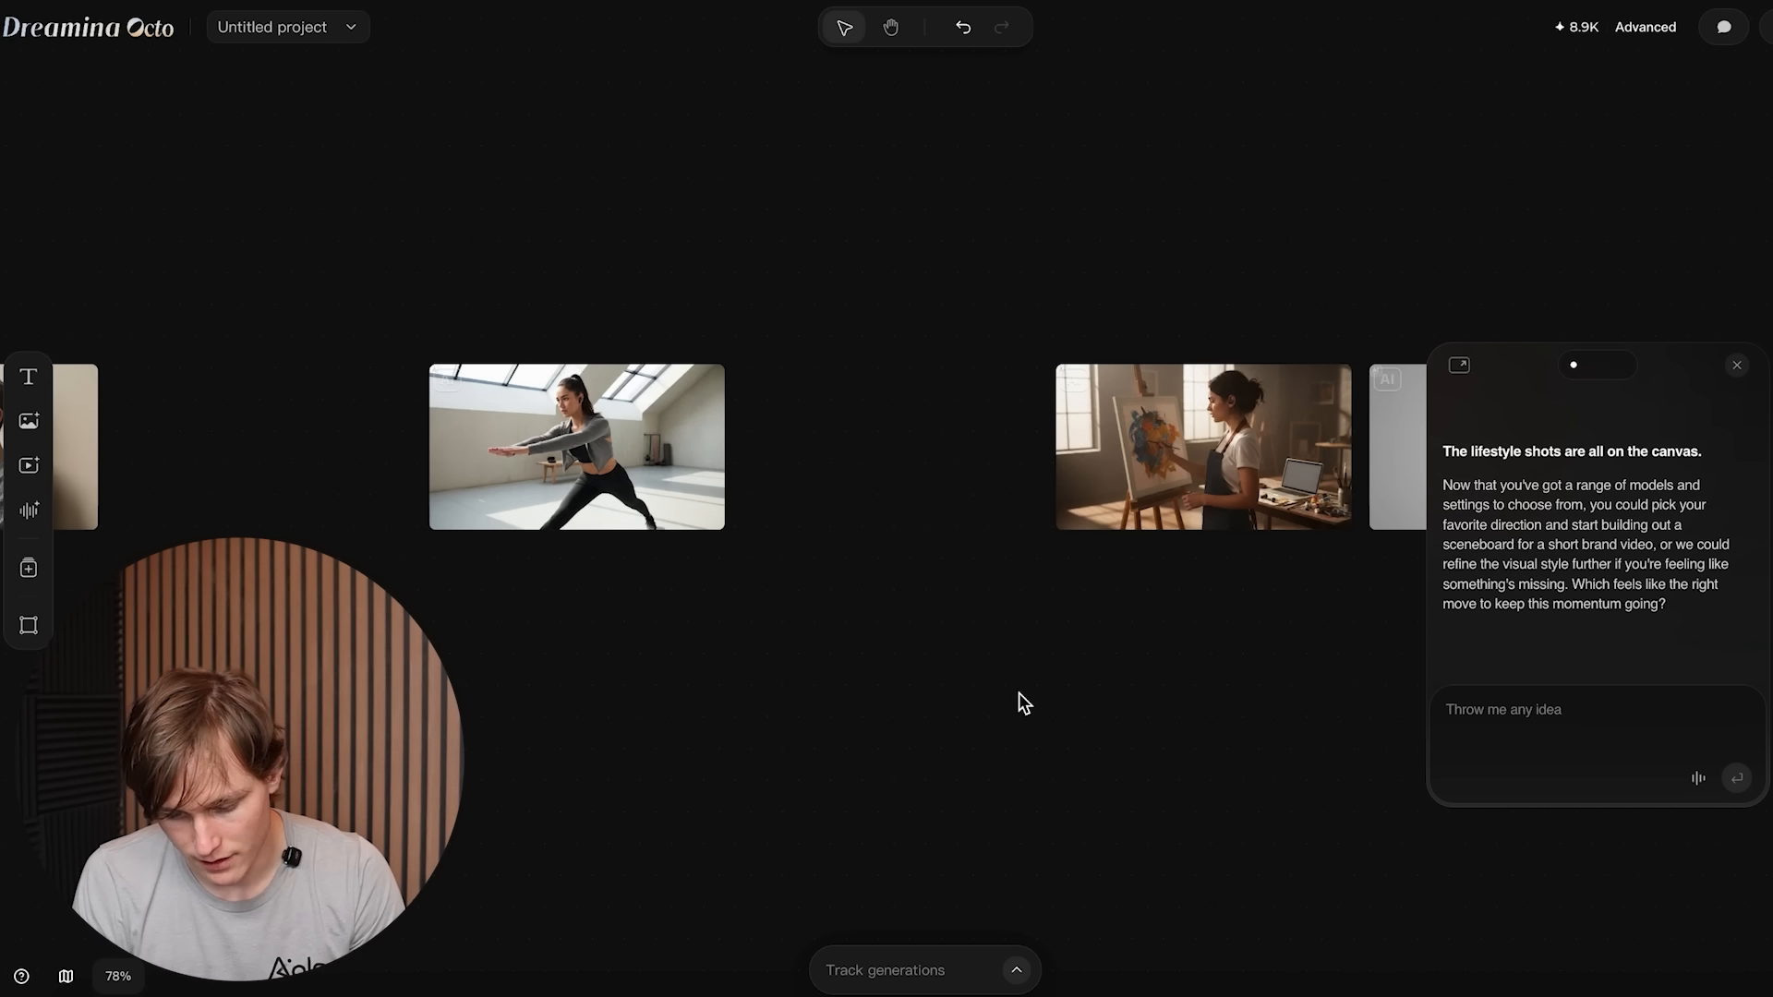
Step: Delete the lifestyle shots of the pensive model in a grey sweater and of the woman painting at an easel
{"action": "scroll", "coordinate": [724, 622], "scroll_direction": "left", "scroll_amount": 10}
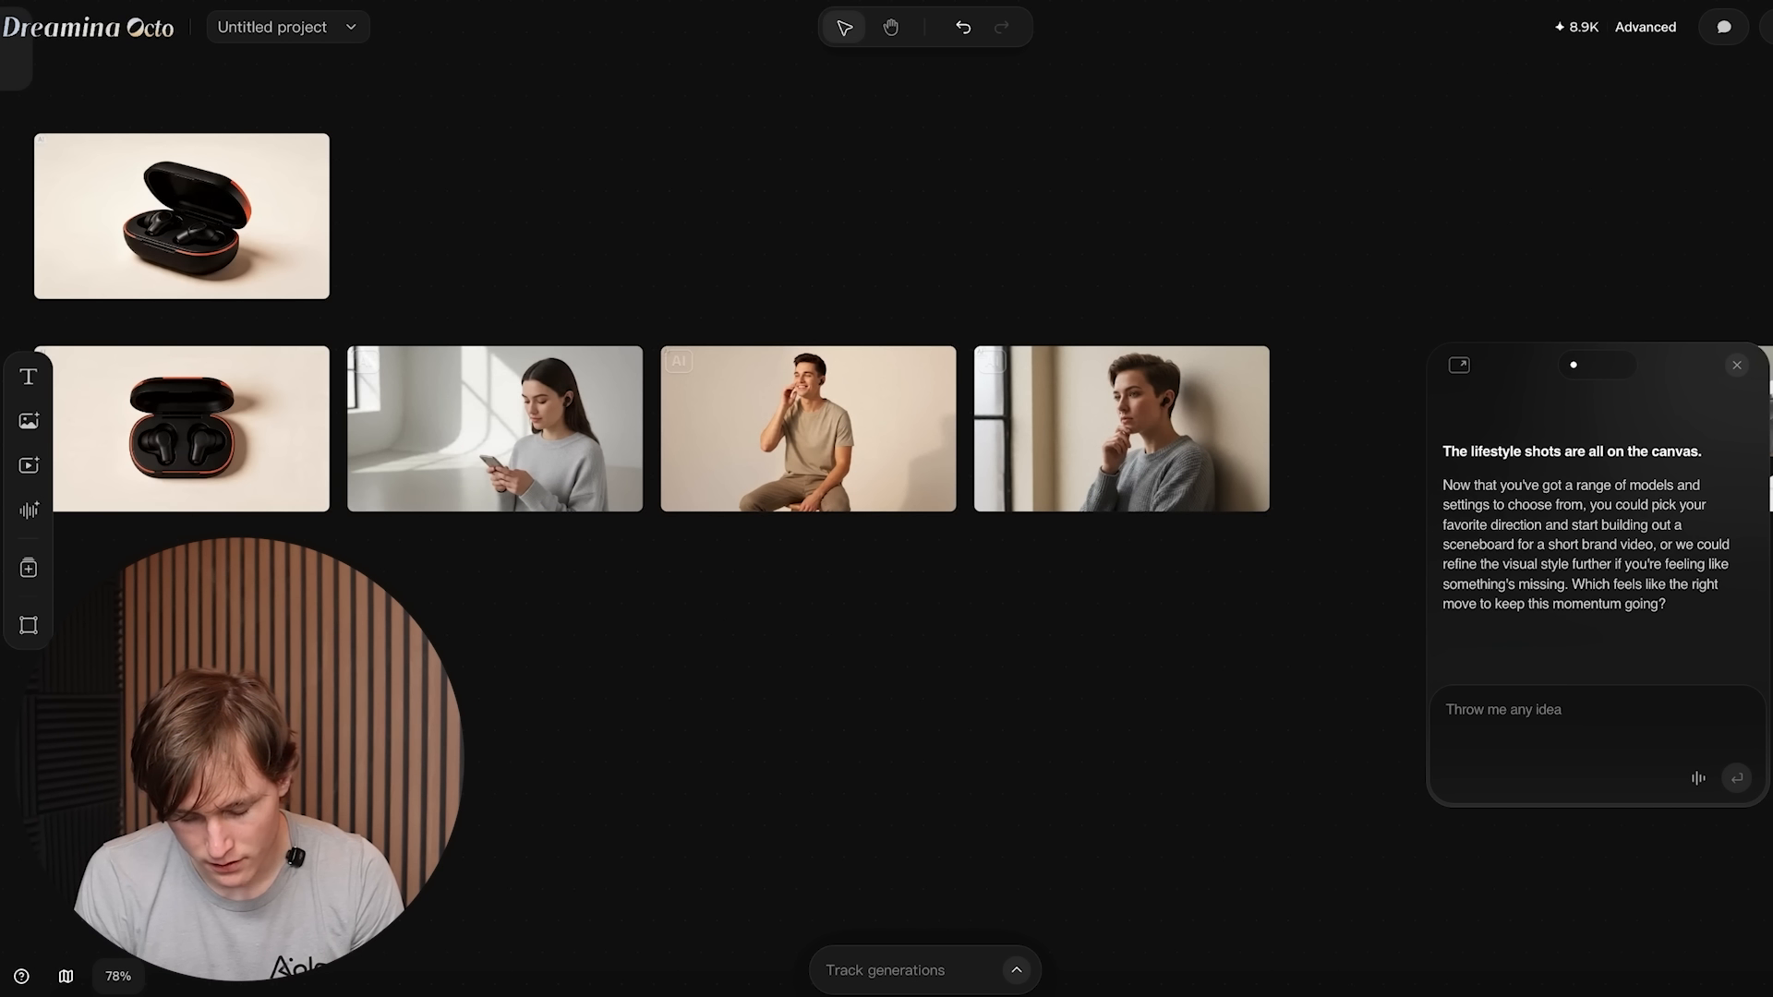
{"action": "scroll", "coordinate": [724, 622], "scroll_direction": "right", "scroll_amount": 2}
{"action": "left_click_drag", "start_coordinate": [927, 250], "coordinate": [1112, 637]}
{"action": "key", "text": "Delete"}
{"action": "scroll", "coordinate": [815, 585], "scroll_direction": "right", "scroll_amount": 5}
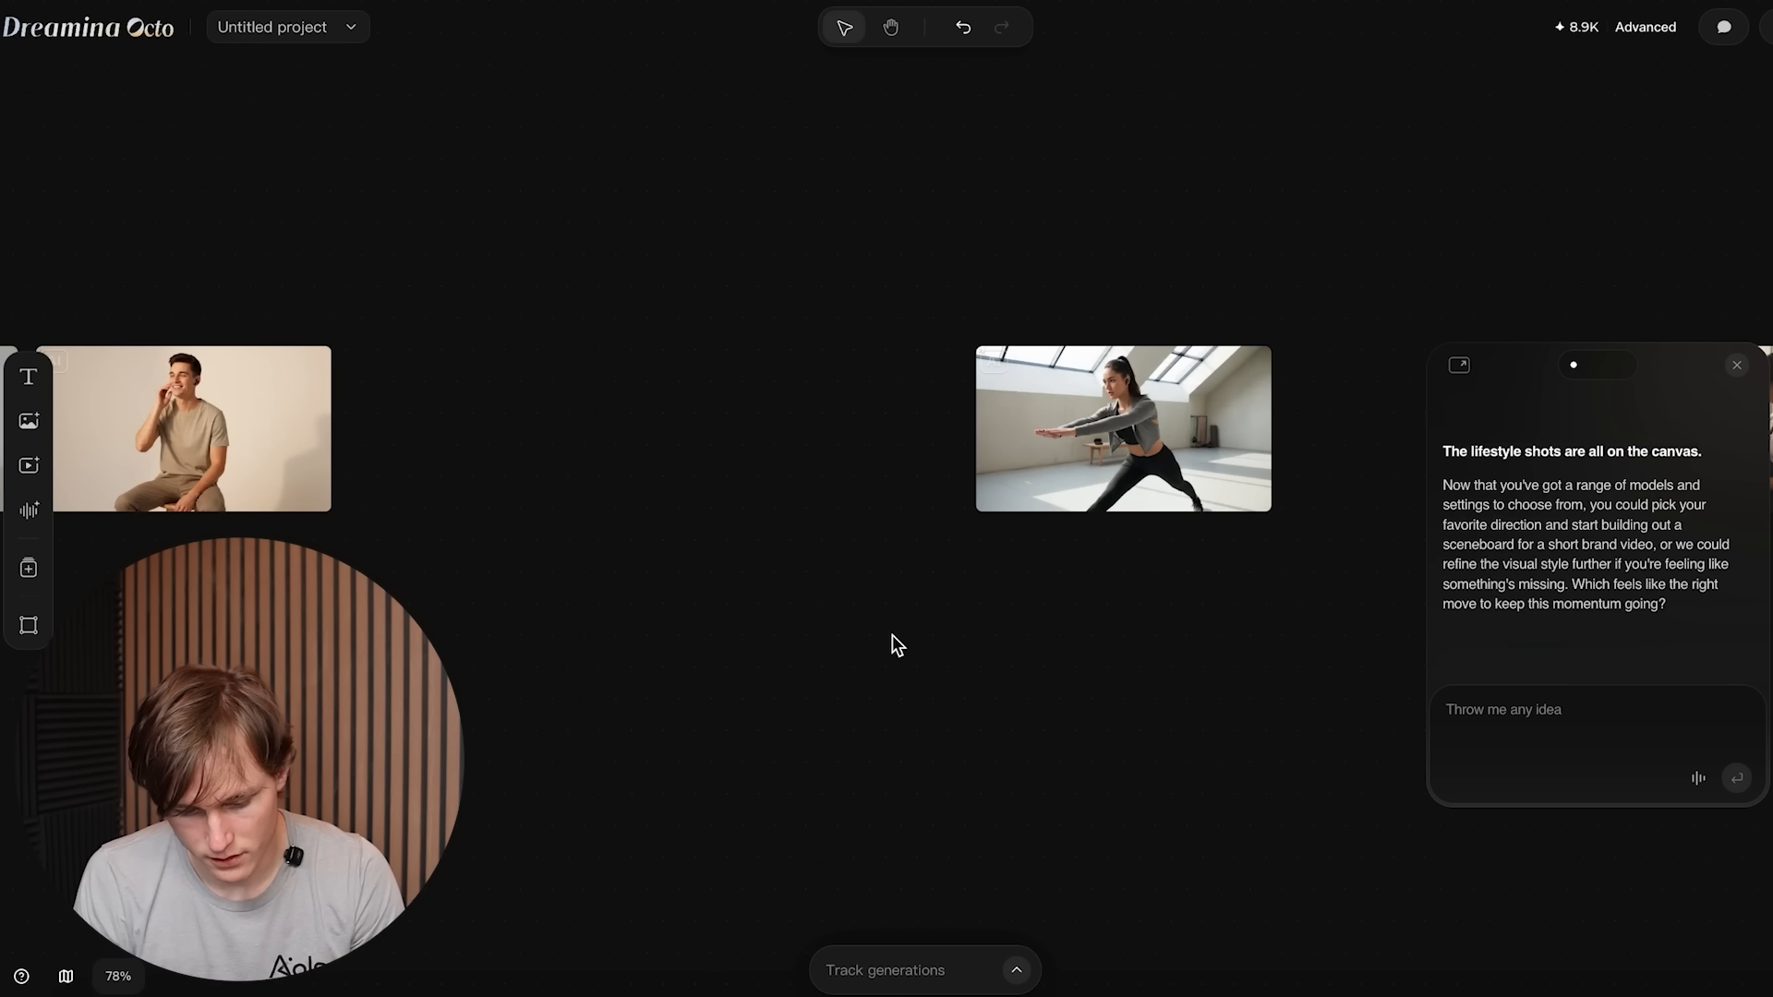
{"action": "scroll", "coordinate": [892, 635], "scroll_direction": "right", "scroll_amount": 3}
{"action": "scroll", "coordinate": [839, 269], "scroll_direction": "right", "scroll_amount": 3}
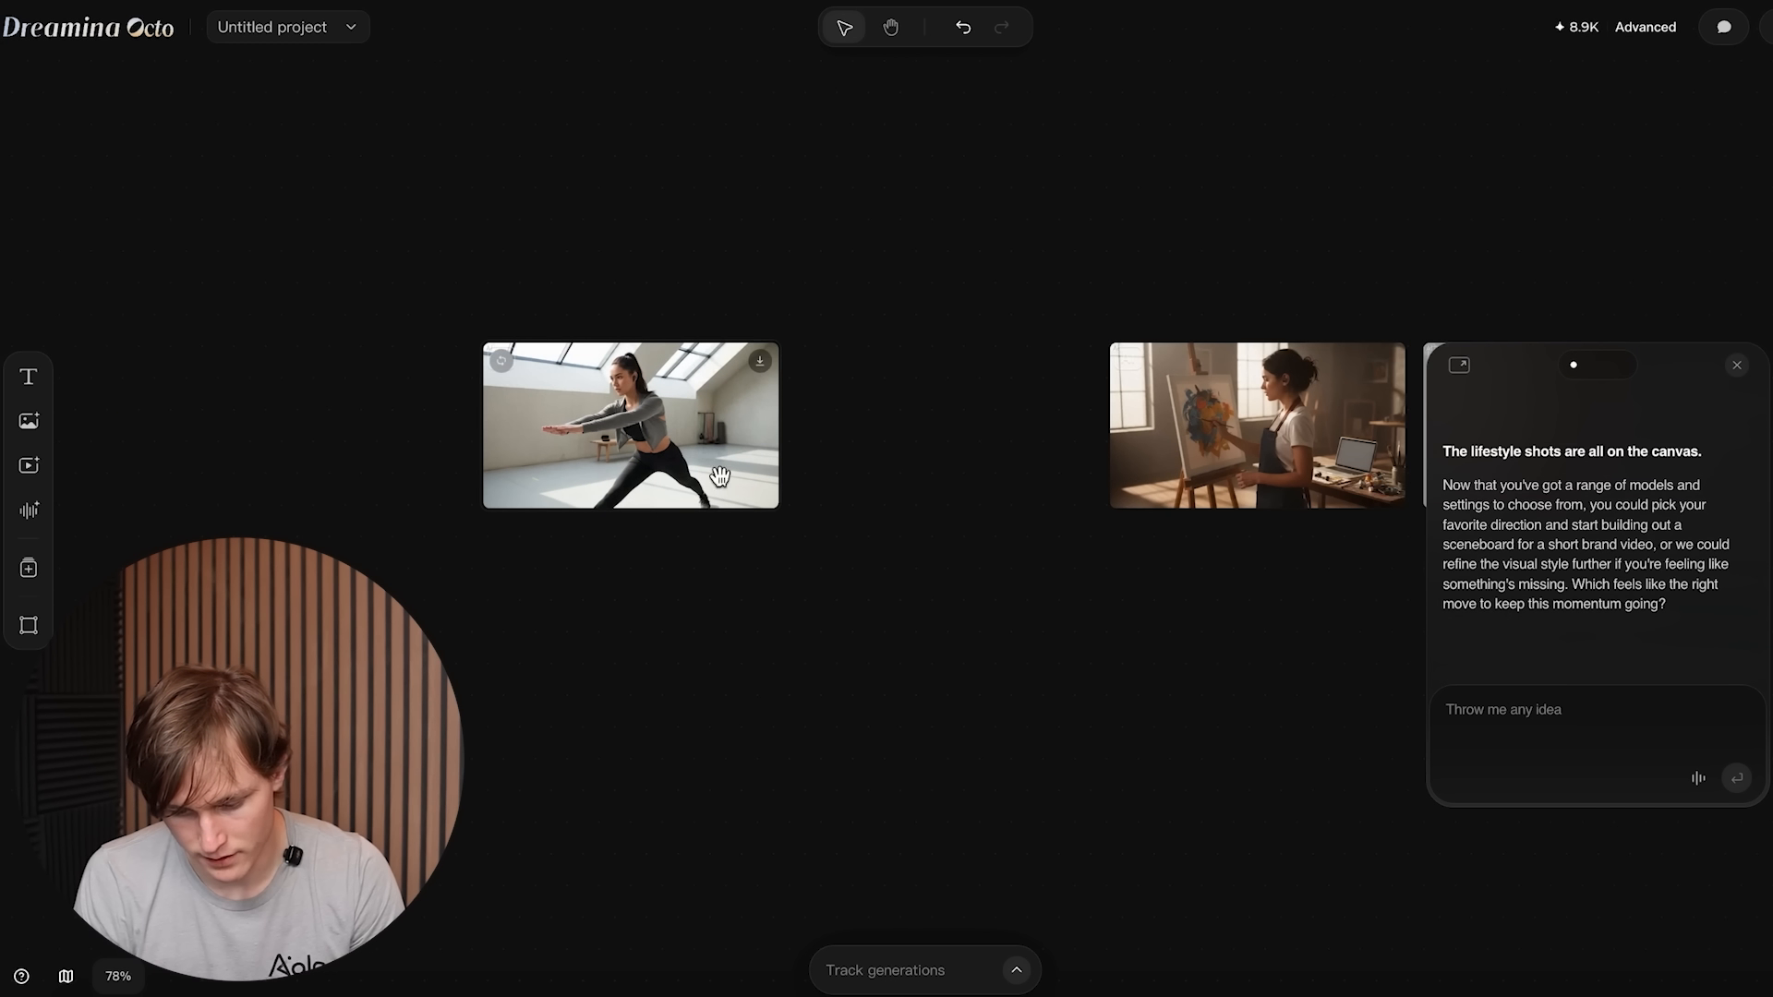
{"action": "scroll", "coordinate": [1020, 465], "scroll_direction": "right", "scroll_amount": 3}
{"action": "mouse_move", "coordinate": [903, 275]}
{"action": "left_mouse_down"}
{"action": "mouse_move", "coordinate": [1148, 591]}
{"action": "mouse_move", "coordinate": [1249, 610]}
{"action": "left_mouse_up"}
{"action": "key", "text": "Delete"}
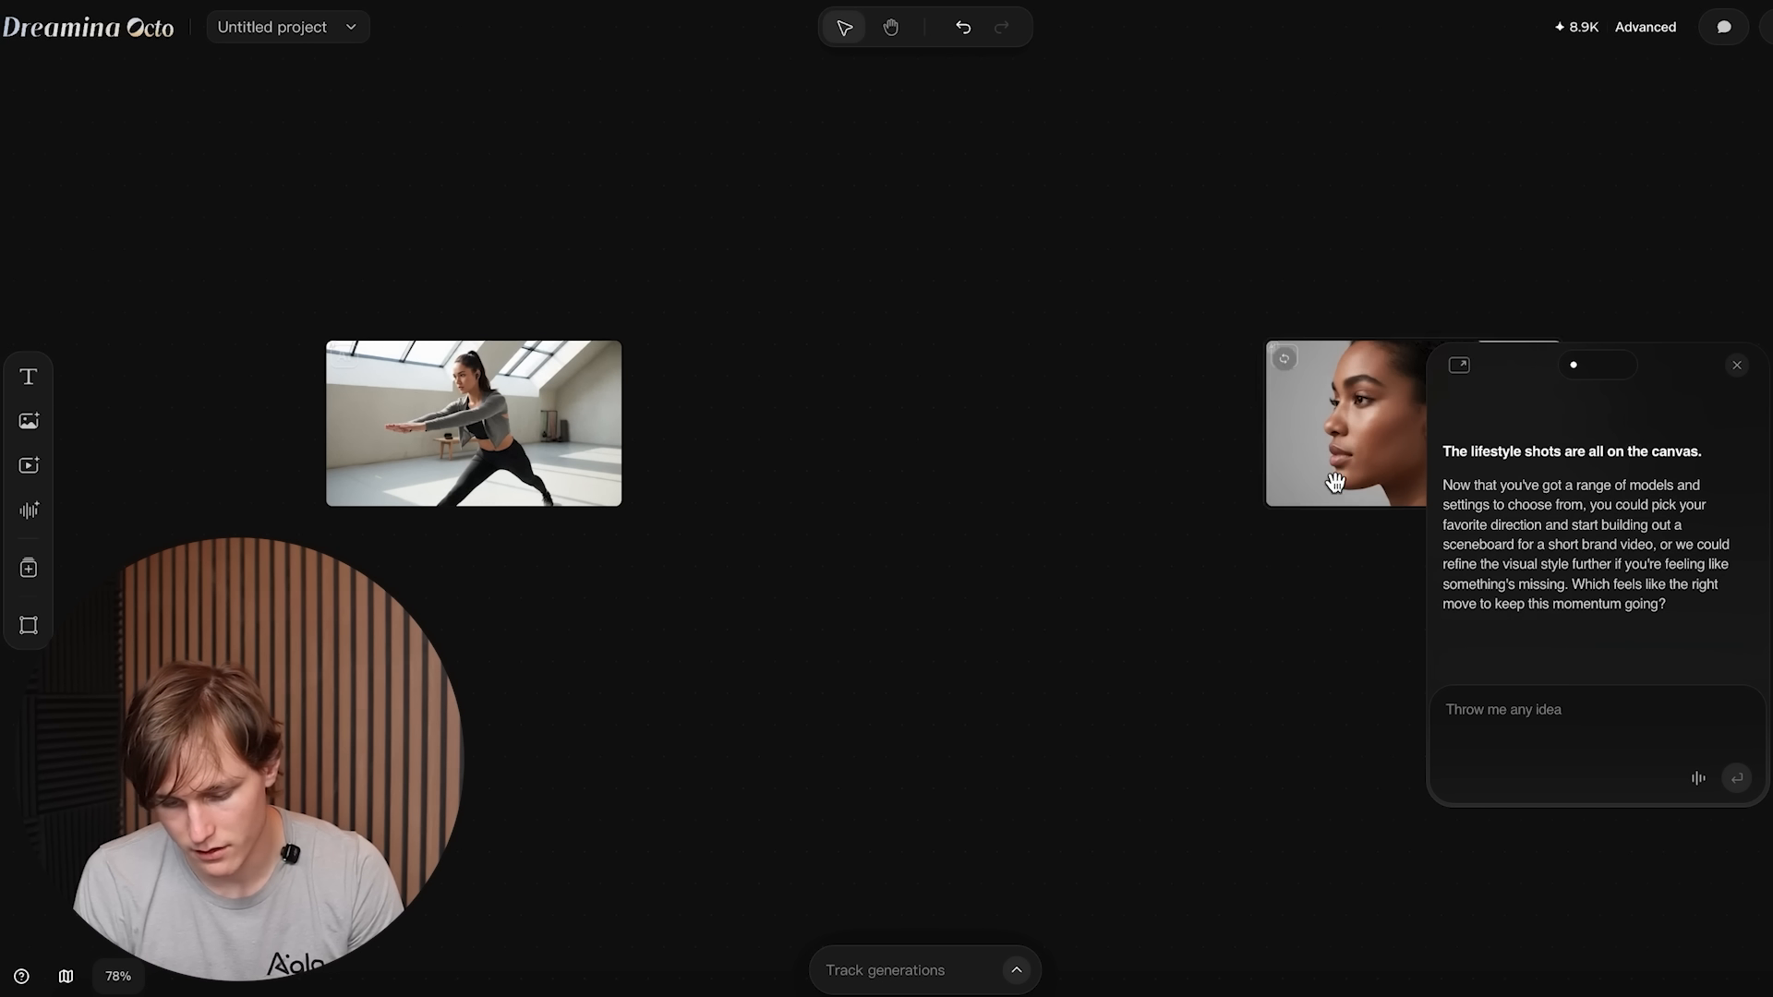
Step: Arrange the four remaining lifestyle shots in a two-by-two grid beside the product images, with the stretching and profile shots above the others
{"action": "left_click_drag", "start_coordinate": [1347, 483], "coordinate": [730, 480]}
{"action": "scroll", "coordinate": [728, 479], "scroll_direction": "left", "scroll_amount": 5}
{"action": "scroll", "coordinate": [728, 479], "scroll_direction": "down", "scroll_amount": 5}
{"action": "left_click_drag", "start_coordinate": [699, 274], "coordinate": [1070, 570]}
{"action": "left_click_drag", "start_coordinate": [841, 453], "coordinate": [284, 359]}
{"action": "scroll", "coordinate": [236, 296], "scroll_direction": "up", "scroll_amount": 5}
{"action": "left_click", "coordinate": [1002, 545]}
{"action": "left_click_drag", "start_coordinate": [978, 272], "coordinate": [956, 277]}
{"action": "left_click", "coordinate": [659, 332]}
{"action": "left_click", "coordinate": [637, 596]}
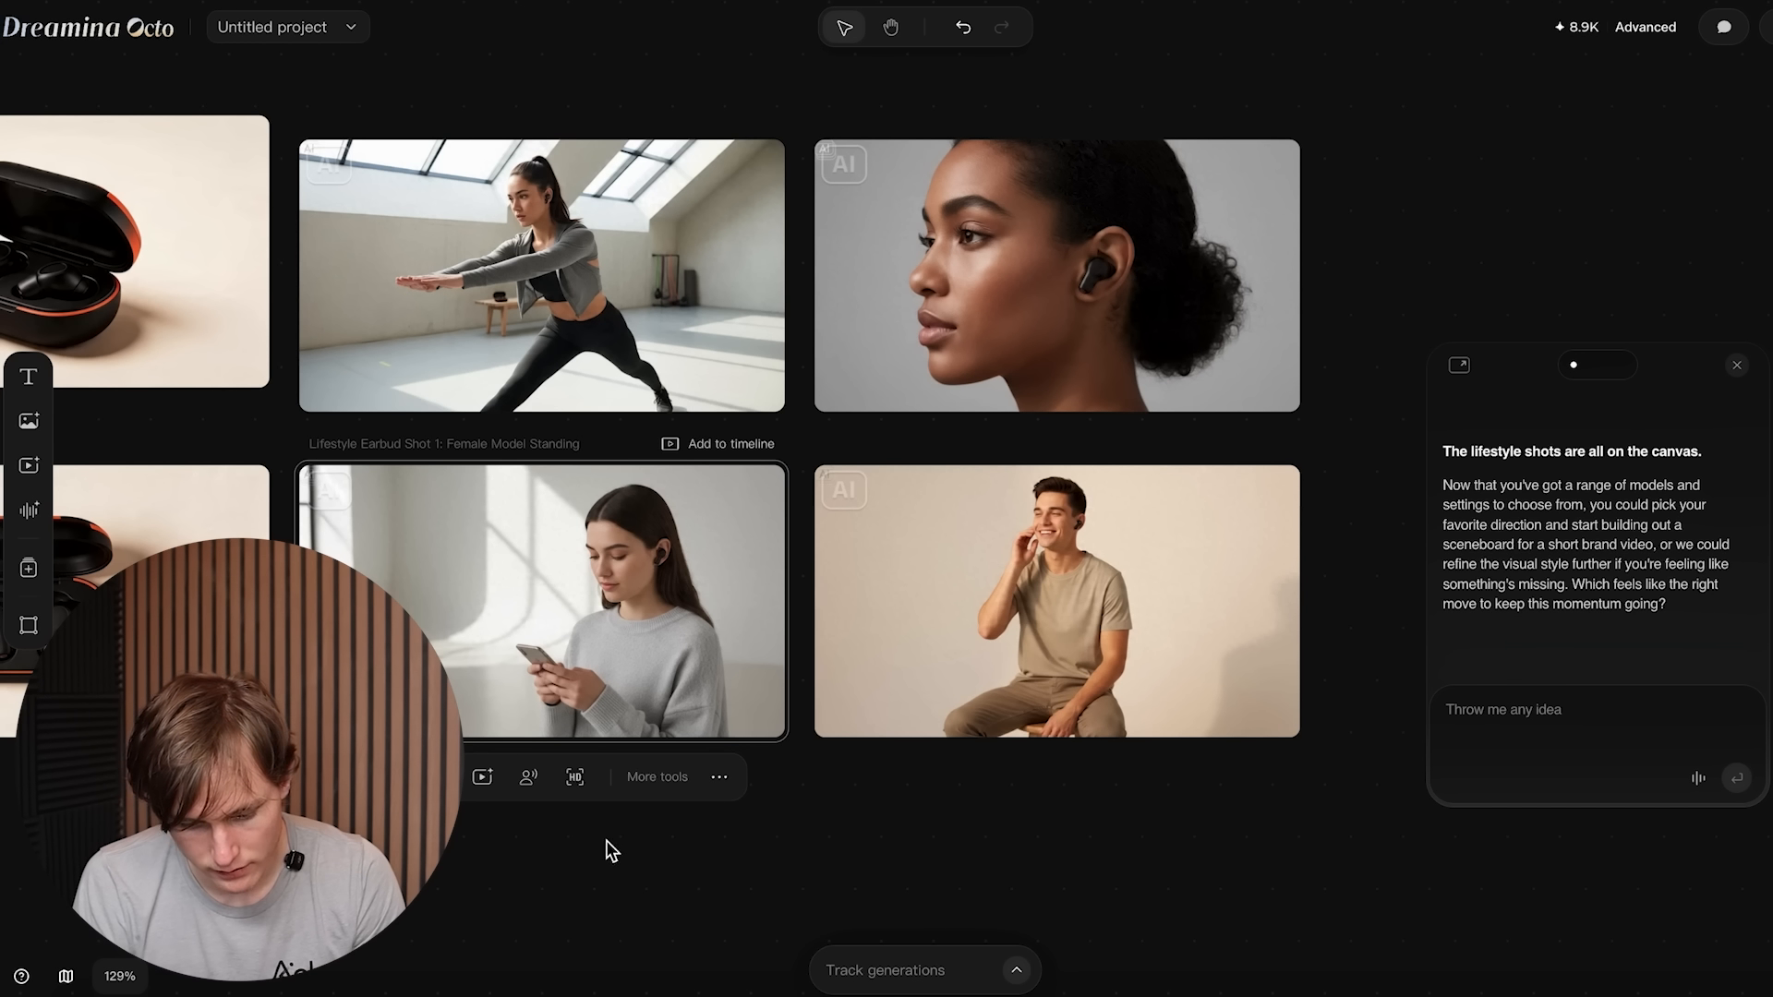
Step: Draft a prompt placing the male model from earbud shot 2, with the same earbuds, in a sunlit coffee shop, candid, shallow depth of field, looking off camera
{"action": "left_click", "coordinate": [1057, 601]}
{"action": "left_click", "coordinate": [1570, 709]}
{"action": "type", "text": "use the male model in earbued shot 2"}
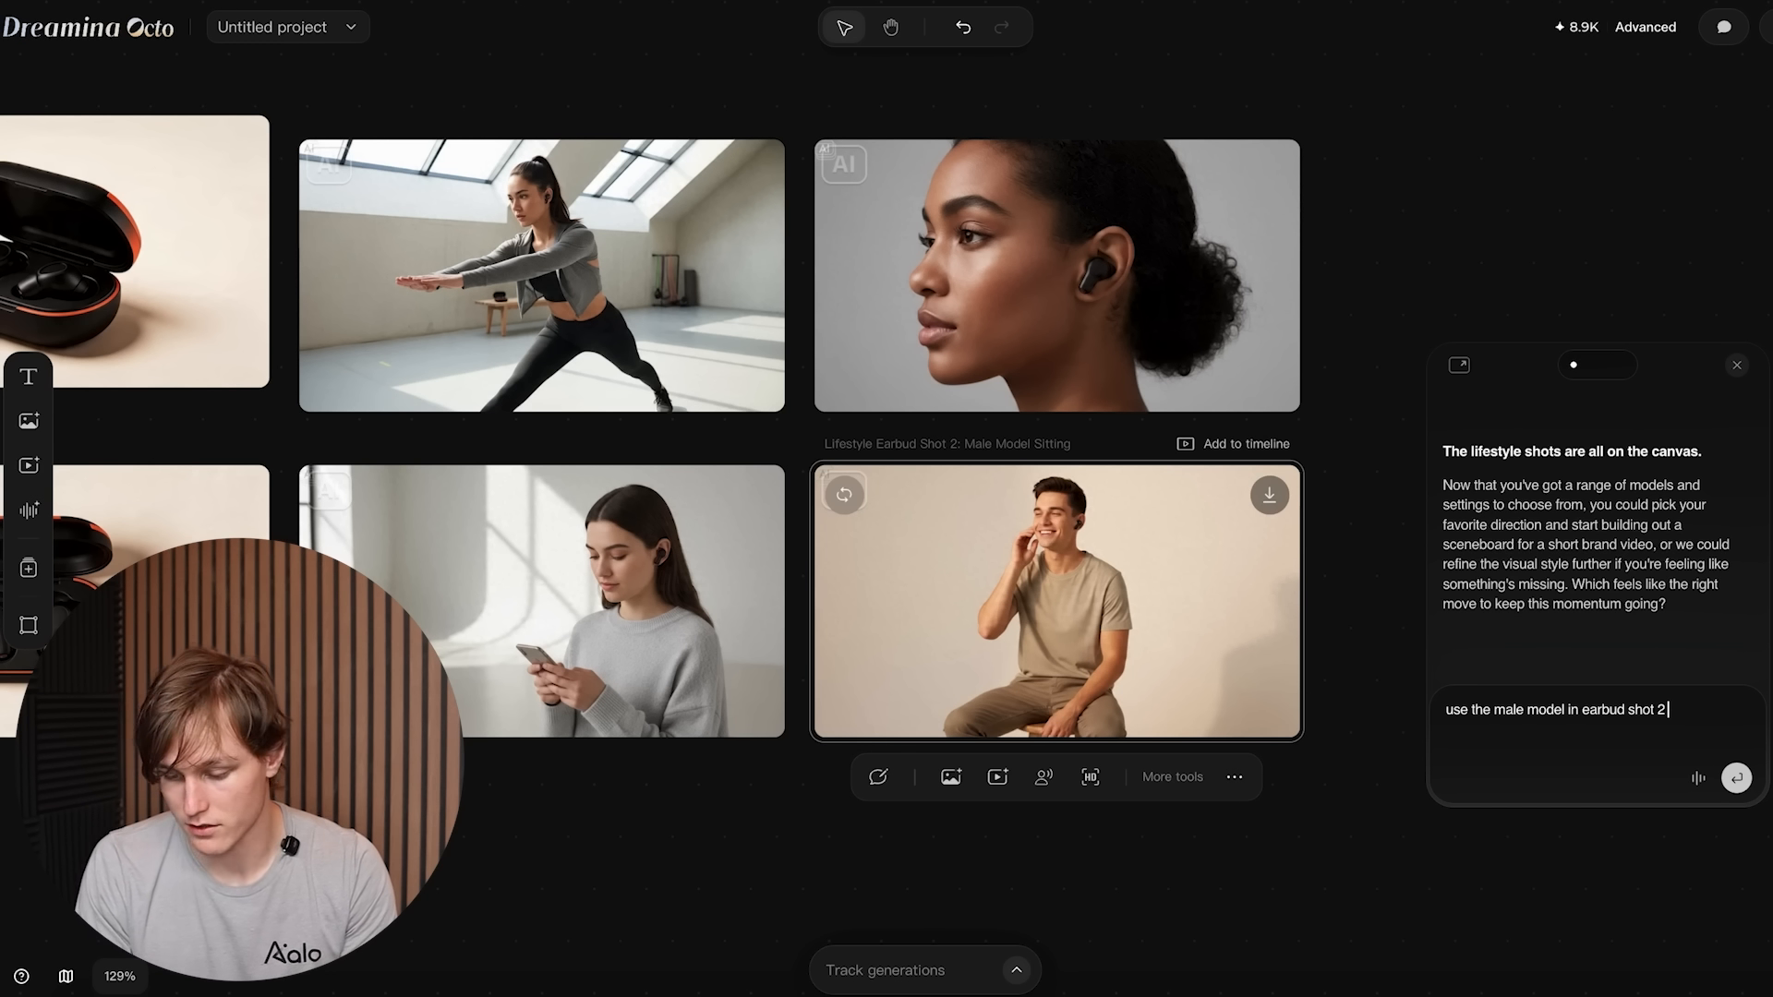
{"action": "type", "text": ". Same model and same earbuds, now in a sunlit coffee shop, candid, shallow depth of field, looking off camera."}
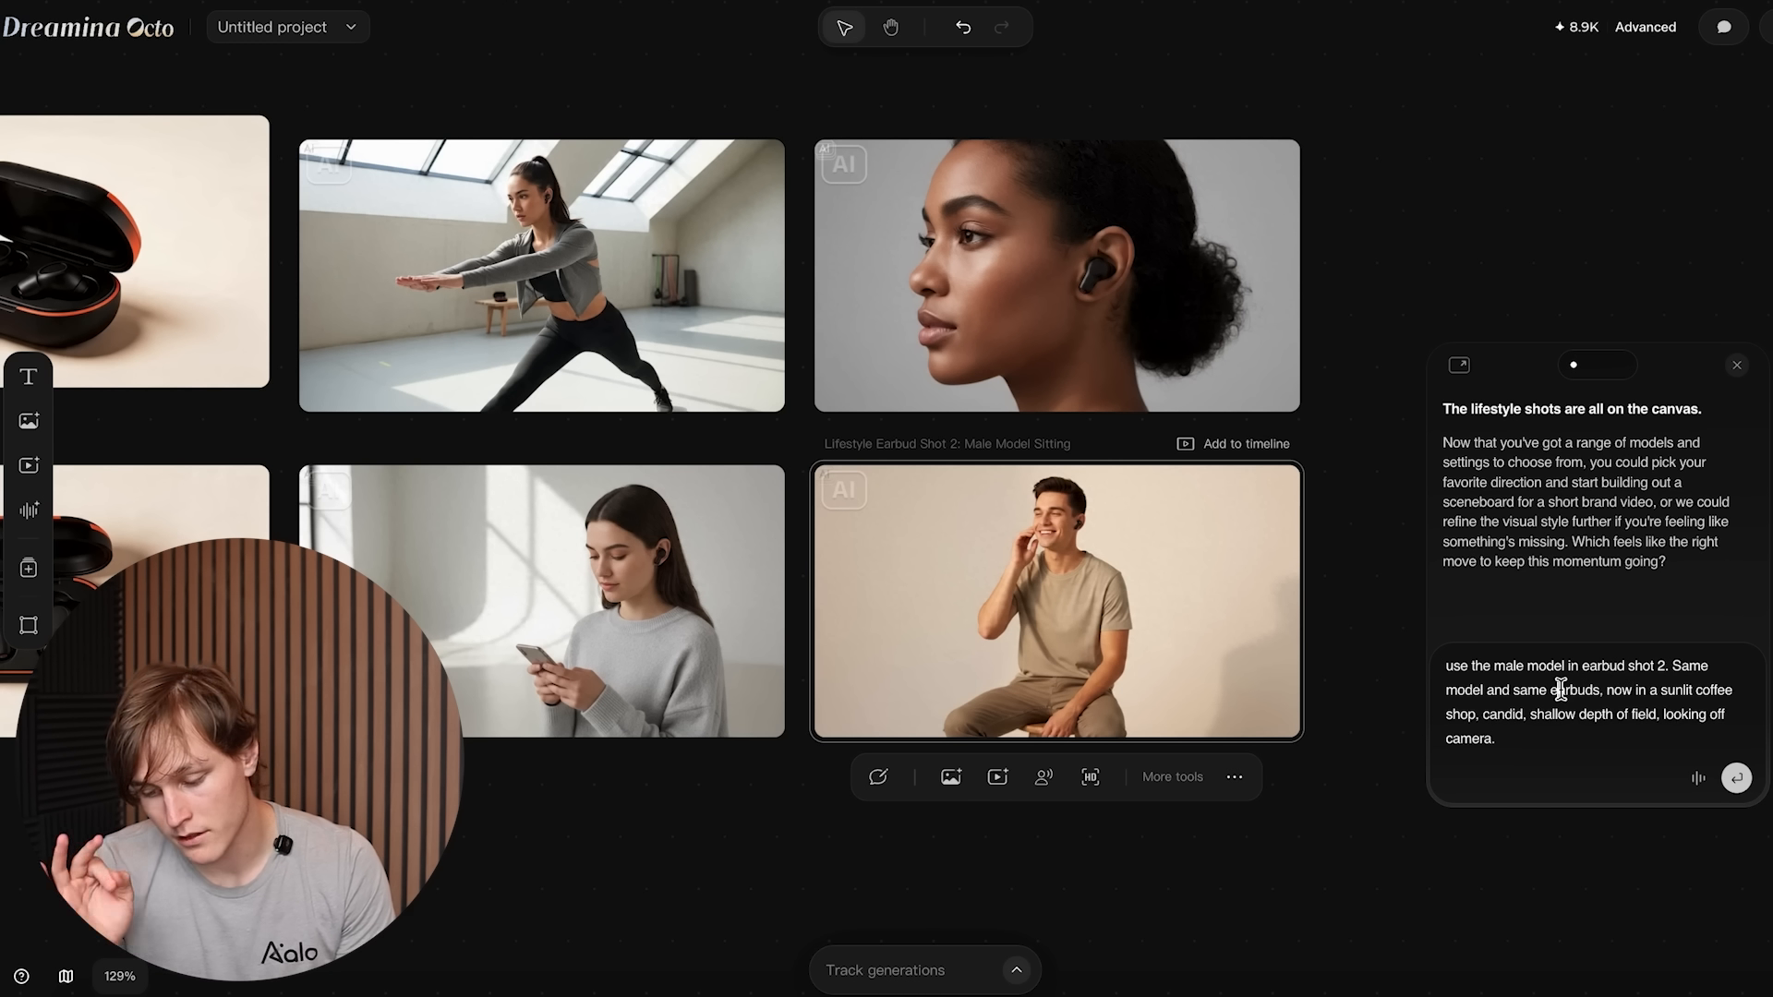
Step: Add "then put him in two other environments also with the earbuds." to the prompt and inspect the sitting male model shot up close
{"action": "left_click_drag", "start_coordinate": [1600, 691], "coordinate": [1515, 731]}
{"action": "left_click", "coordinate": [1544, 736]}
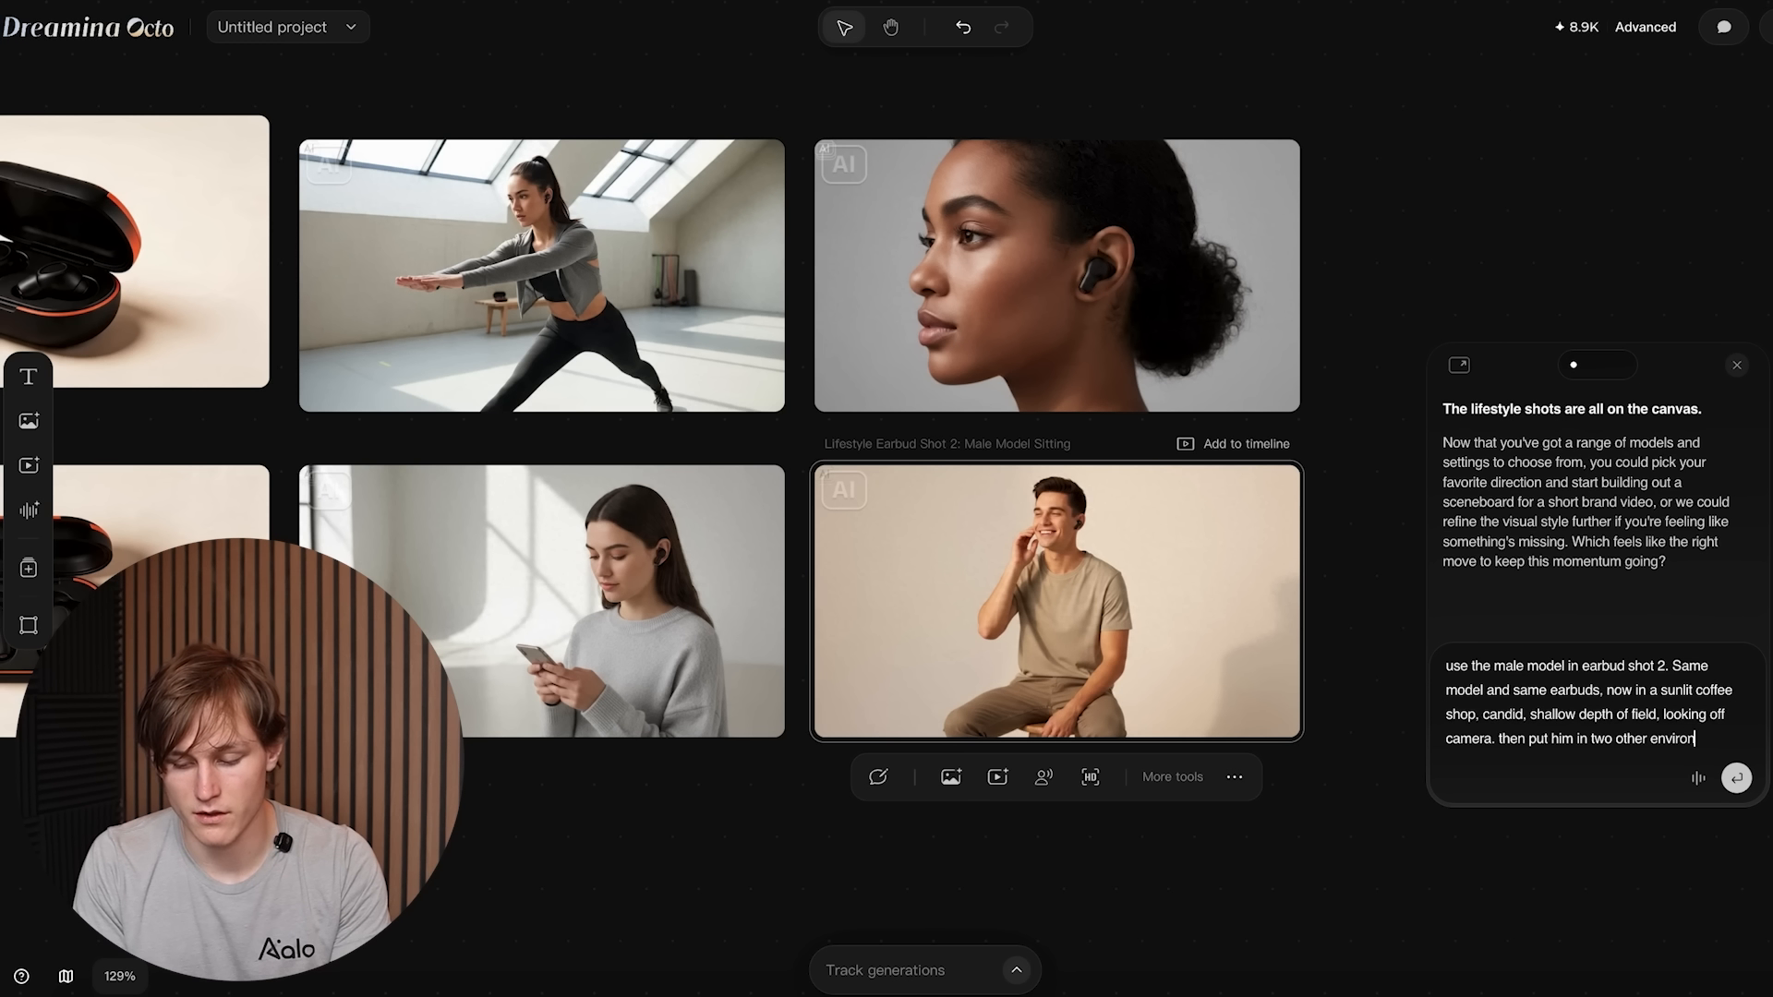
{"action": "type", "text": "then put him in two other environments also with the earbuds."}
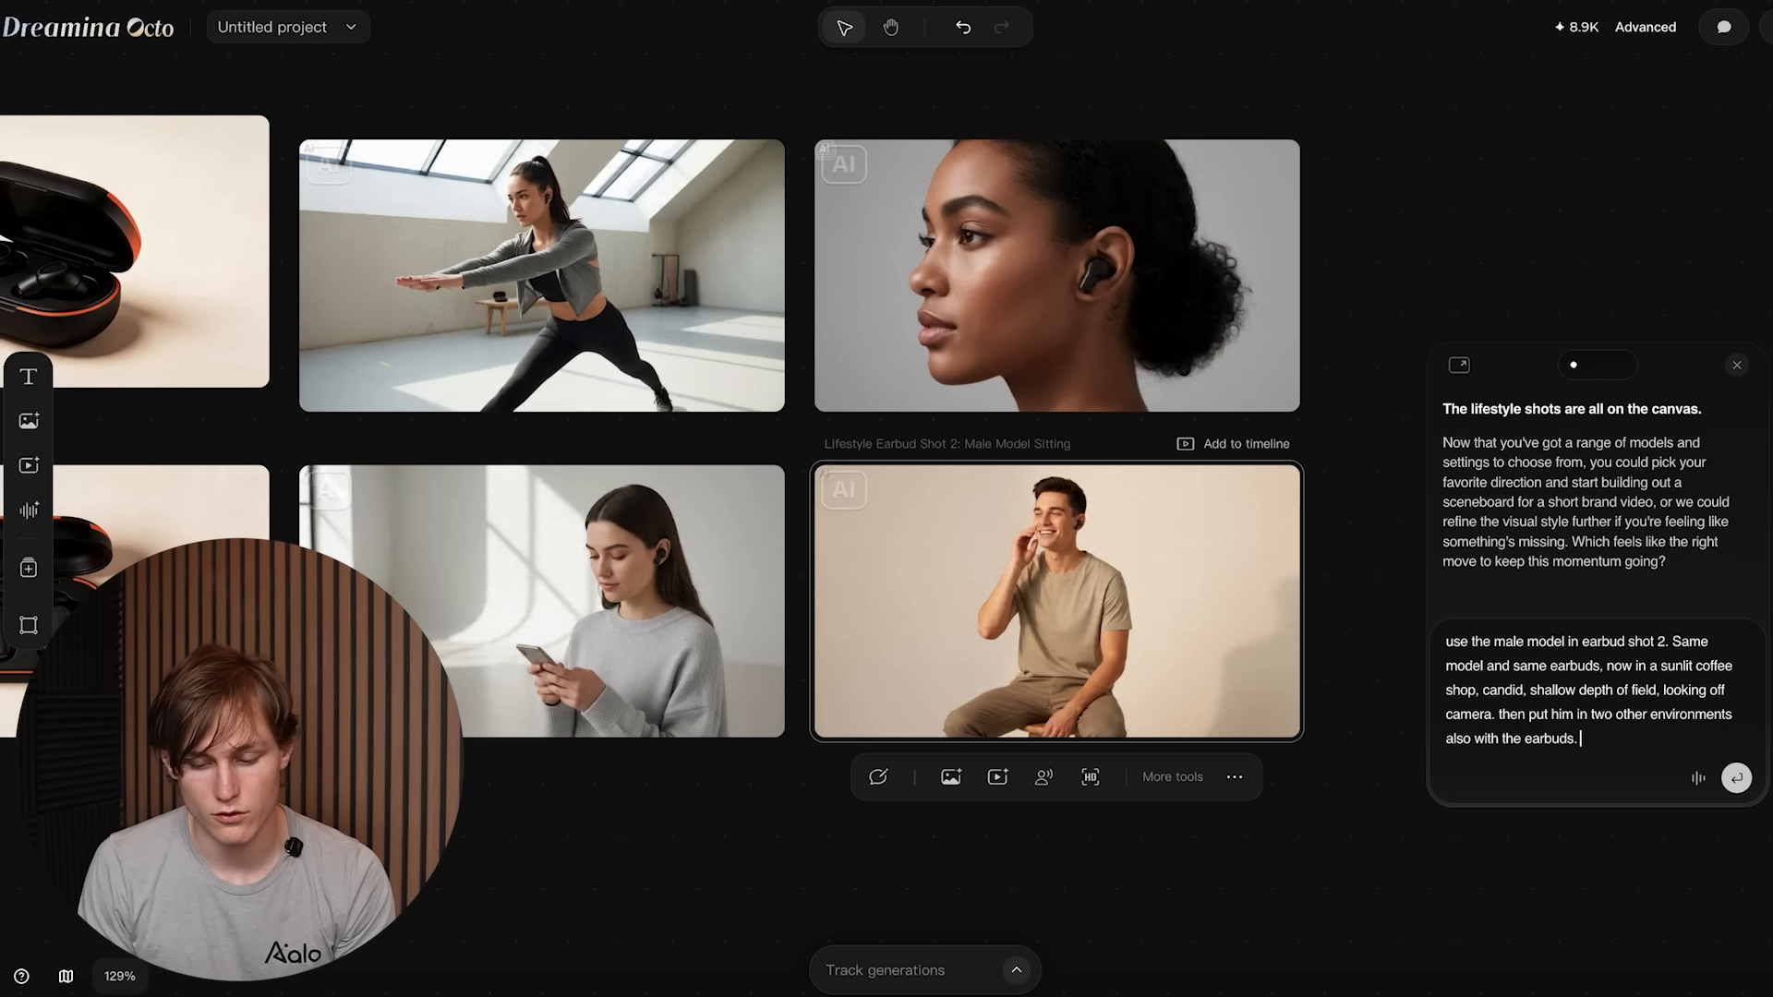
{"action": "scroll", "coordinate": [1081, 612], "scroll_direction": "up", "scroll_amount": 8}
{"action": "scroll", "coordinate": [874, 471], "scroll_direction": "down", "scroll_amount": 3}
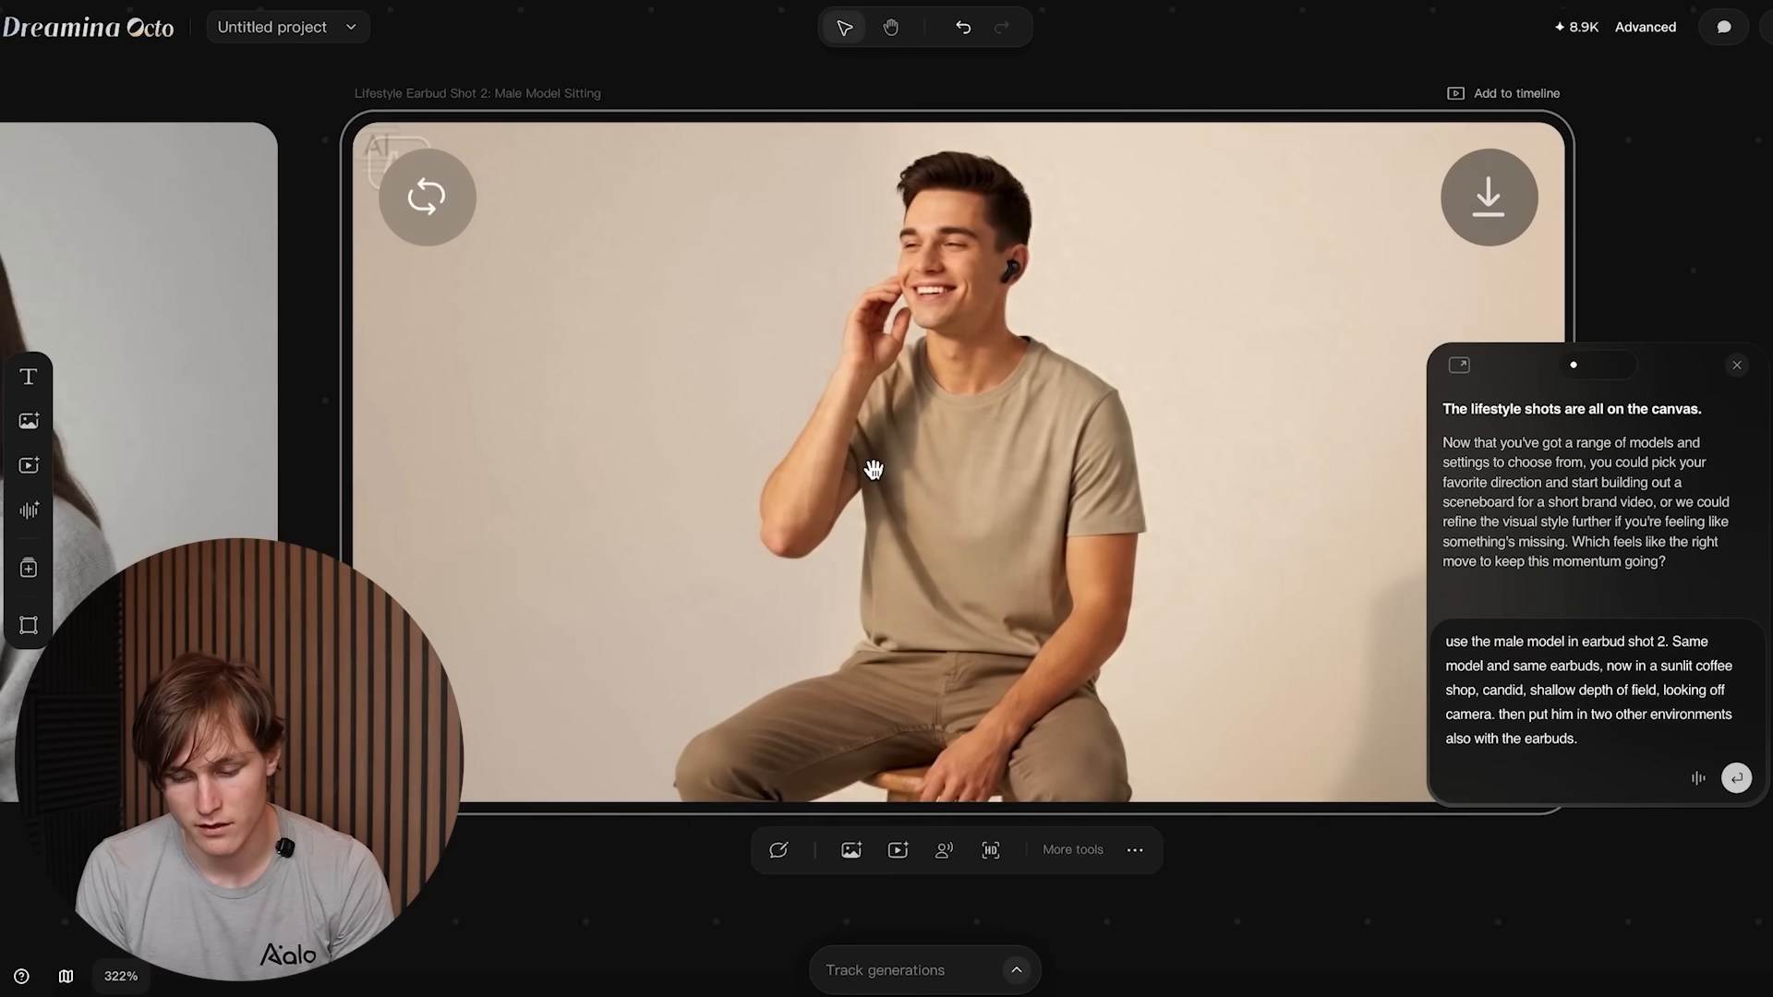
Step: Submit the prompt placing the male model with the earbuds in a sunlit coffee shop and two other environments
{"action": "scroll", "coordinate": [875, 471], "scroll_direction": "right", "scroll_amount": 1}
{"action": "scroll", "coordinate": [873, 471], "scroll_direction": "down", "scroll_amount": 2}
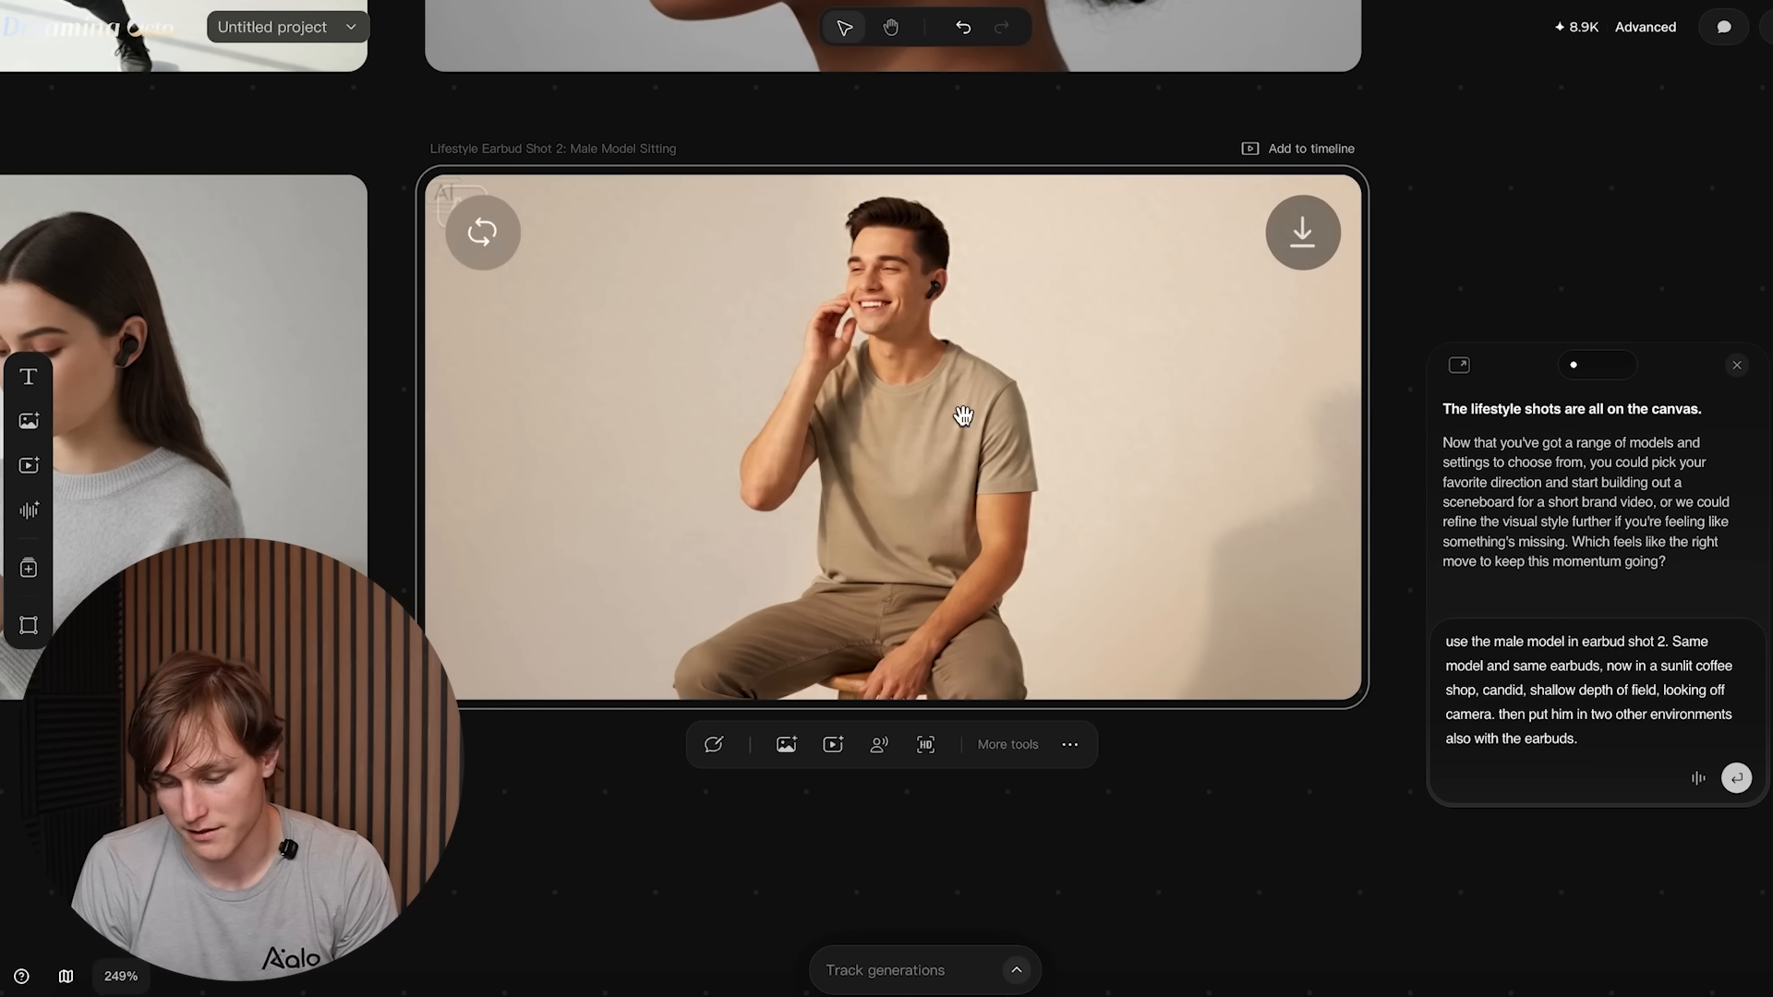
{"action": "scroll", "coordinate": [970, 414], "scroll_direction": "down", "scroll_amount": 1}
{"action": "left_click", "coordinate": [1736, 779]}
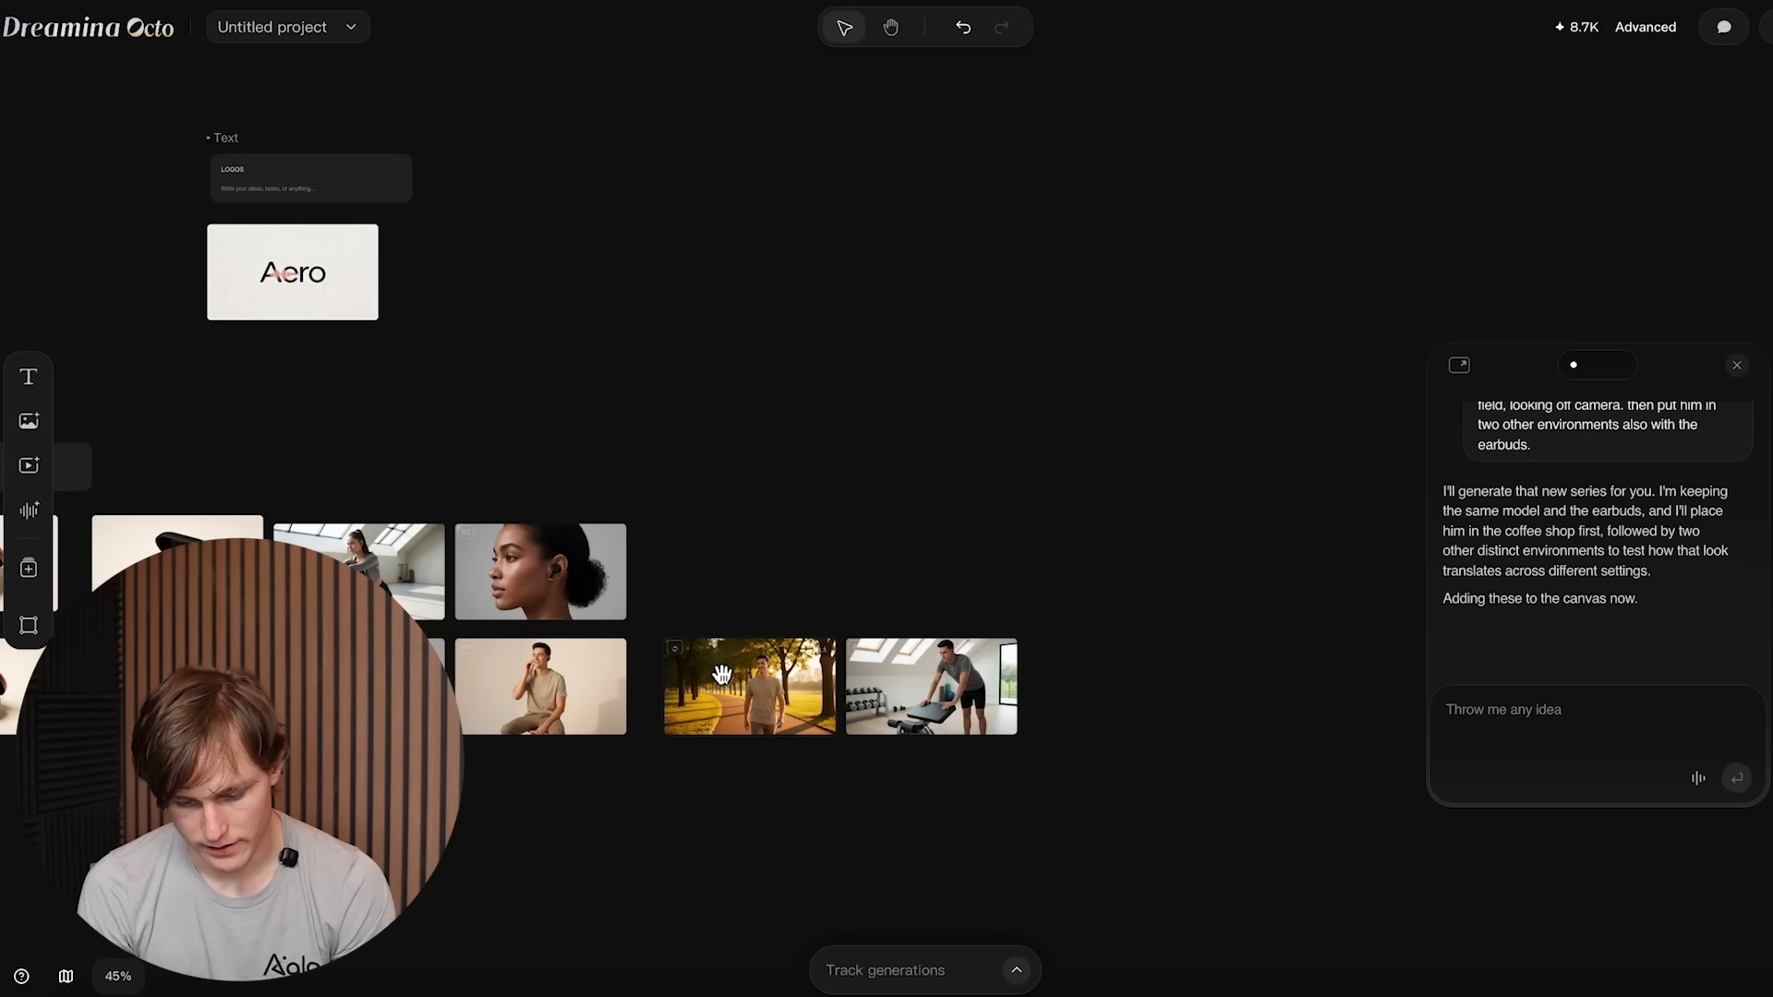
Step: Move the new park and gym shots of the male model together slightly closer to the lifestyle grid
{"action": "scroll", "coordinate": [721, 675], "scroll_direction": "up", "scroll_amount": 5}
{"action": "scroll", "coordinate": [957, 519], "scroll_direction": "right", "scroll_amount": 5}
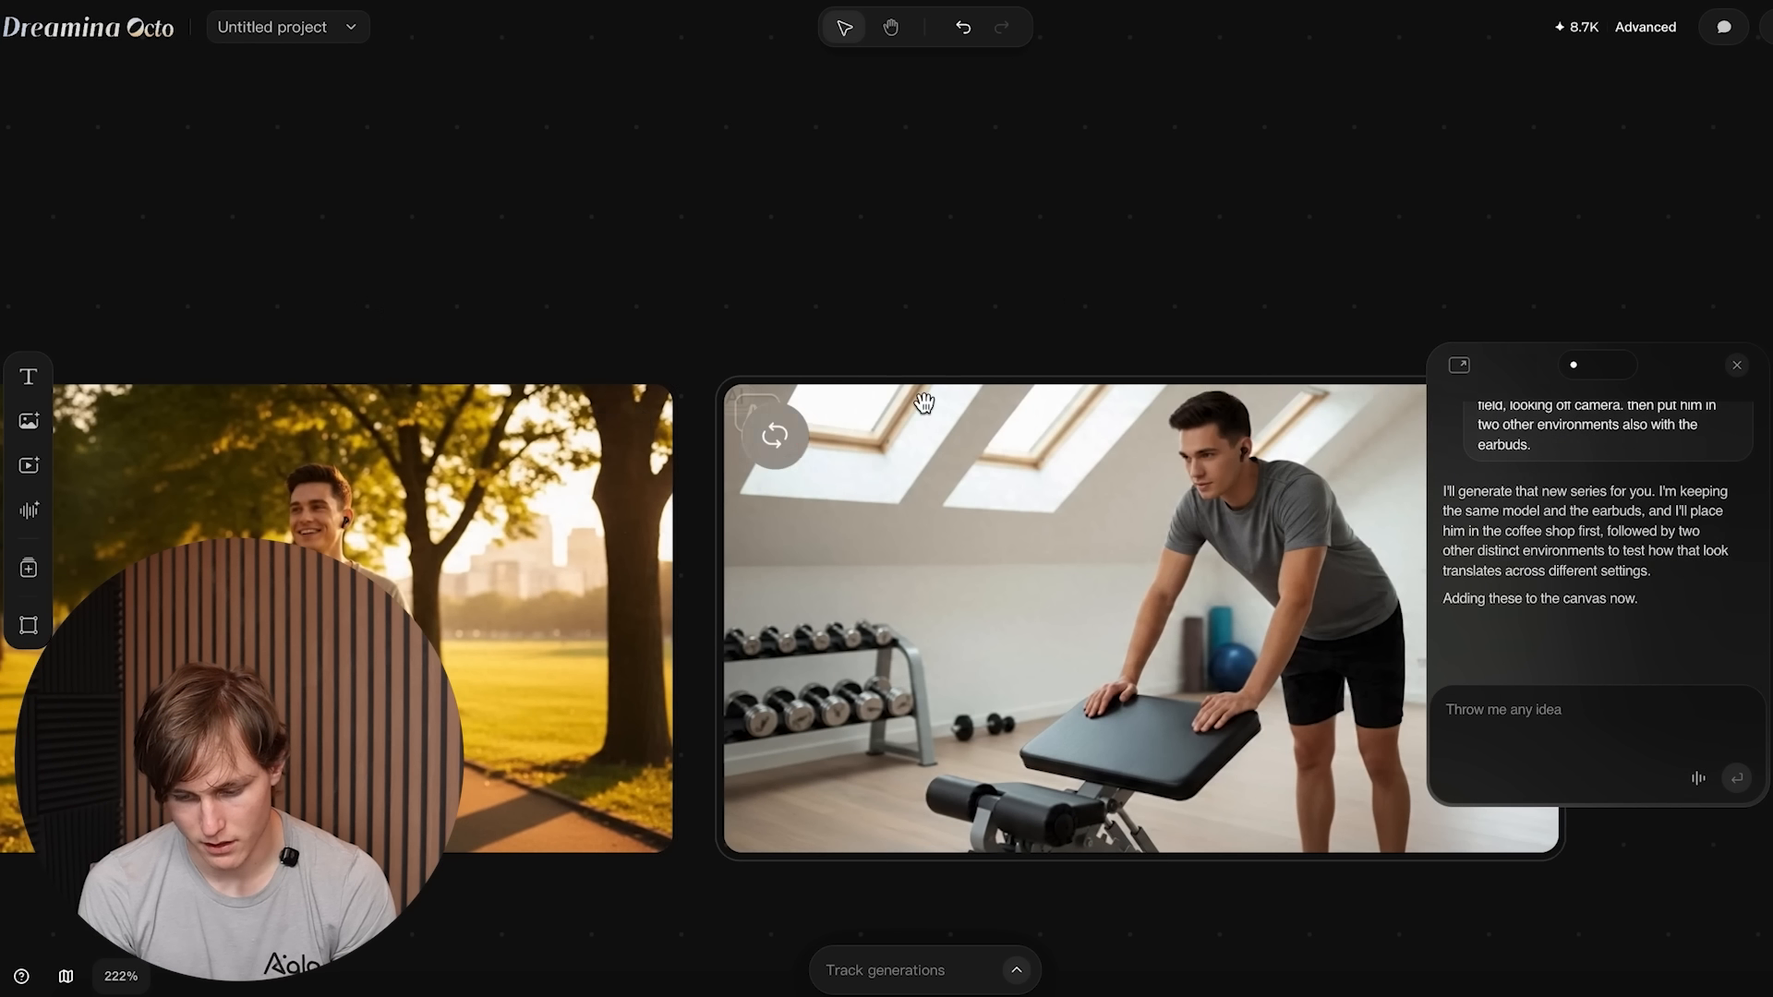
{"action": "scroll", "coordinate": [1033, 490], "scroll_direction": "down", "scroll_amount": 3}
{"action": "scroll", "coordinate": [1156, 756], "scroll_direction": "left", "scroll_amount": 3}
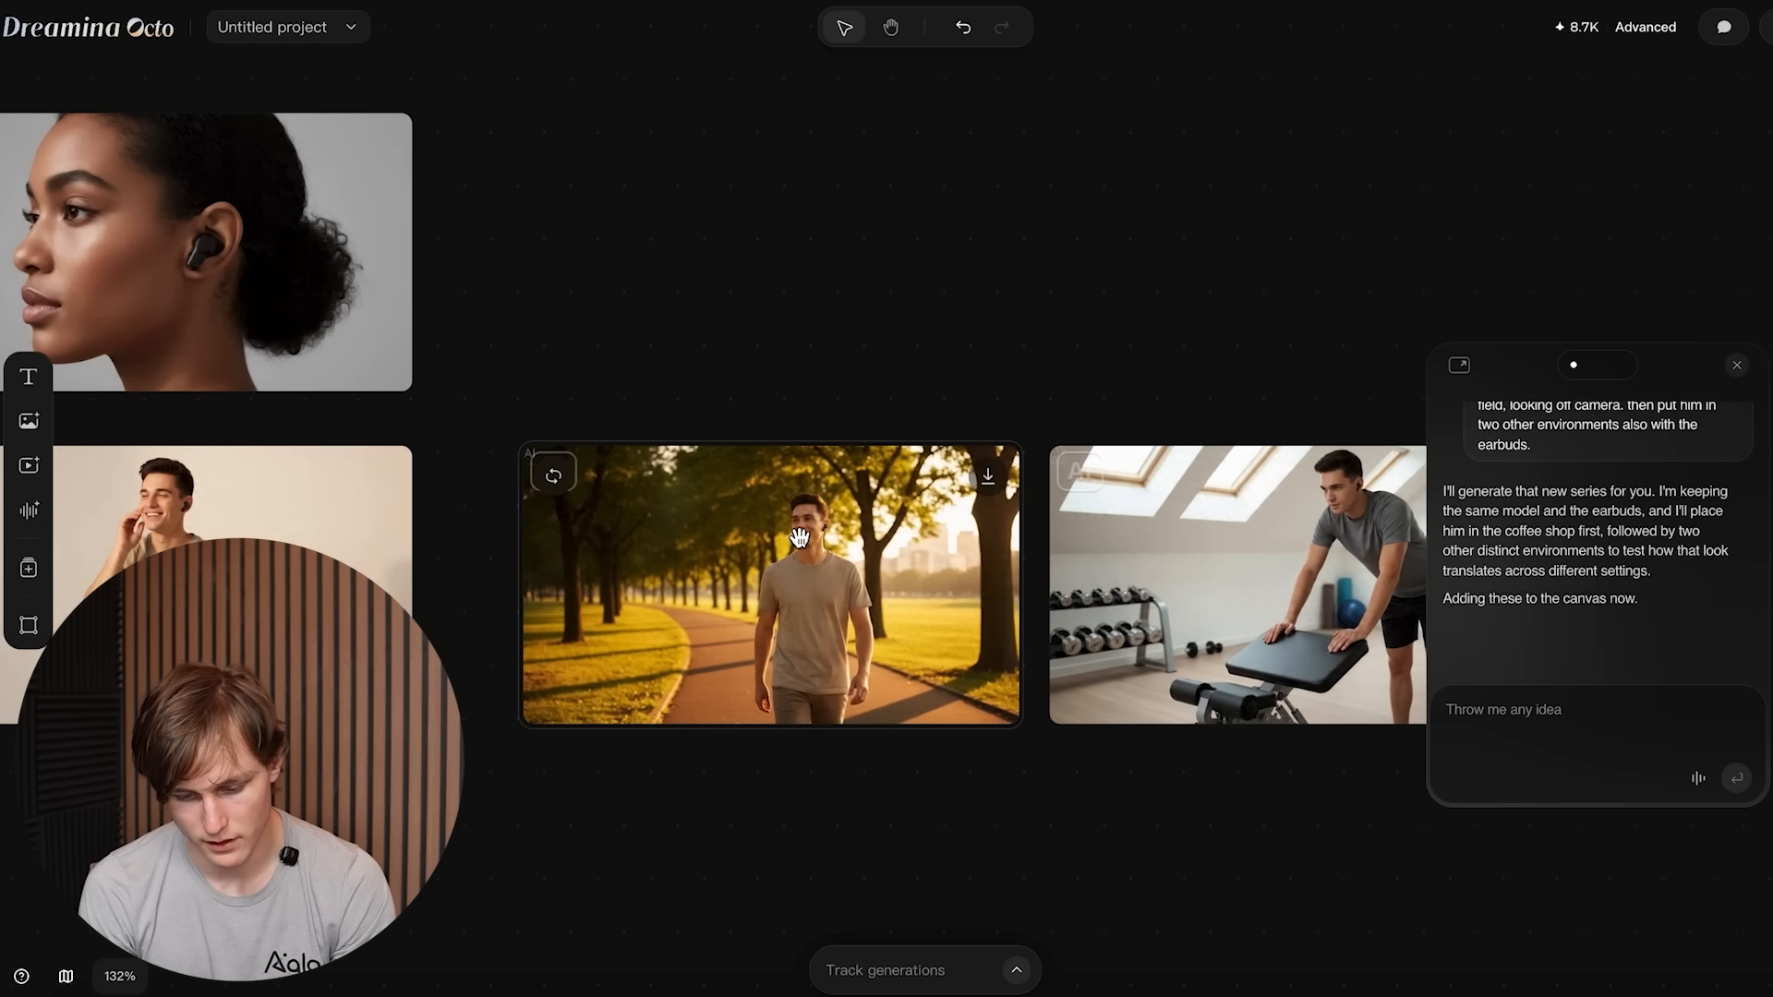
{"action": "scroll", "coordinate": [800, 539], "scroll_direction": "down", "scroll_amount": 4}
{"action": "scroll", "coordinate": [800, 538], "scroll_direction": "left", "scroll_amount": 5}
{"action": "scroll", "coordinate": [878, 439], "scroll_direction": "right", "scroll_amount": 5}
{"action": "left_click_drag", "start_coordinate": [840, 384], "coordinate": [978, 540]}
{"action": "left_click_drag", "start_coordinate": [786, 539], "coordinate": [769, 539]}
{"action": "left_click", "coordinate": [1294, 495]}
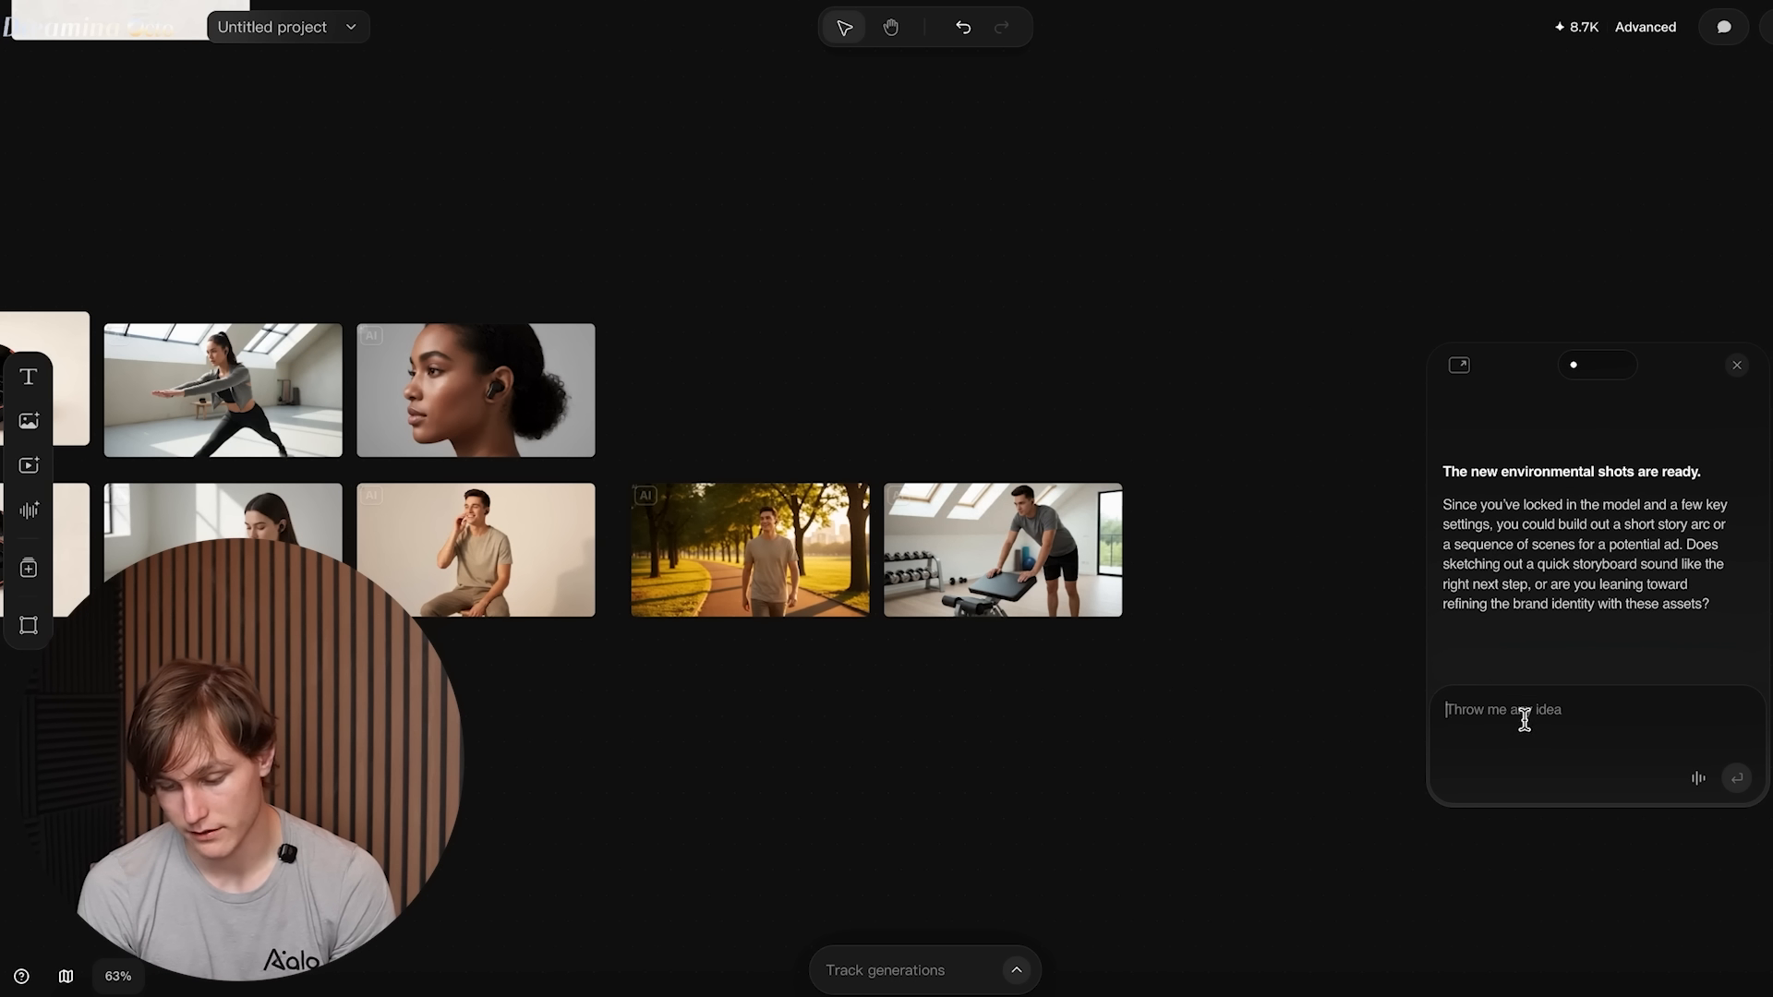
Step: Request four new poses of this exact model and earbuds on a white background, consistent face and product, with "Photography studio vibes."
{"action": "type", "text": "Keep this exact model and these exact earbuds, generate four new poses, white background, consistent face and product."}
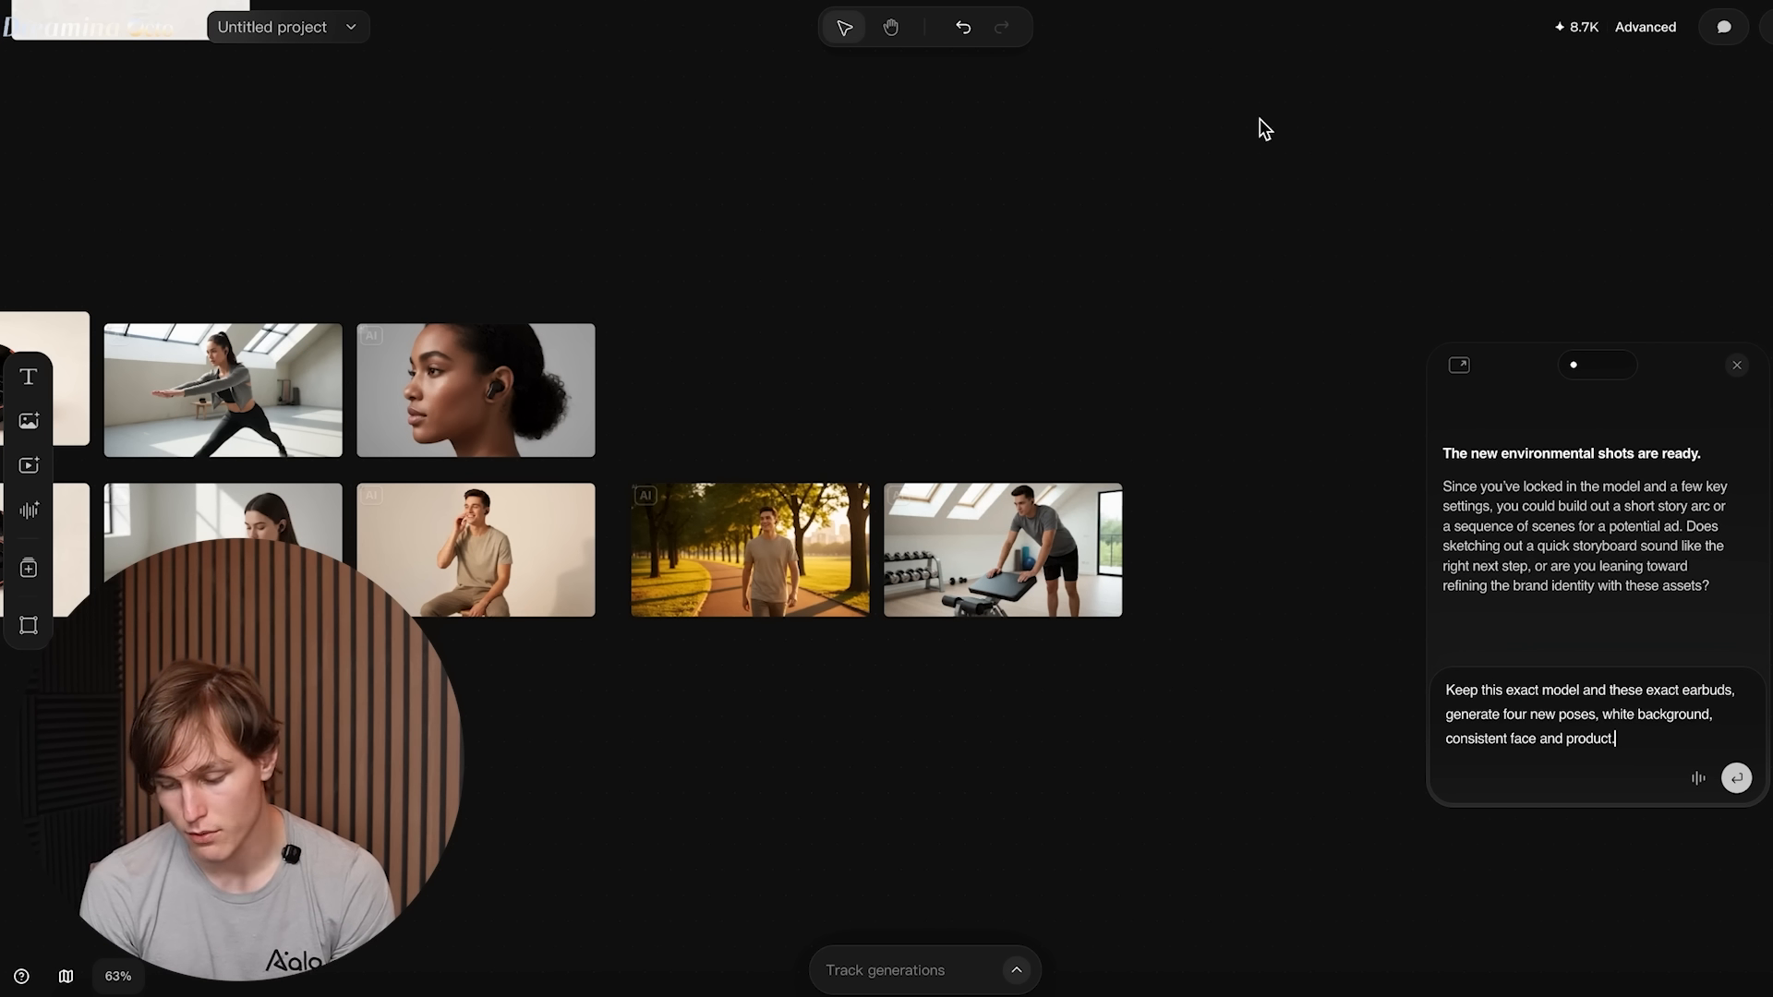
{"action": "scroll", "coordinate": [973, 667], "scroll_direction": "left", "scroll_amount": 2}
{"action": "scroll", "coordinate": [973, 667], "scroll_direction": "down", "scroll_amount": 1}
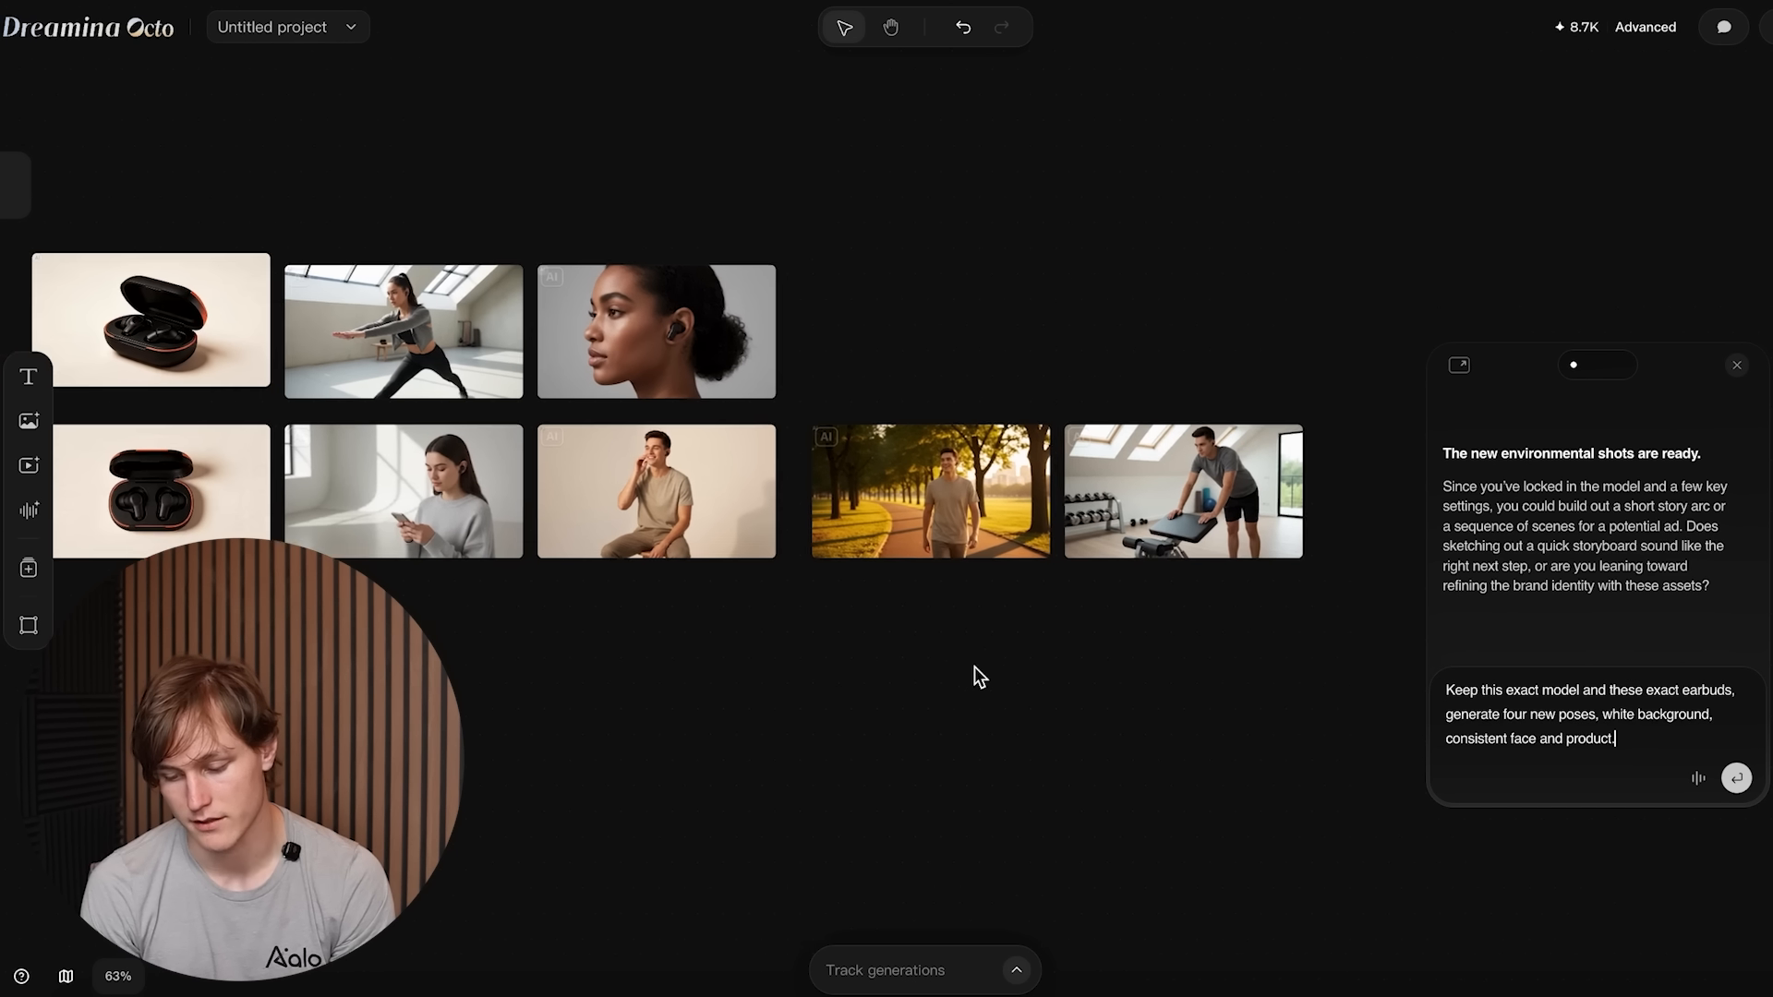
{"action": "key", "text": "Return"}
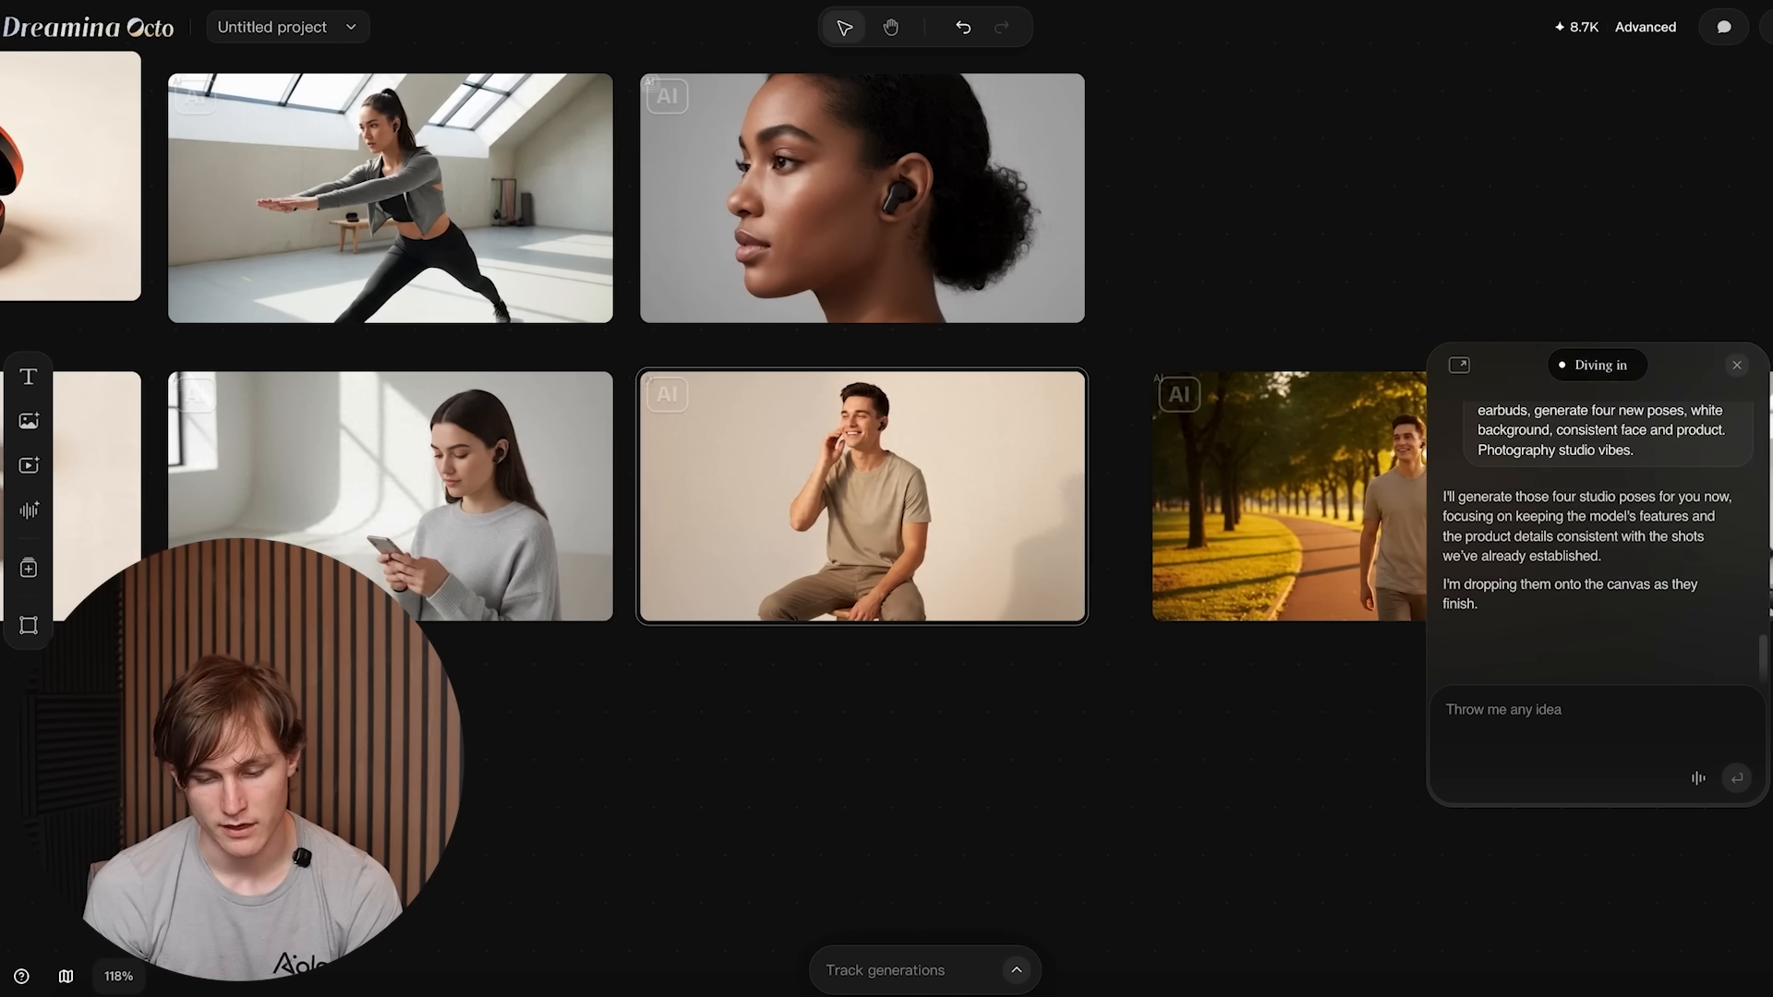
{"action": "left_click_drag", "start_coordinate": [554, 817], "coordinate": [753, 379]}
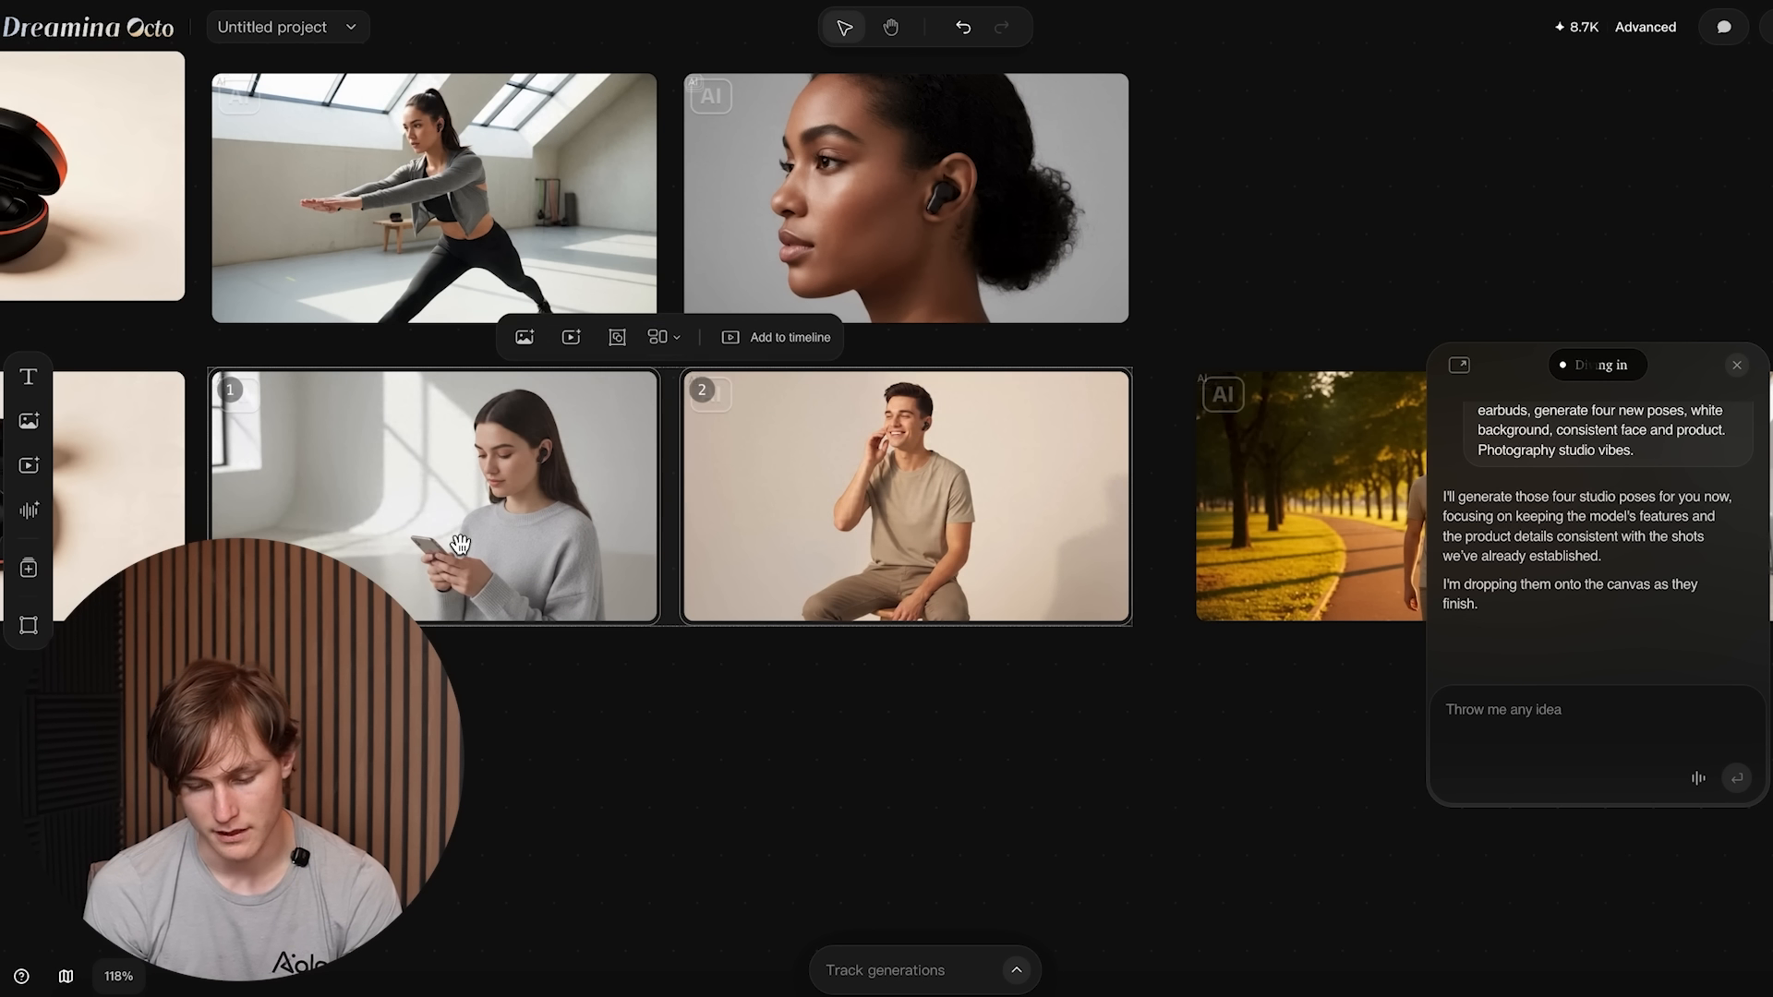
{"action": "left_click", "coordinate": [547, 690]}
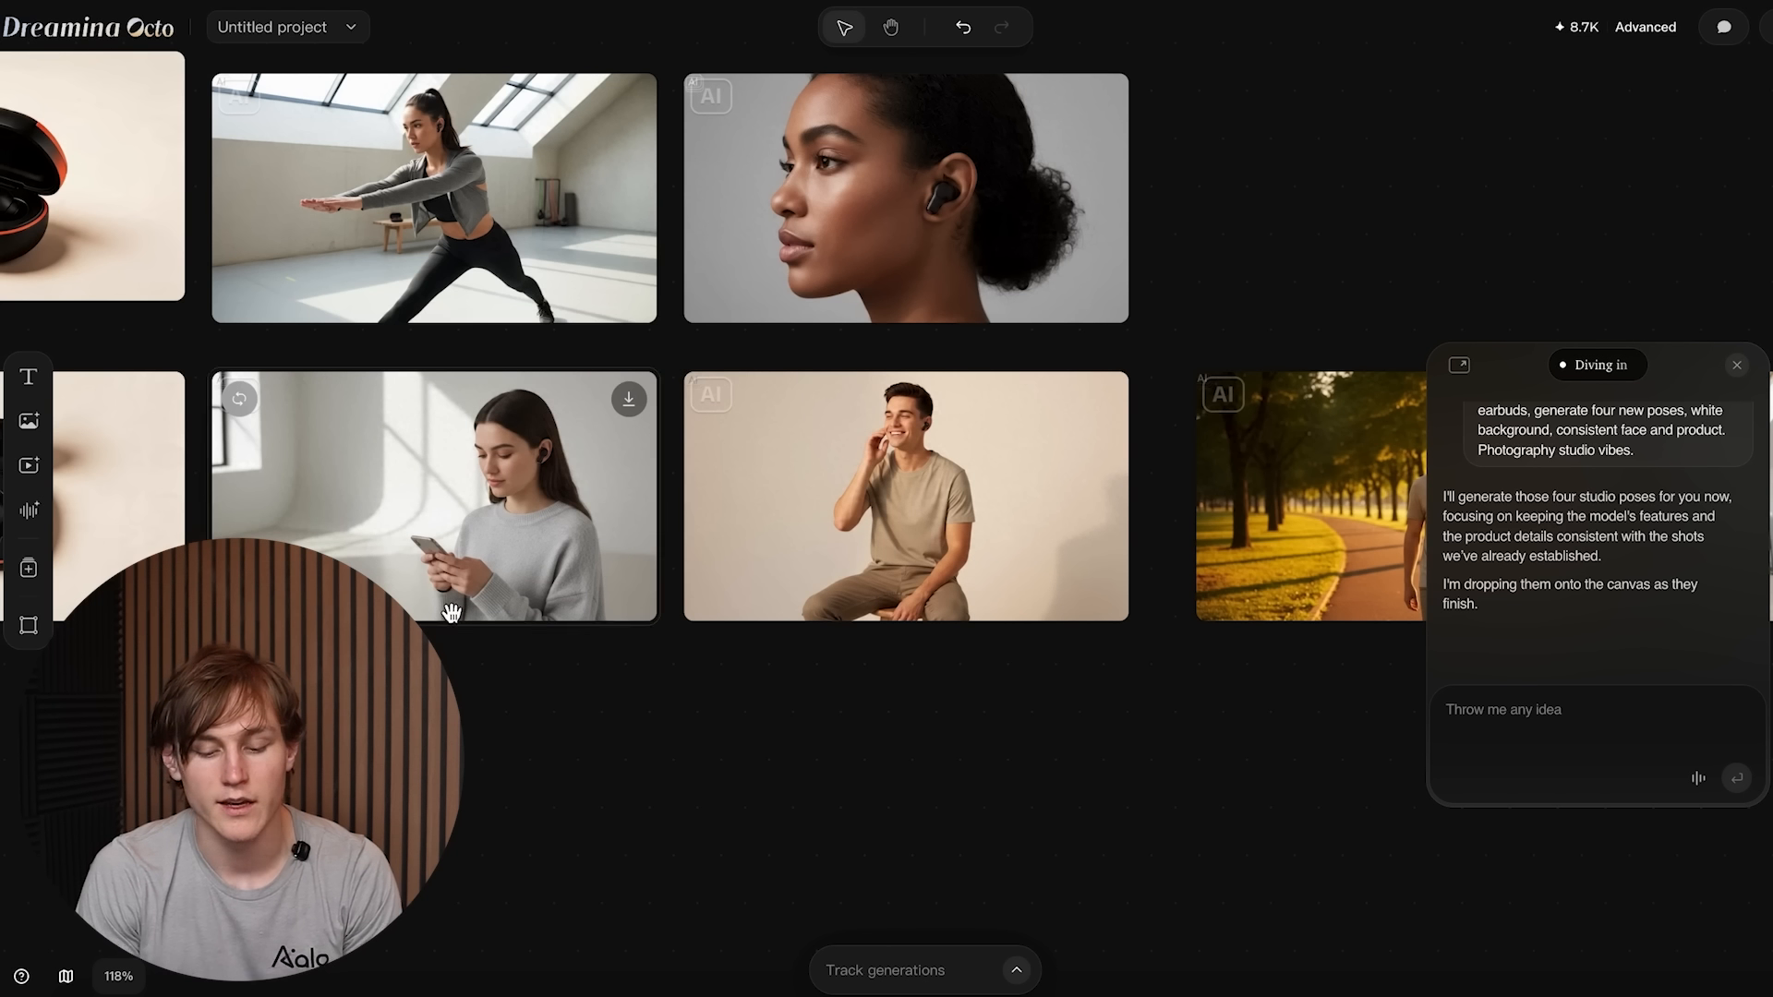
{"action": "left_click", "coordinate": [554, 418]}
Step: Move the walking and portrait studio shots of the male model into a new row beneath his other studio poses
{"action": "scroll", "coordinate": [757, 794], "scroll_direction": "down", "scroll_amount": 10}
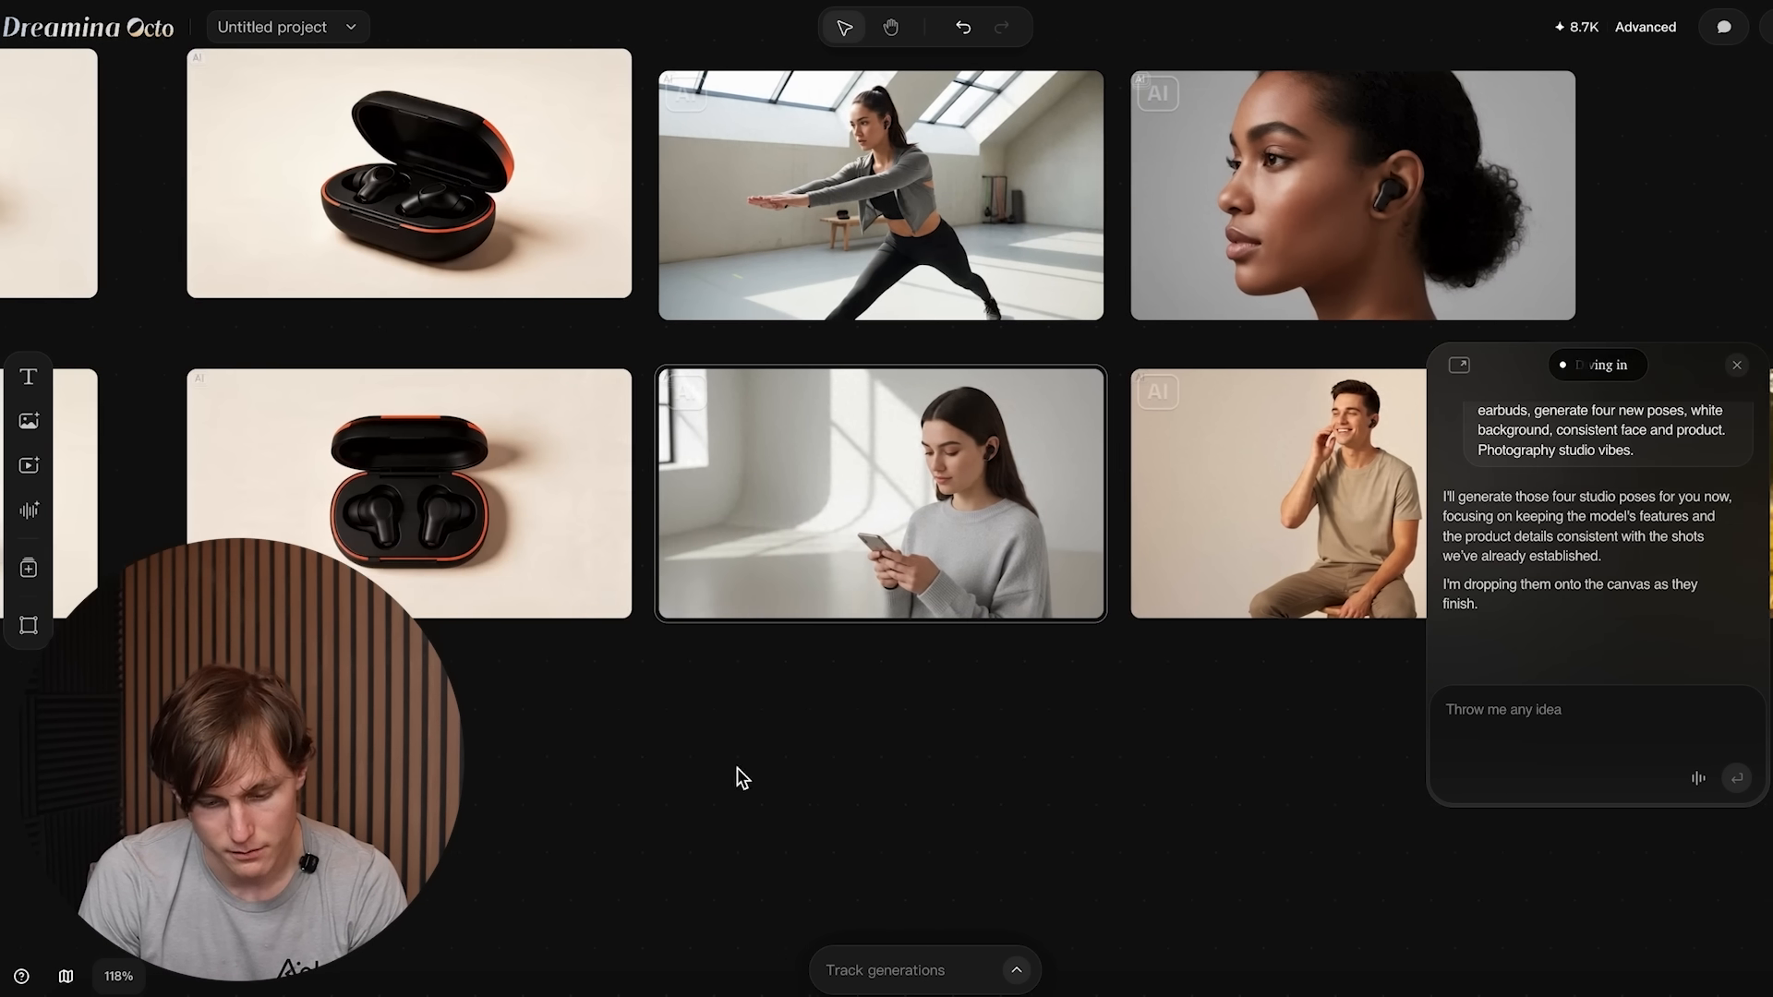
{"action": "left_click_drag", "start_coordinate": [1044, 413], "coordinate": [1283, 620]}
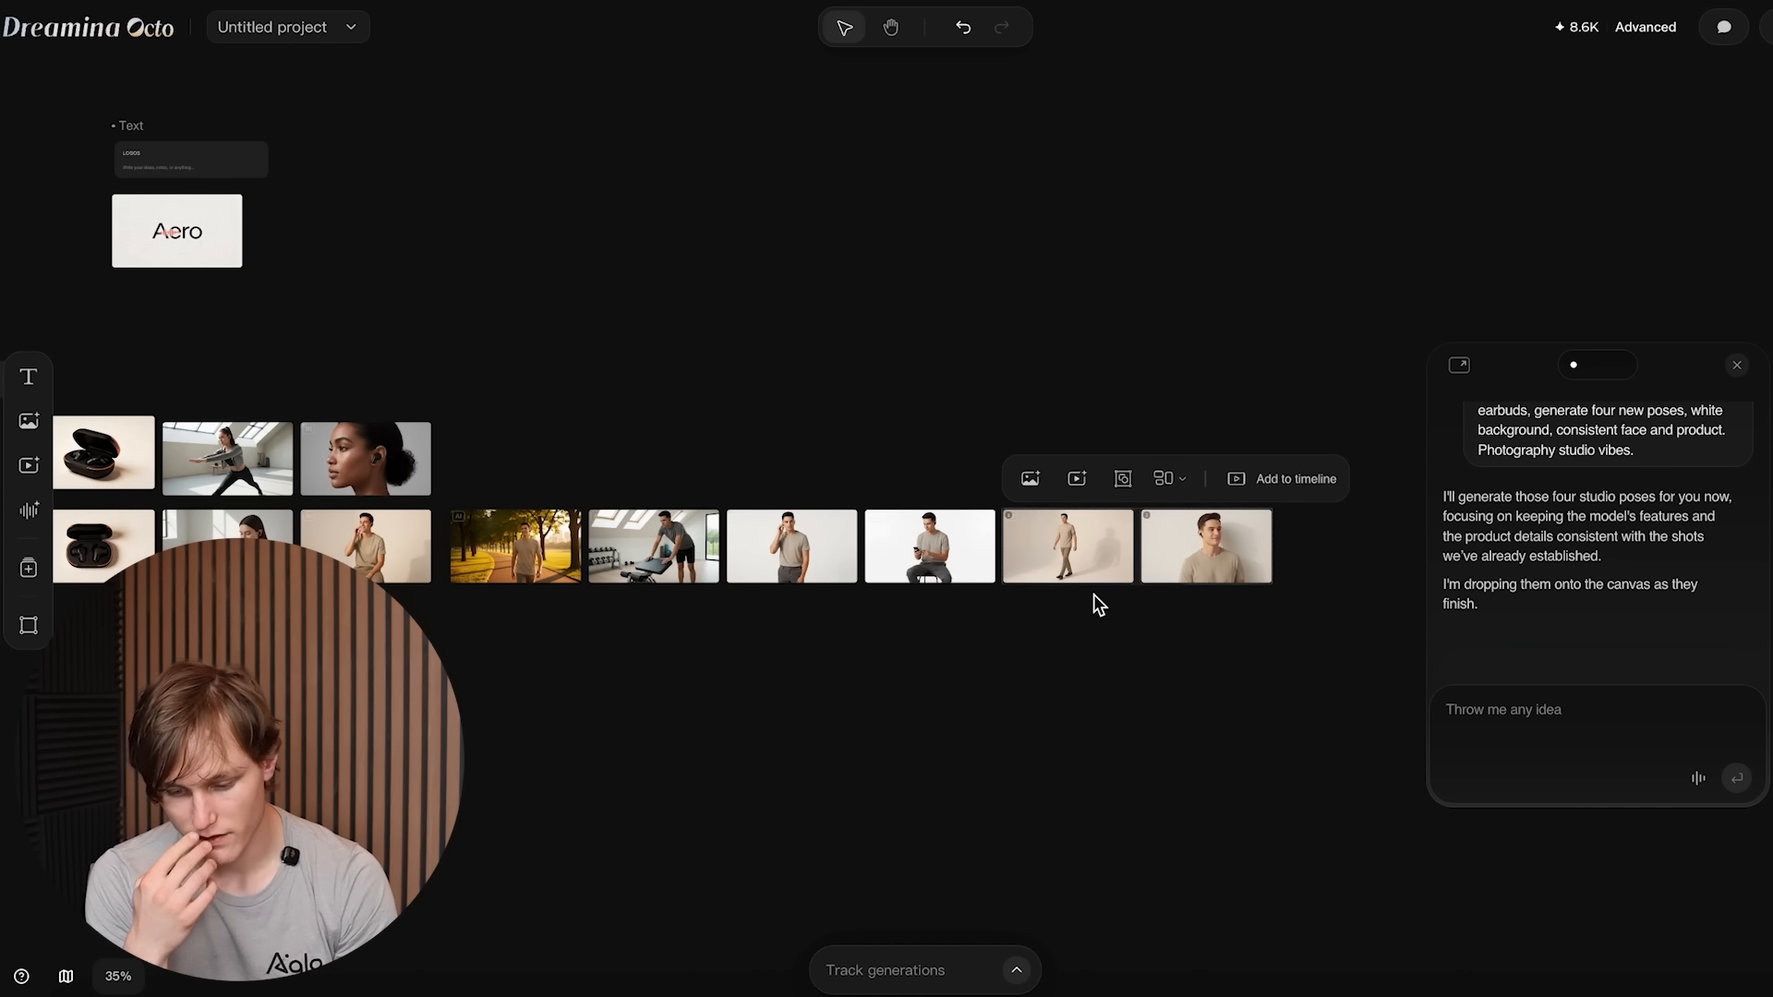
{"action": "left_click", "coordinate": [1078, 594]}
{"action": "left_click_drag", "start_coordinate": [1030, 453], "coordinate": [1215, 598]}
{"action": "left_click_drag", "start_coordinate": [1068, 564], "coordinate": [788, 654]}
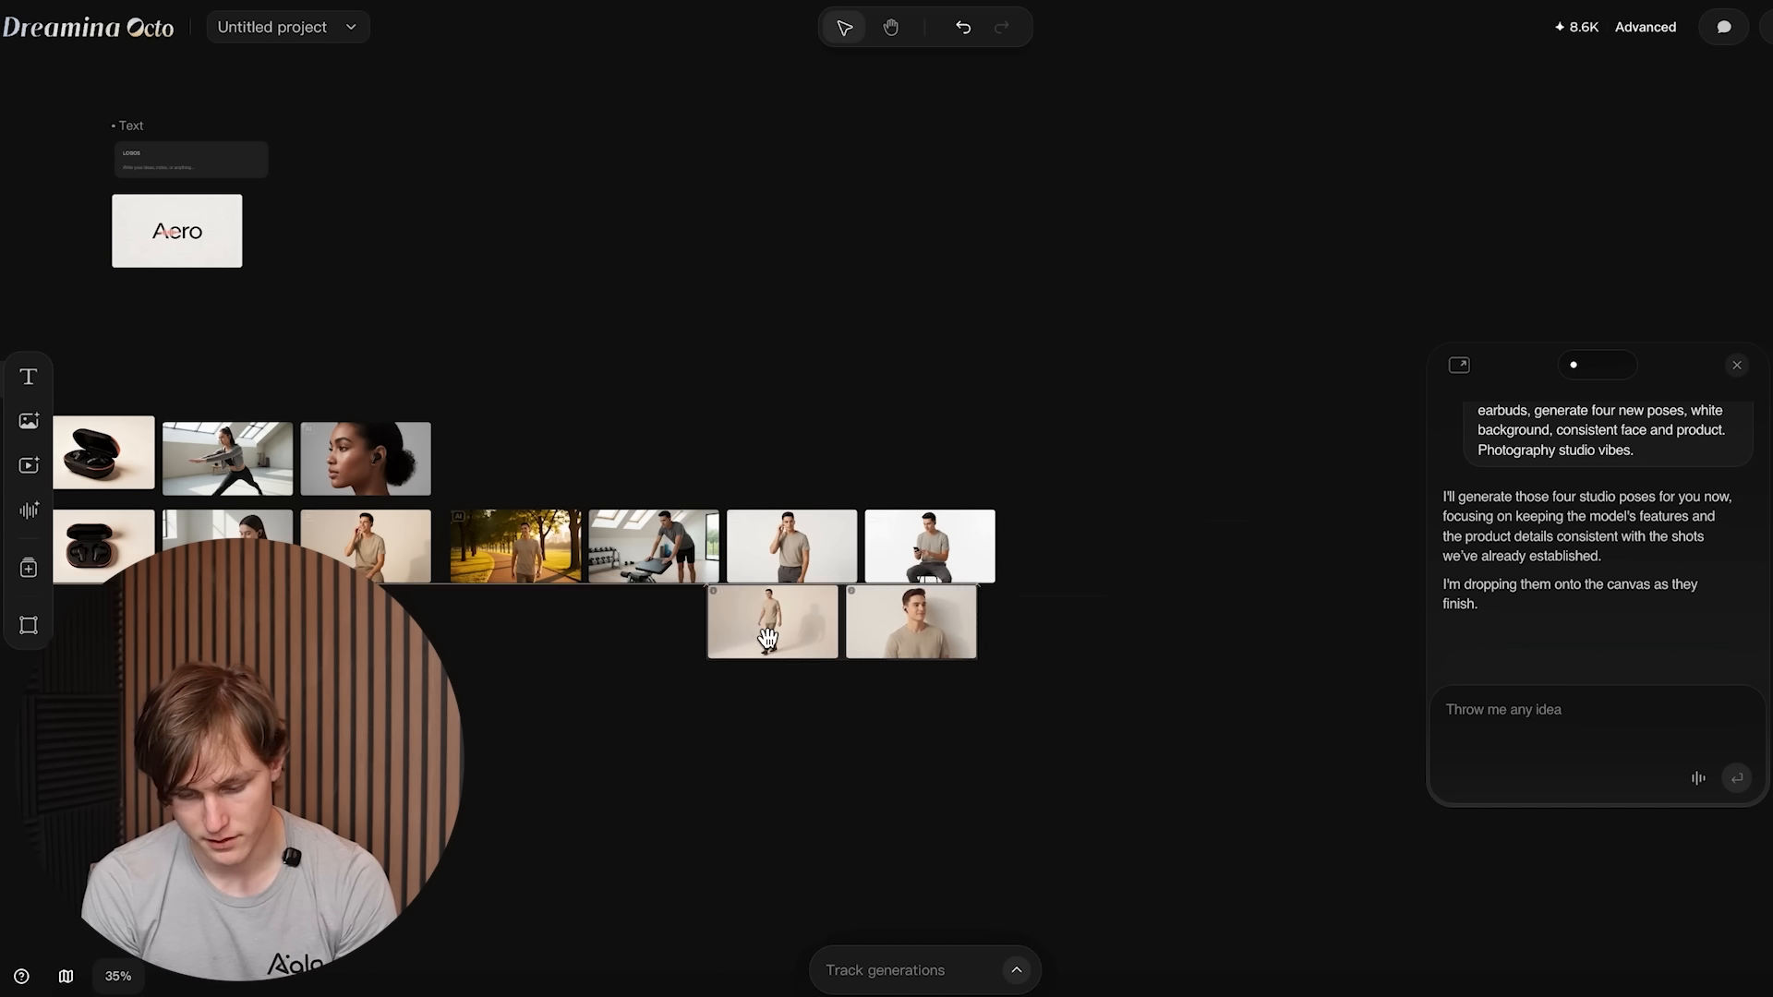
Step: Request a similar portfolio for the lifestyle earbud shot 5 model: TEN new poses, exact same earbuds, white background, consistent face and product
{"action": "scroll", "coordinate": [812, 605], "scroll_direction": "up", "scroll_amount": 10}
{"action": "left_click", "coordinate": [1508, 716]}
{"action": "scroll", "coordinate": [766, 690], "scroll_direction": "left", "scroll_amount": 10}
{"action": "scroll", "coordinate": [705, 690], "scroll_direction": "left", "scroll_amount": 15}
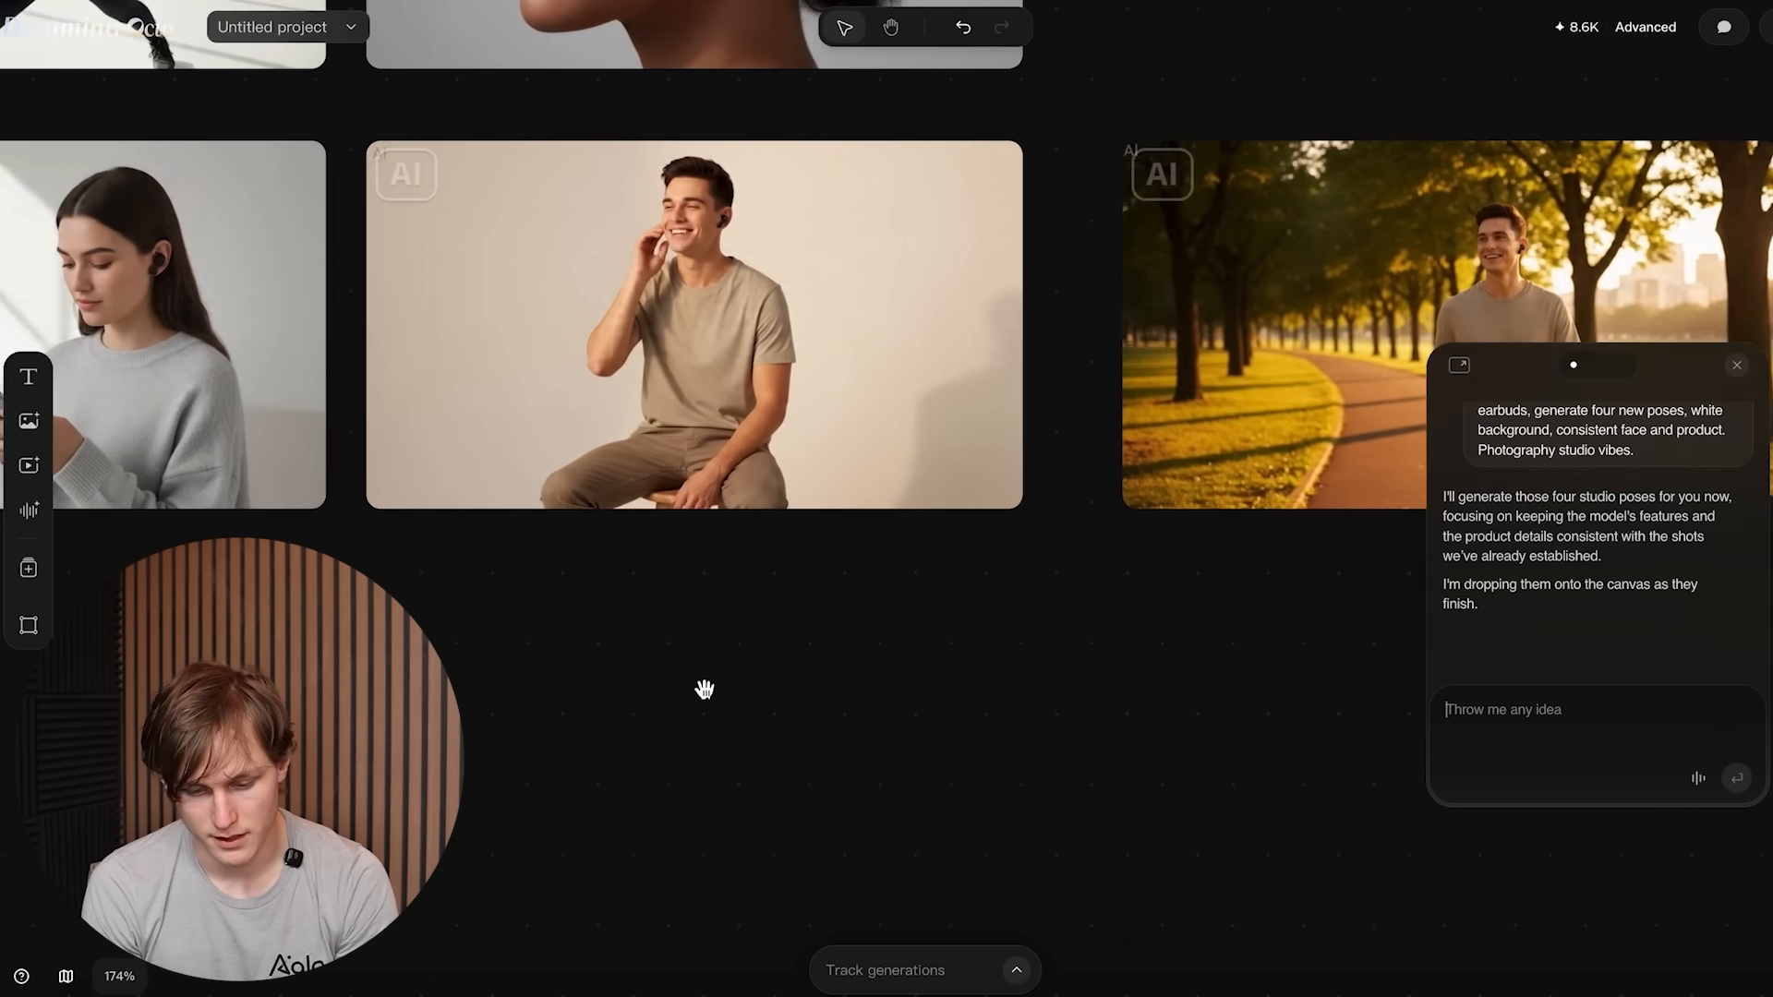
{"action": "scroll", "coordinate": [706, 692], "scroll_direction": "down", "scroll_amount": 4}
{"action": "scroll", "coordinate": [386, 489], "scroll_direction": "up", "scroll_amount": 5}
{"action": "scroll", "coordinate": [386, 489], "scroll_direction": "up", "scroll_amount": 3}
{"action": "left_click", "coordinate": [646, 422]}
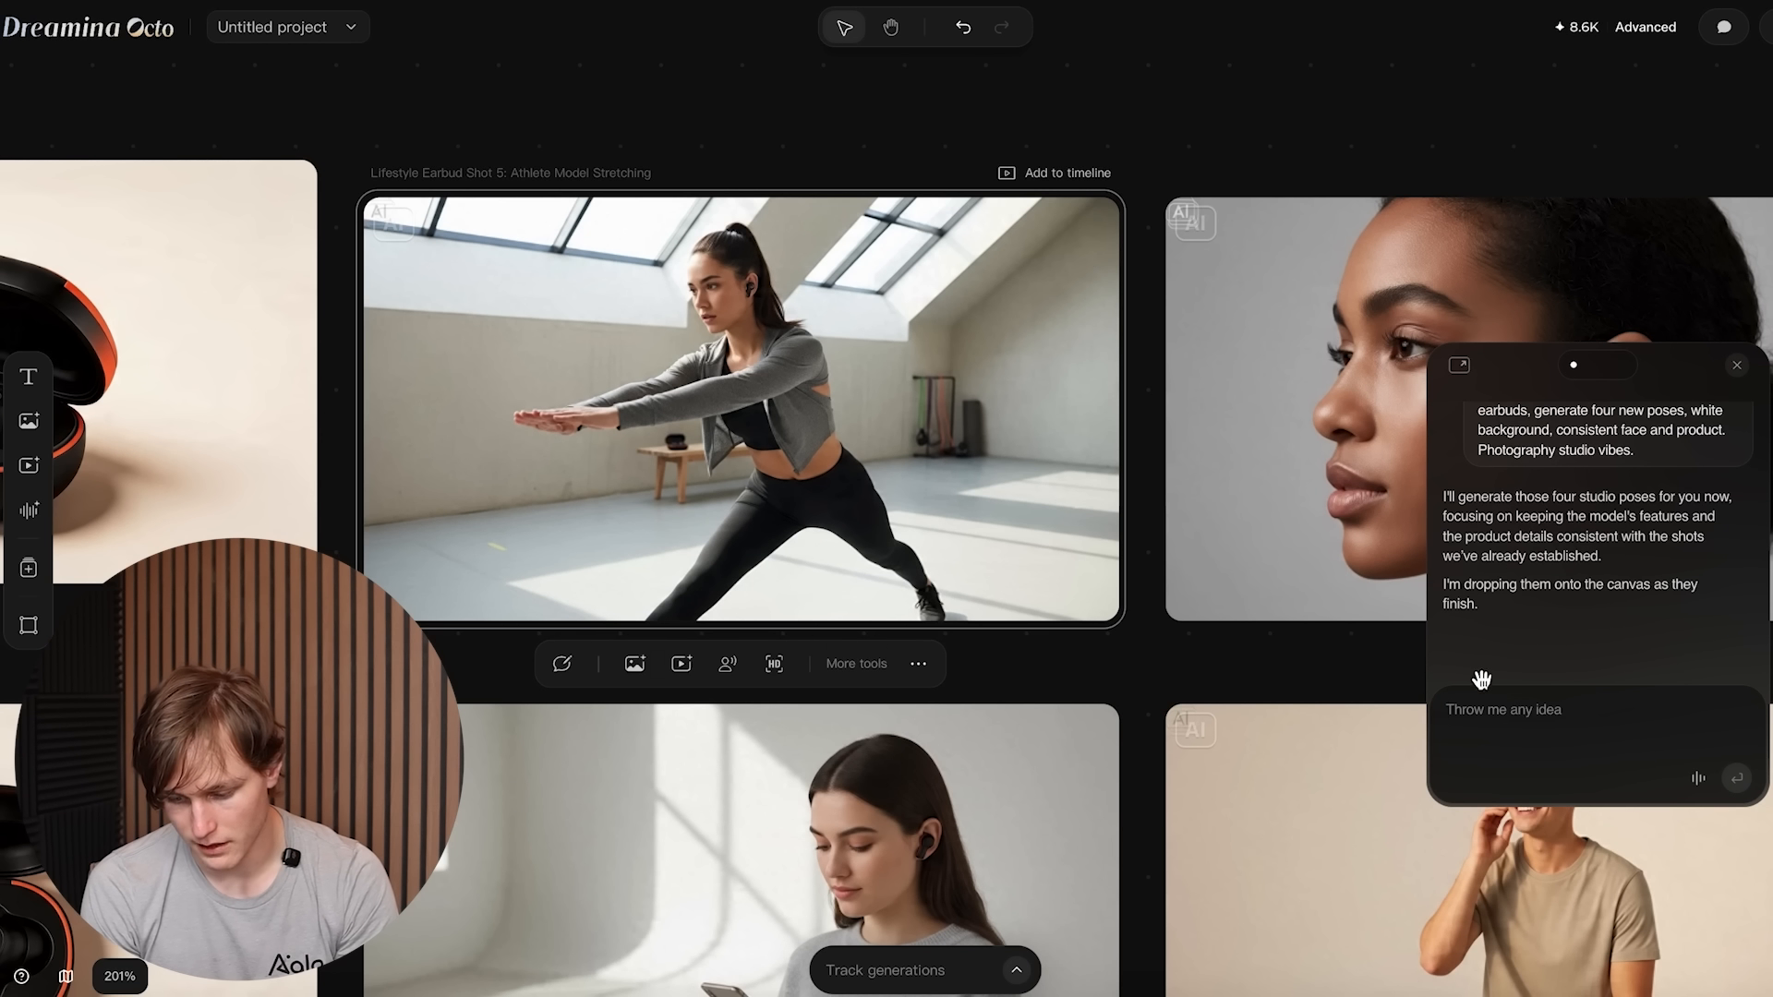
{"action": "left_click", "coordinate": [1483, 684]}
{"action": "type", "text": "Keep this exact model and these exact earbuds, generate four new poses, white background, consistent face and product."}
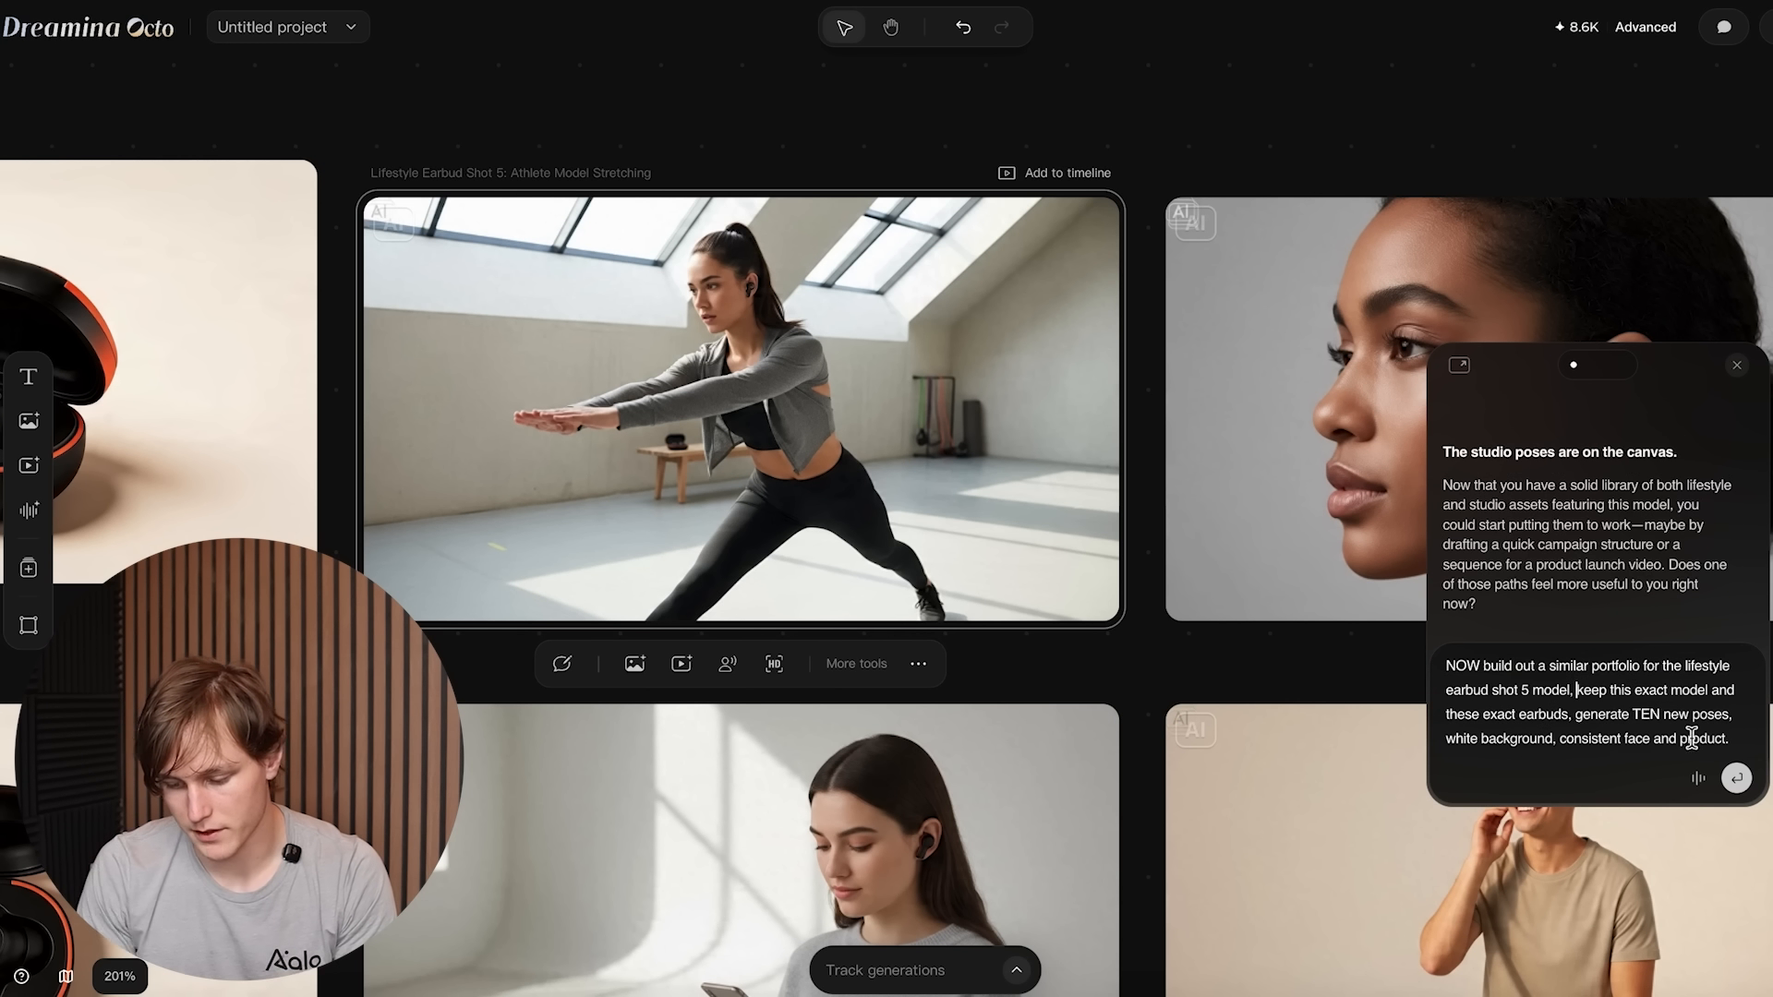
{"action": "left_click", "coordinate": [1736, 784]}
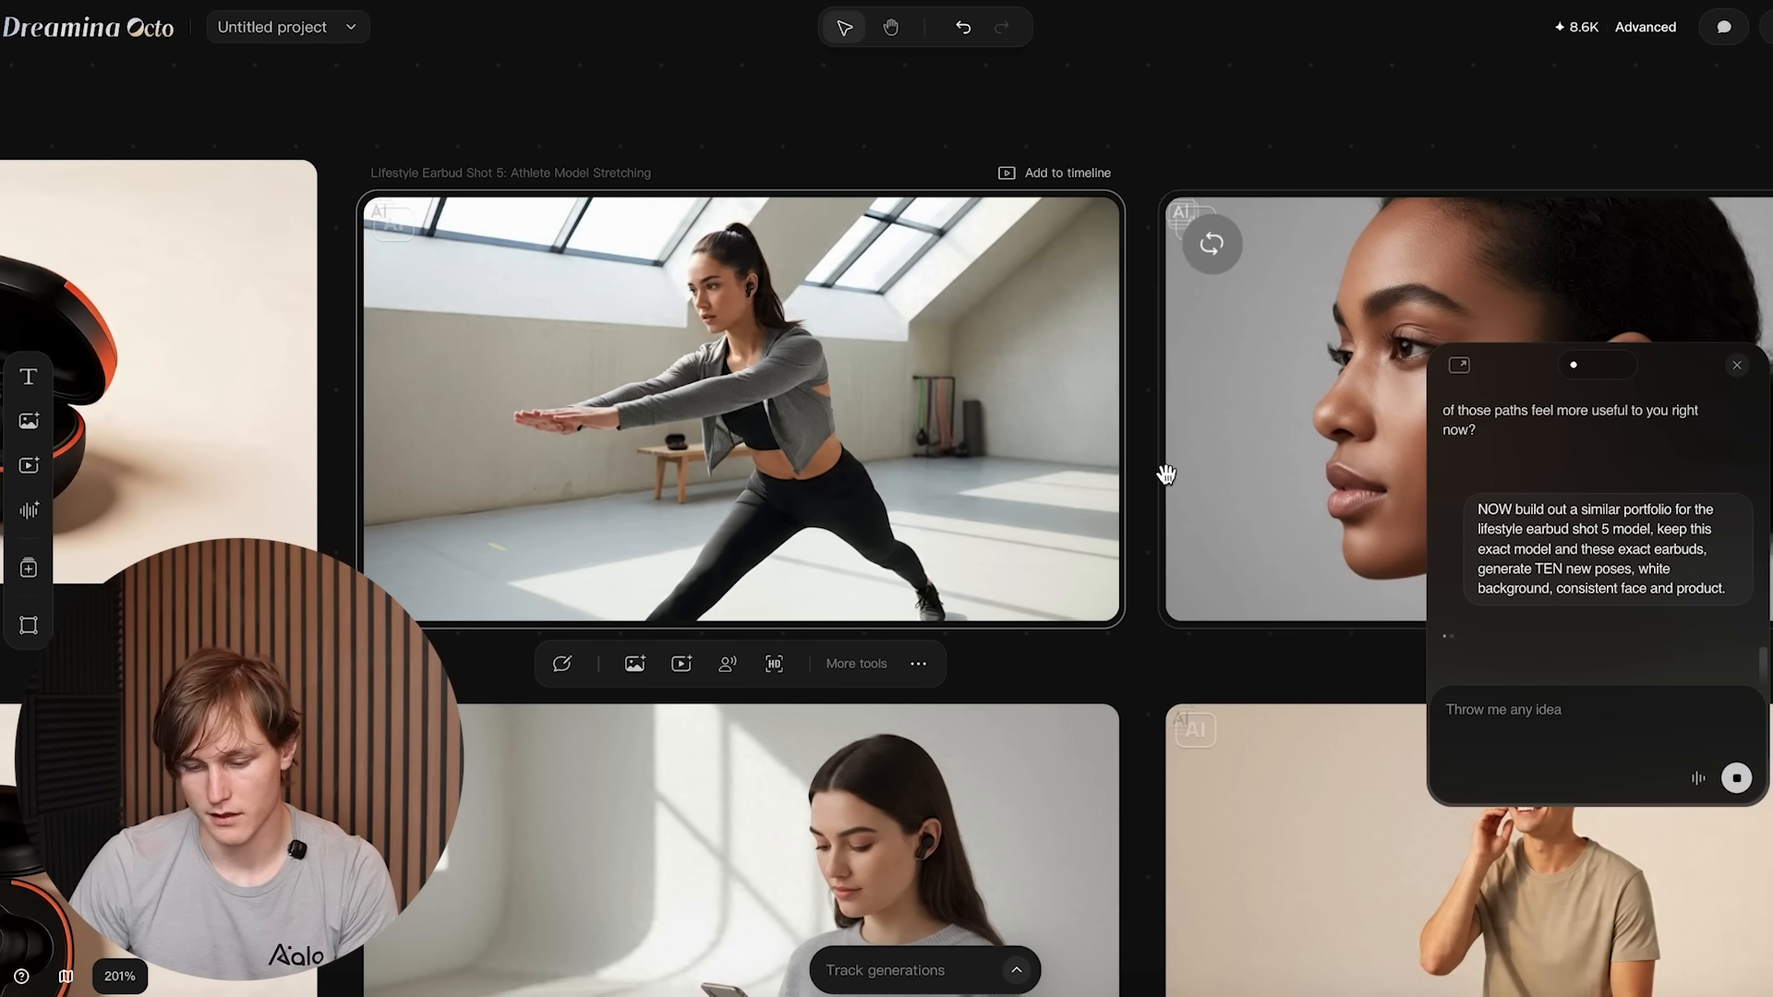
Step: Stack the athlete poses in two rows above the male model shots and move all model shots away from the product images
{"action": "scroll", "coordinate": [894, 482], "scroll_direction": "down", "scroll_amount": 10}
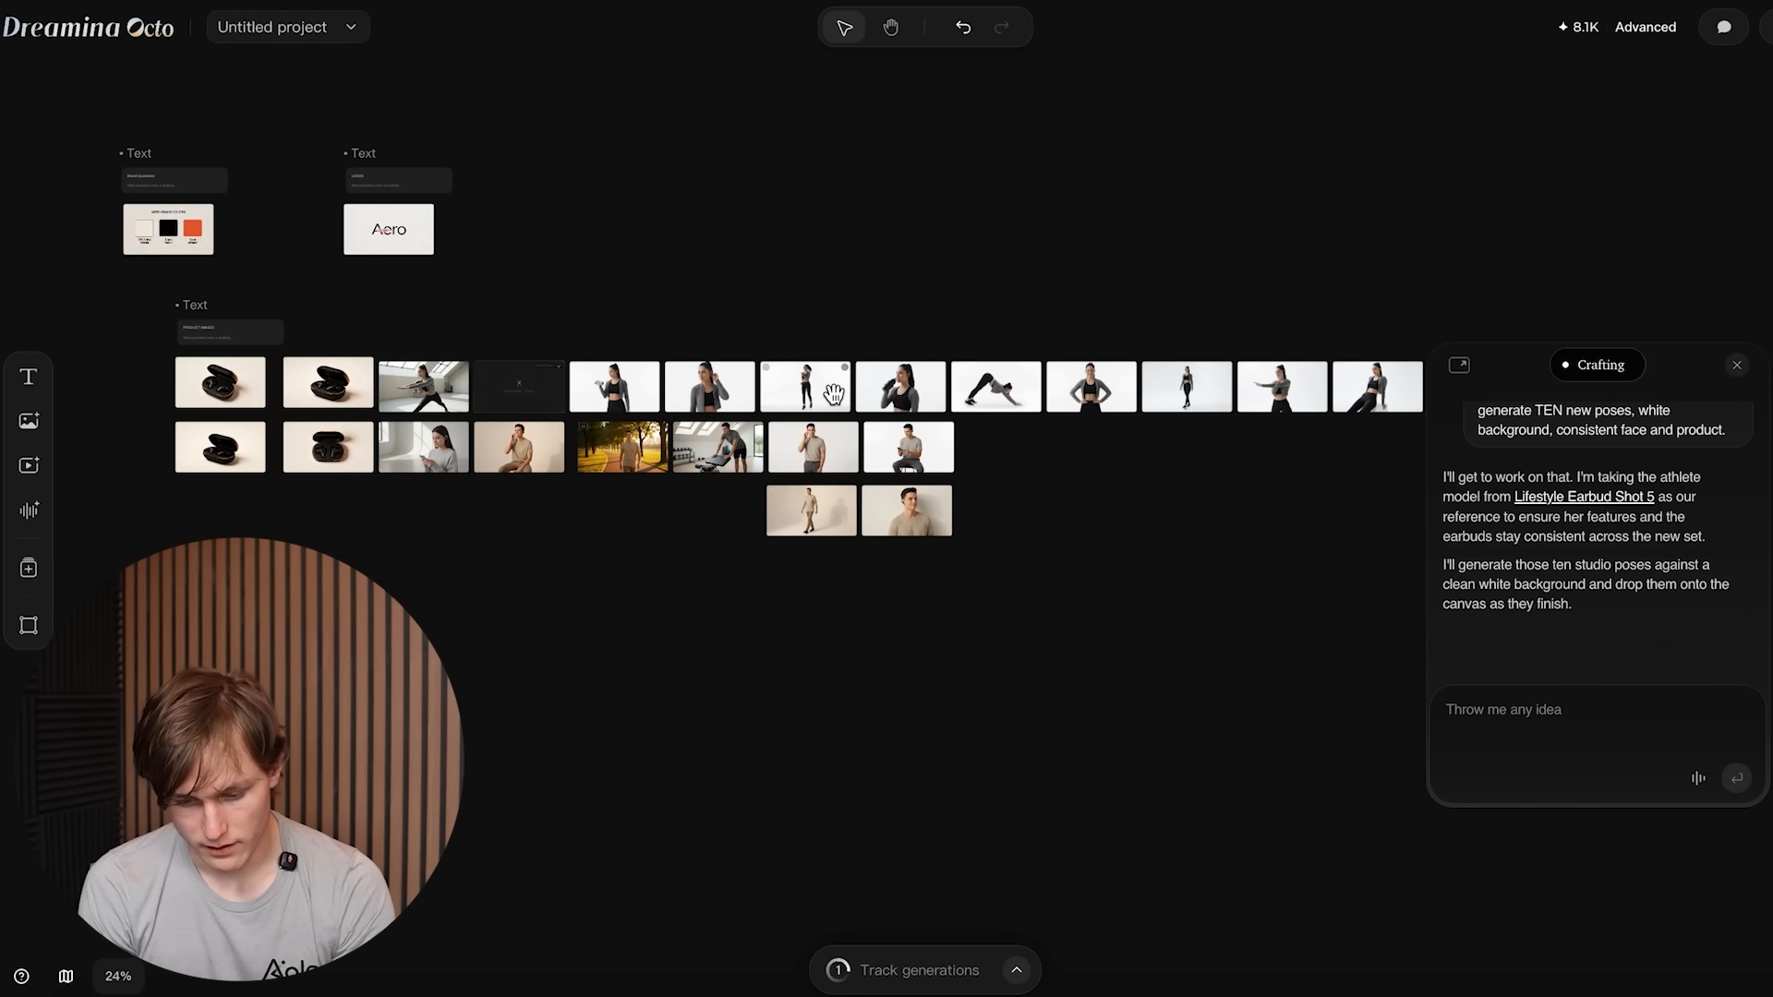
{"action": "scroll", "coordinate": [833, 395], "scroll_direction": "right", "scroll_amount": 1}
{"action": "left_click_drag", "start_coordinate": [878, 369], "coordinate": [1312, 443]}
{"action": "left_click_drag", "start_coordinate": [930, 429], "coordinate": [440, 362]}
{"action": "left_click_drag", "start_coordinate": [933, 732], "coordinate": [314, 305]}
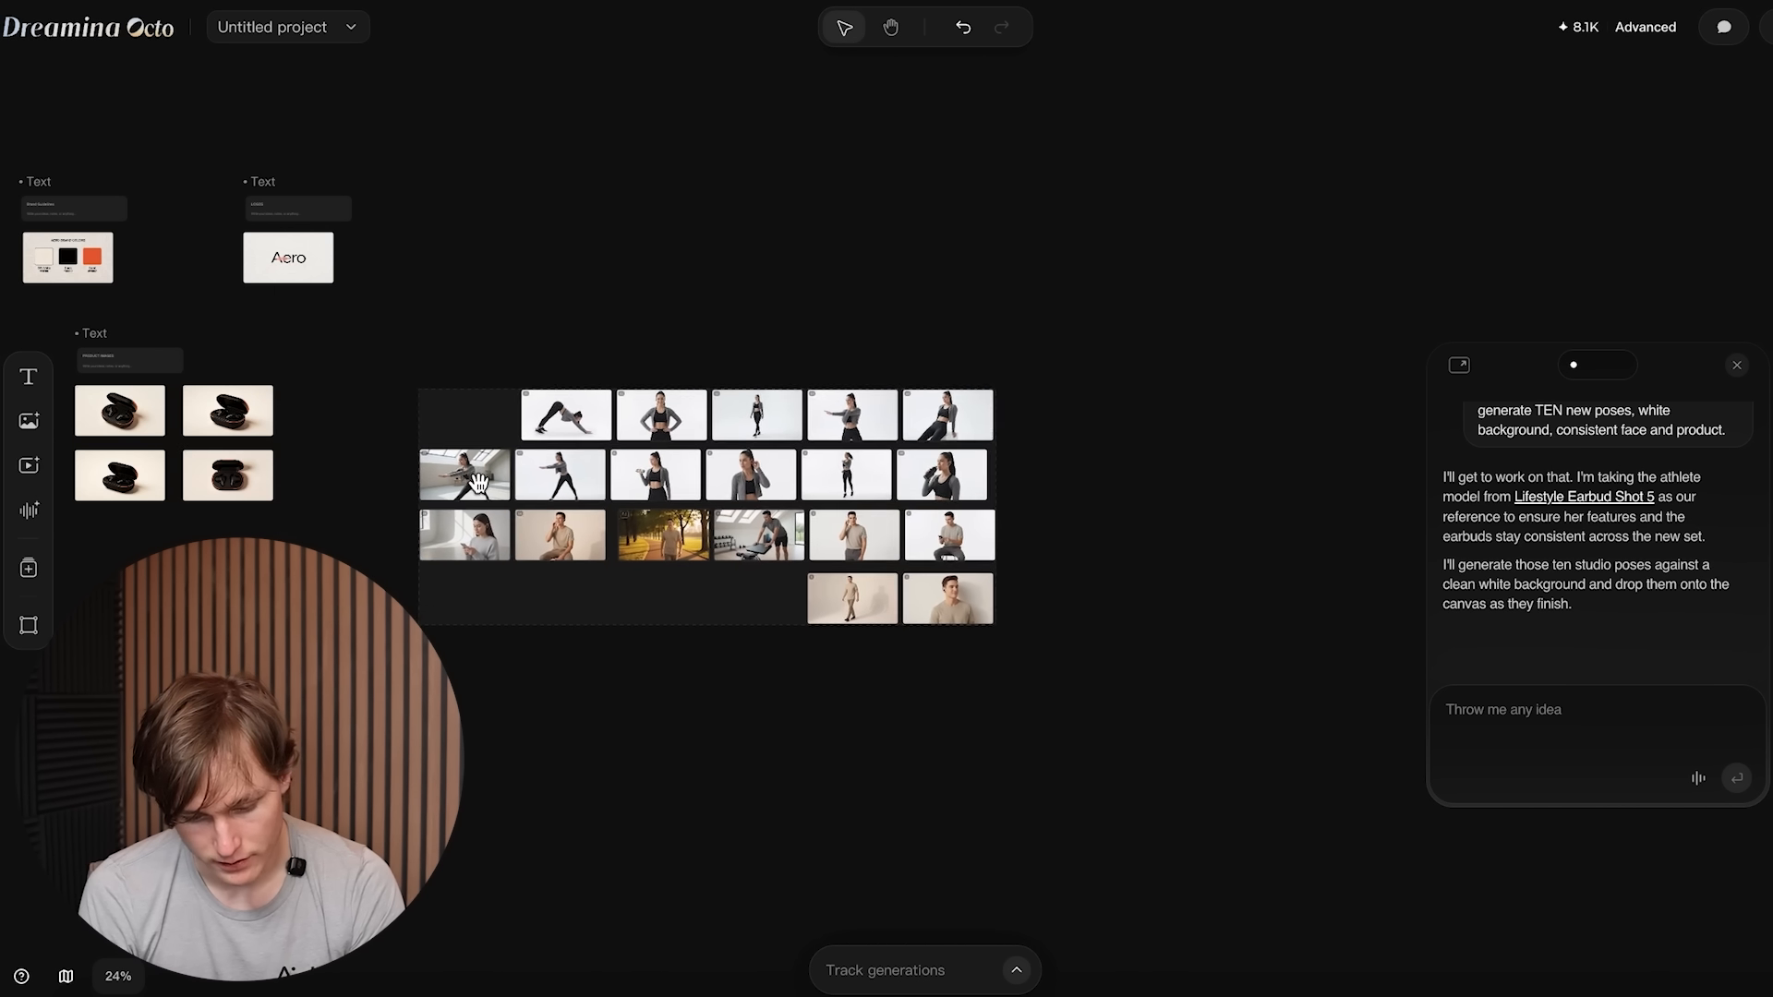
{"action": "scroll", "coordinate": [74, 364], "scroll_direction": "up", "scroll_amount": 5}
{"action": "left_click", "coordinate": [119, 350]}
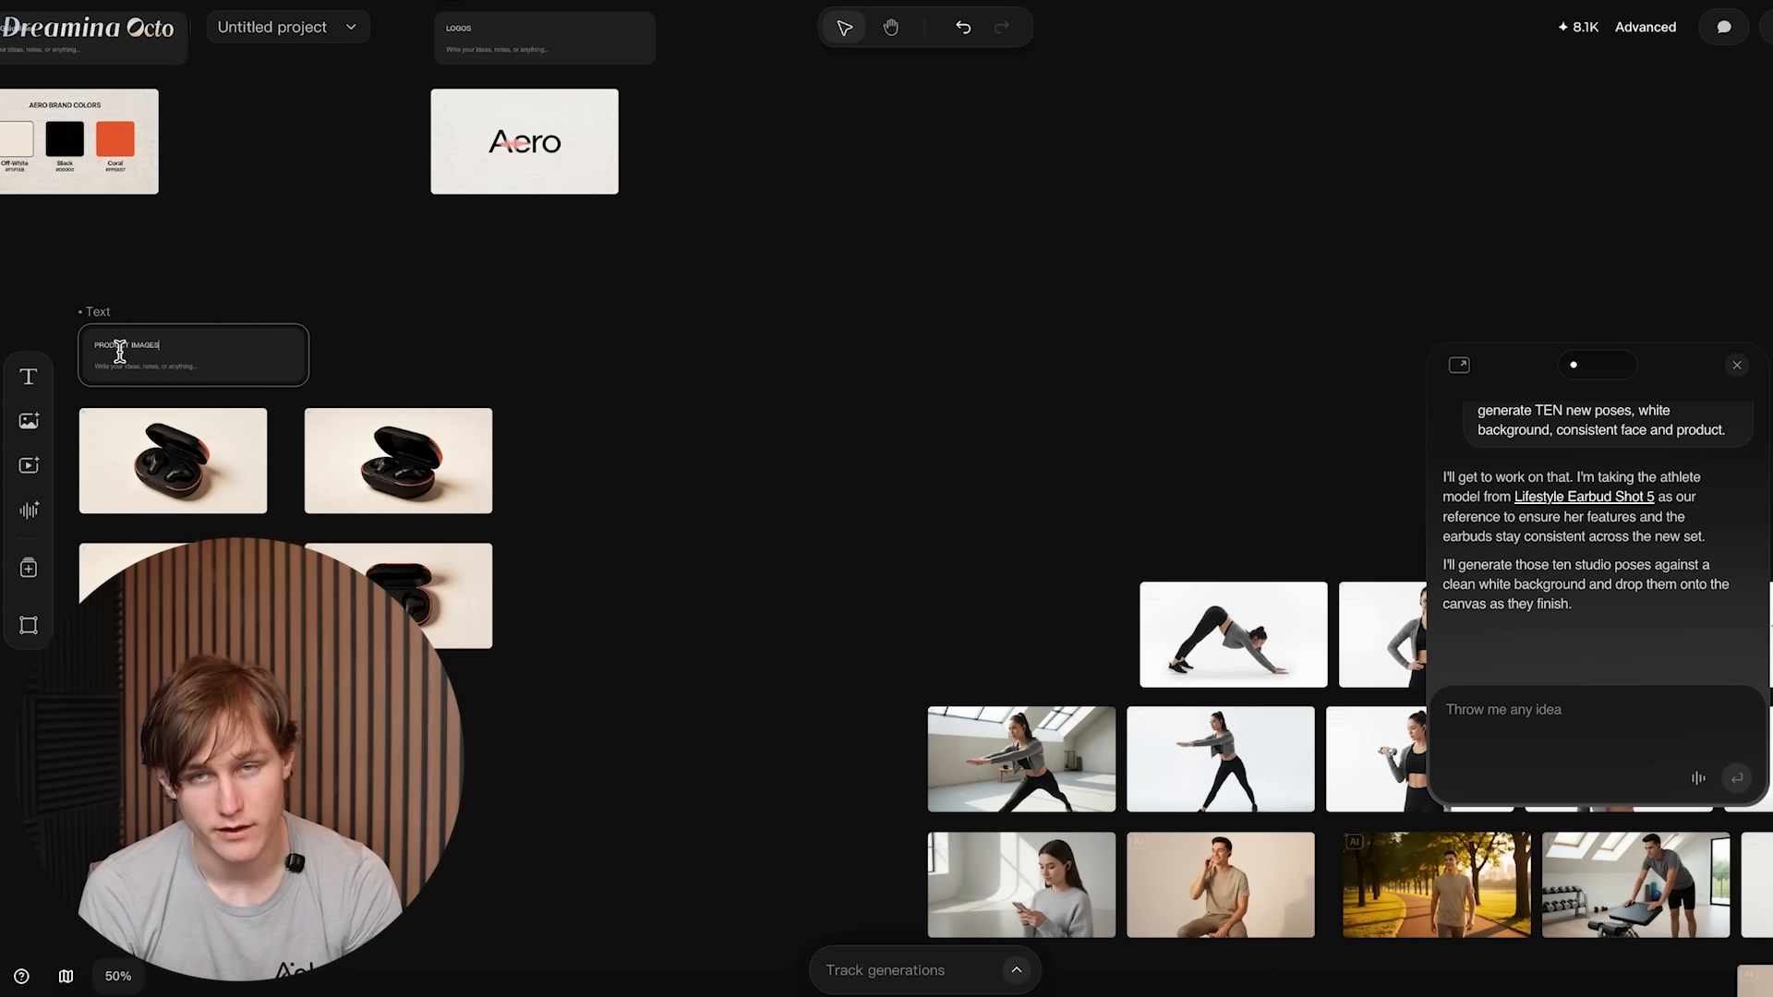
{"action": "key", "text": "ctrl+v"}
{"action": "key", "text": "ctrl+z"}
{"action": "left_click", "coordinate": [172, 264]}
Step: Add a text card titled "PRODUCT PHOTO LIBRARY" above the model shots
{"action": "scroll", "coordinate": [613, 463], "scroll_direction": "right", "scroll_amount": 5}
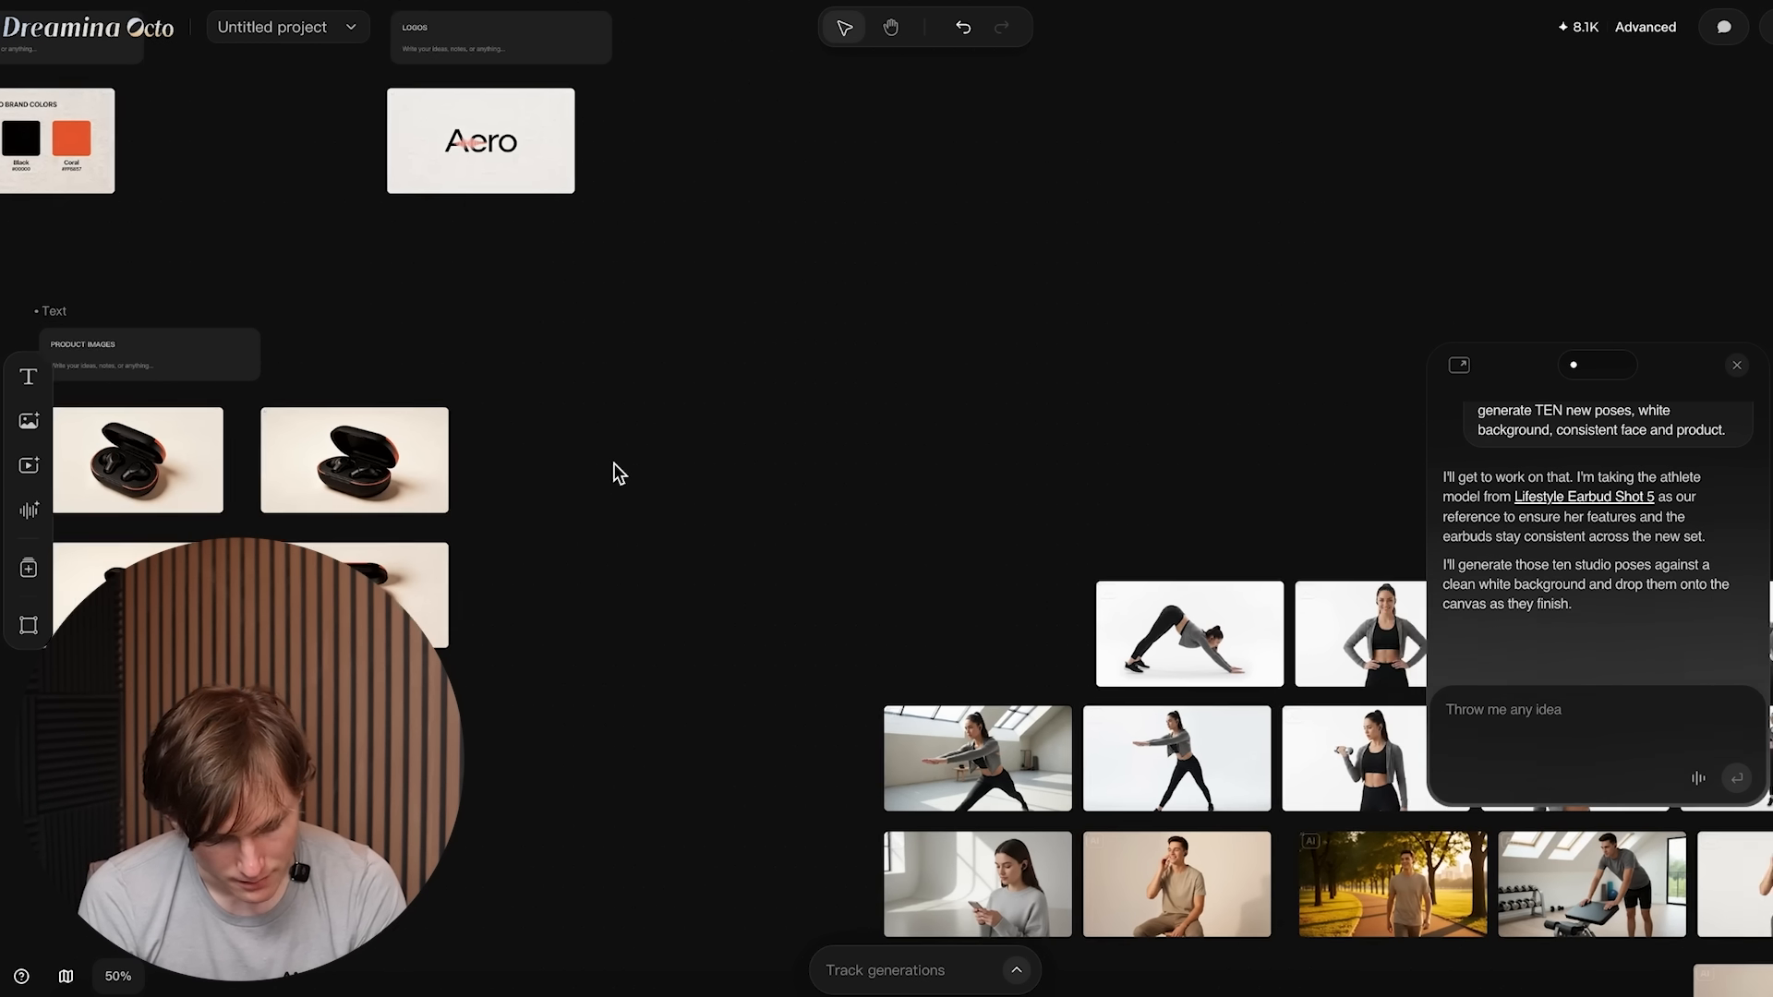
{"action": "left_click", "coordinate": [29, 379]}
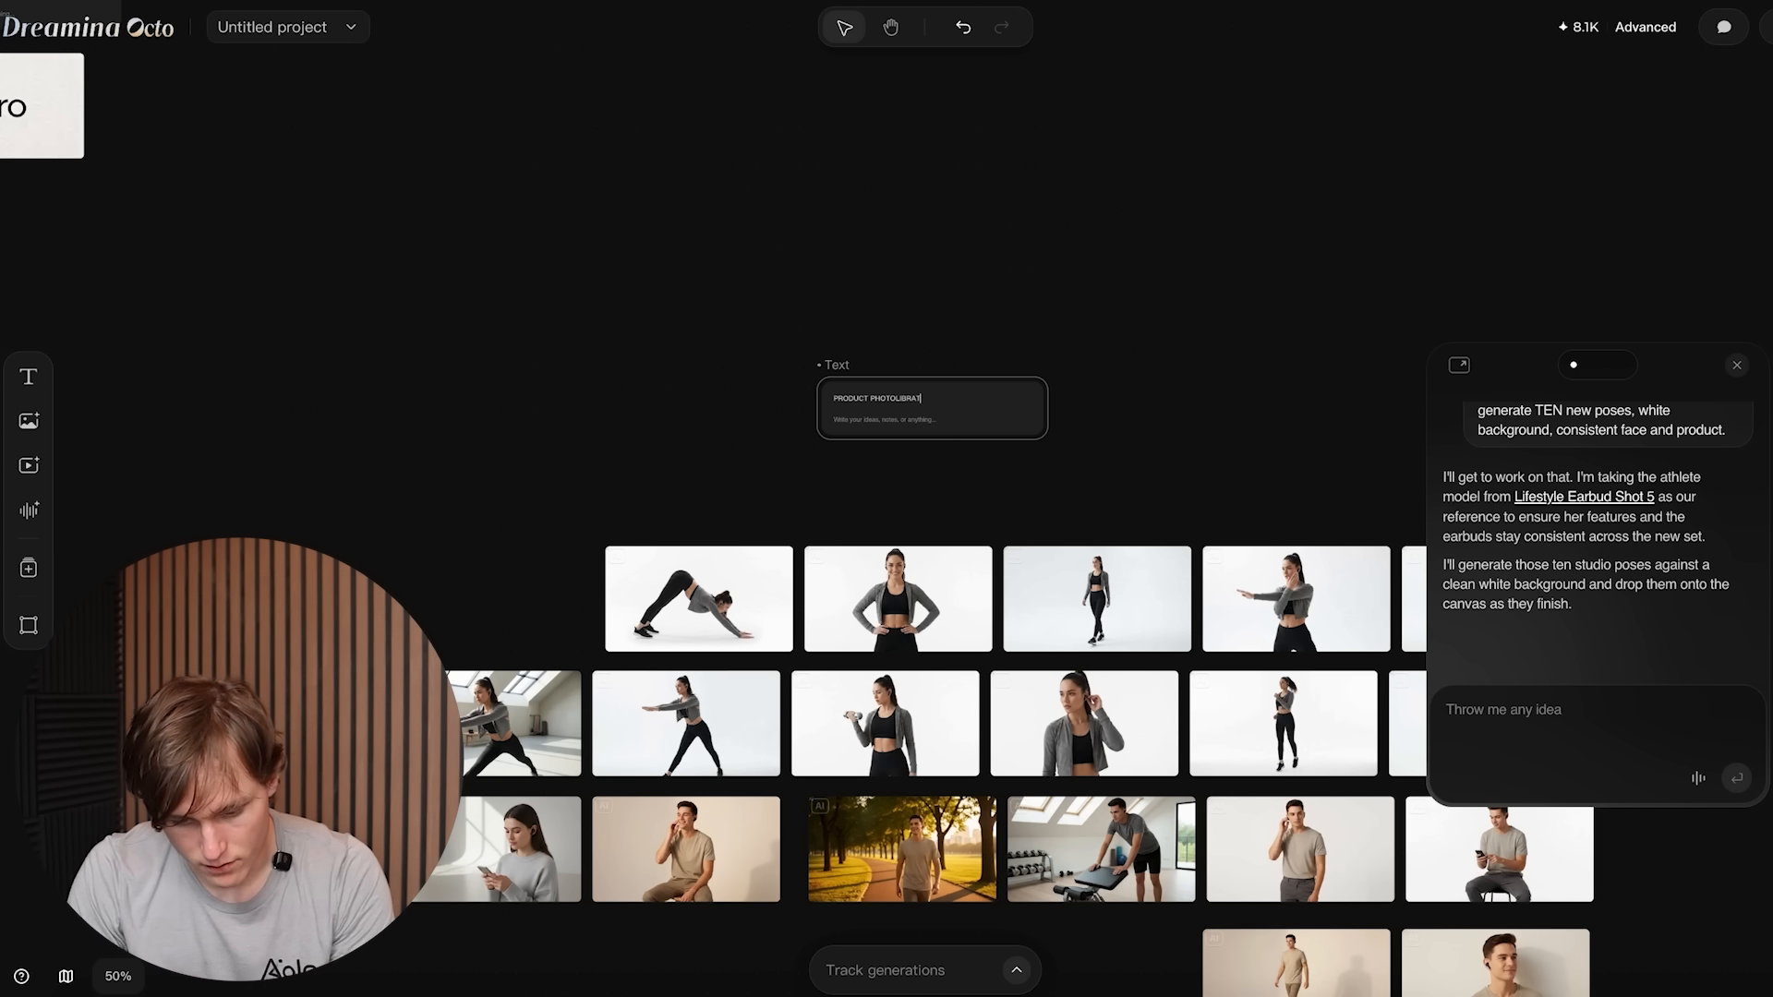
{"action": "type", "text": "PHOTO LIBRAR"}
{"action": "left_click", "coordinate": [552, 581]}
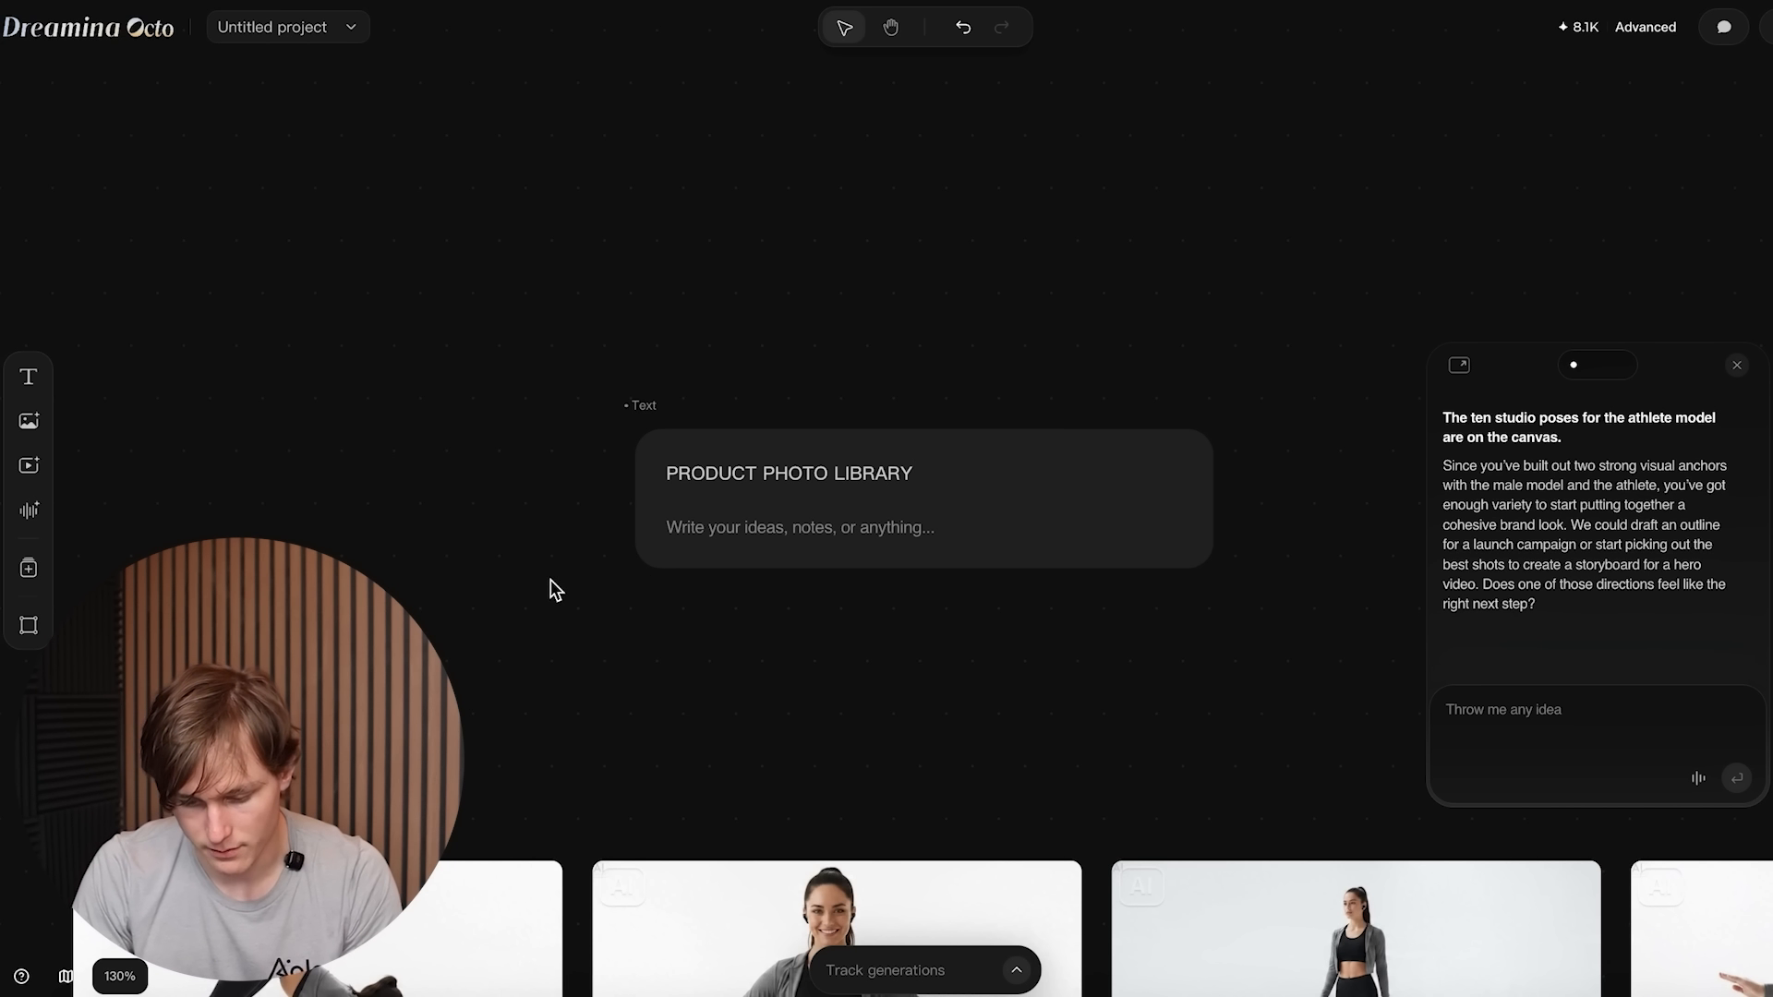
Step: Arrange the athlete's studio poses in two rows of five under the library title, with the male model shots and original lifestyle shots below
{"action": "scroll", "coordinate": [552, 589], "scroll_direction": "down", "scroll_amount": 10}
{"action": "left_click_drag", "start_coordinate": [572, 587], "coordinate": [602, 380]}
{"action": "left_click_drag", "start_coordinate": [456, 451], "coordinate": [1046, 490]}
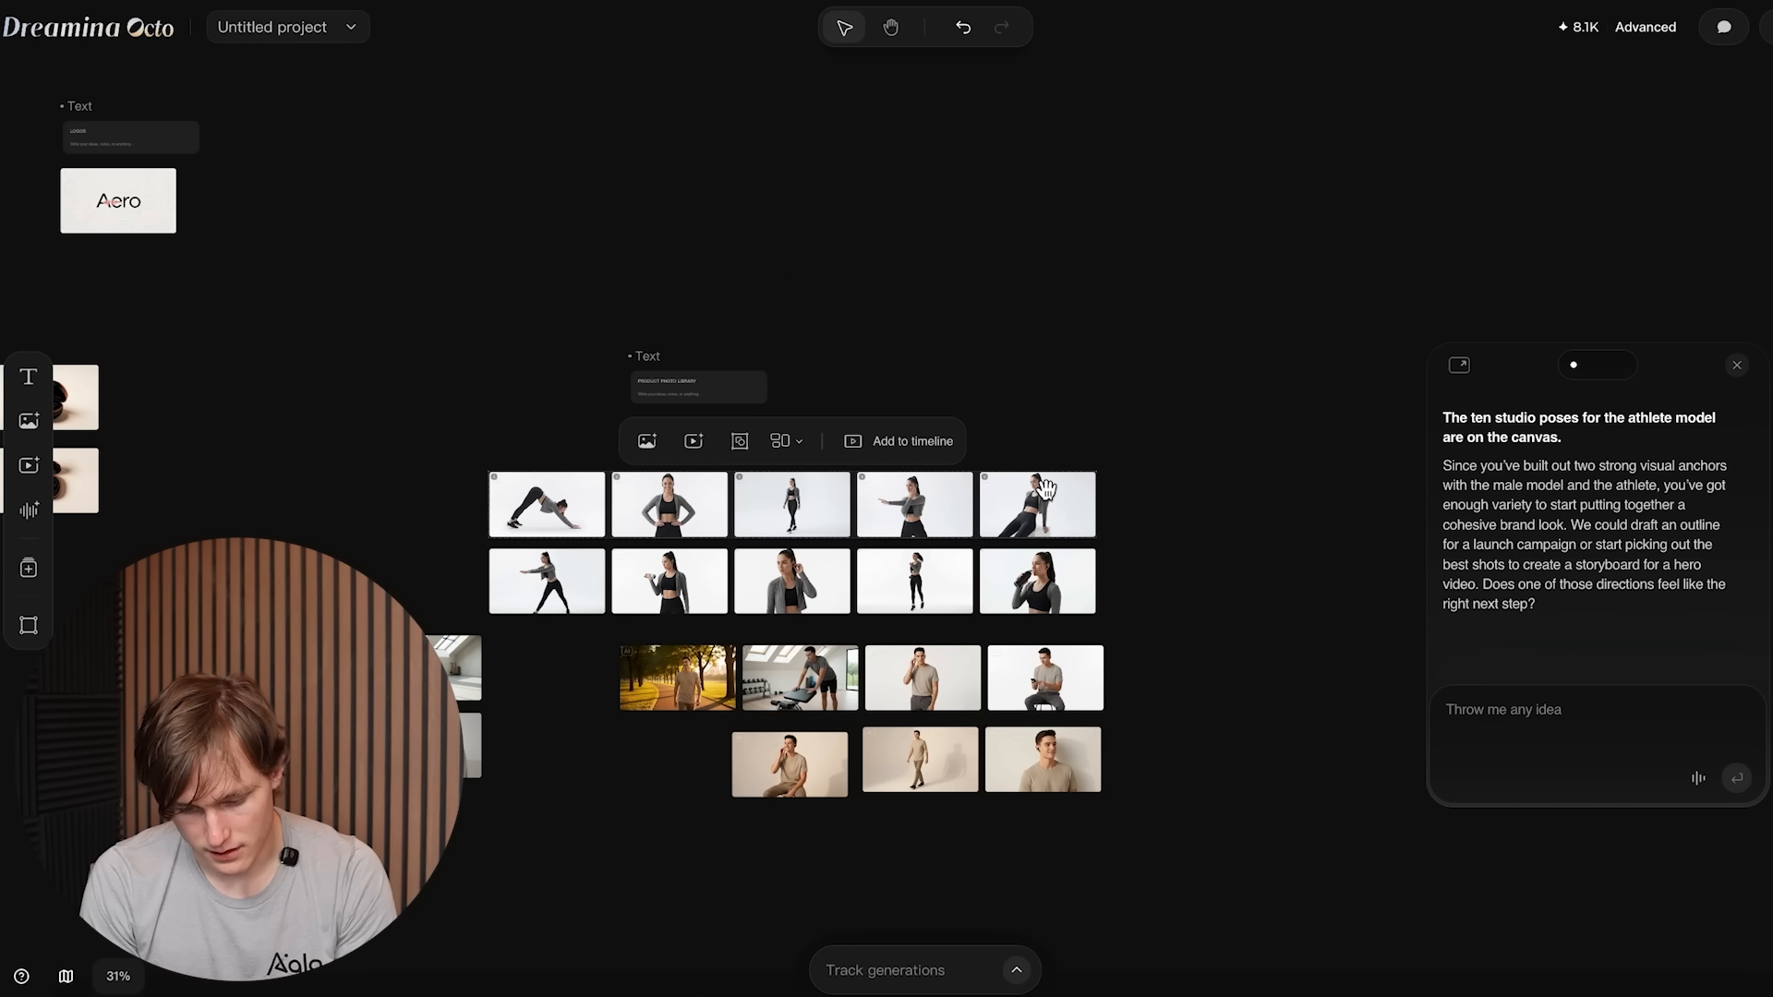
{"action": "left_click_drag", "start_coordinate": [525, 800], "coordinate": [531, 688]}
Step: Ask the assistant what images are missing to build out a photo catalog for our Aero earbud brand
{"action": "scroll", "coordinate": [685, 459], "scroll_direction": "up", "scroll_amount": 5}
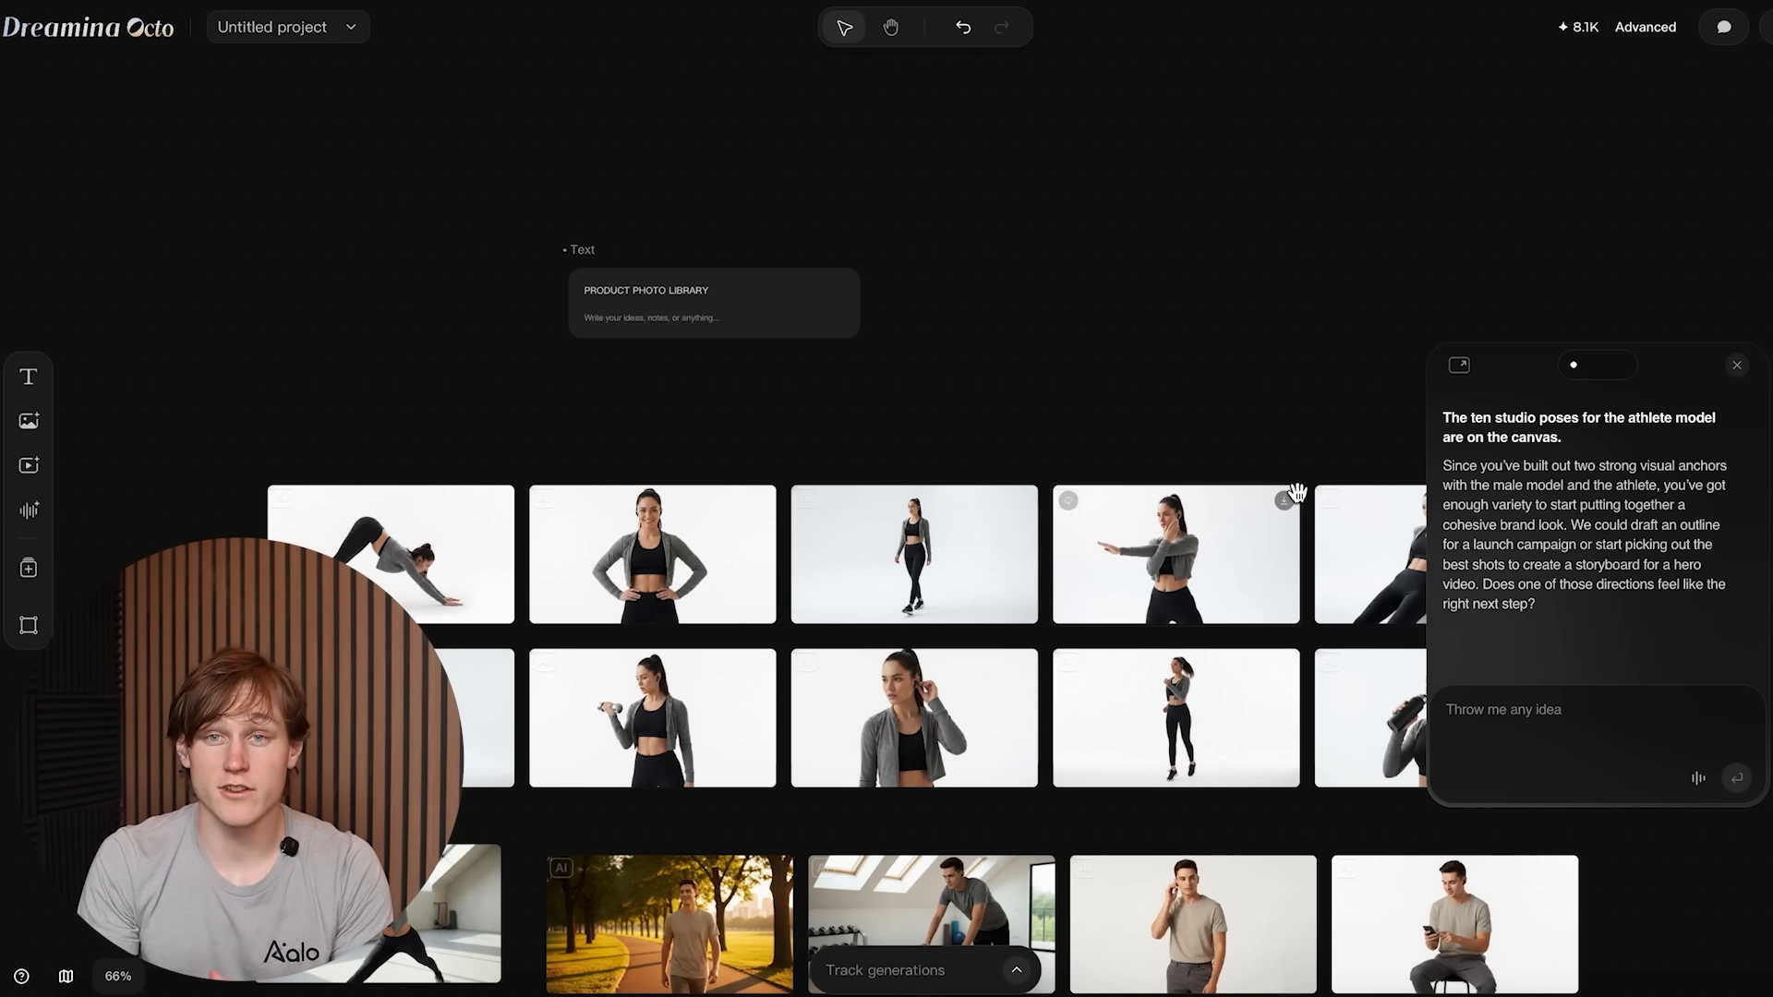
{"action": "type", "text": "what images do you feel are missing to build out a"}
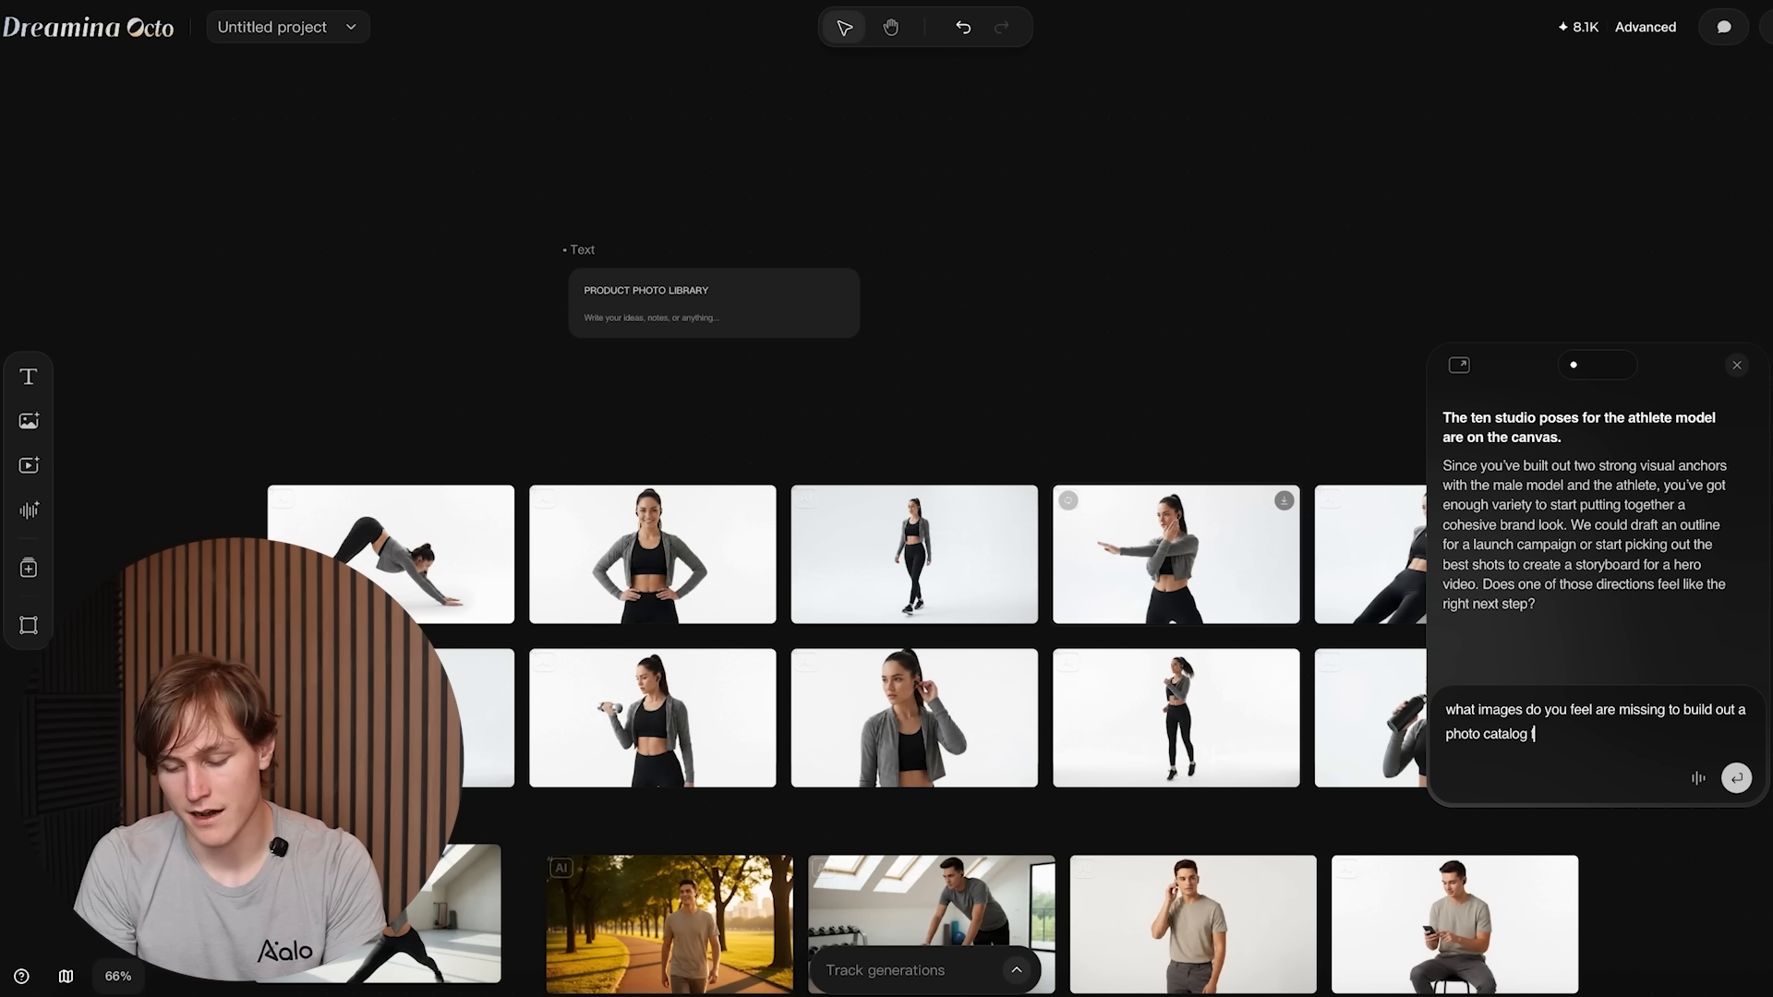
{"action": "type", "text": "ro earbud brand?"}
{"action": "key", "text": "Return"}
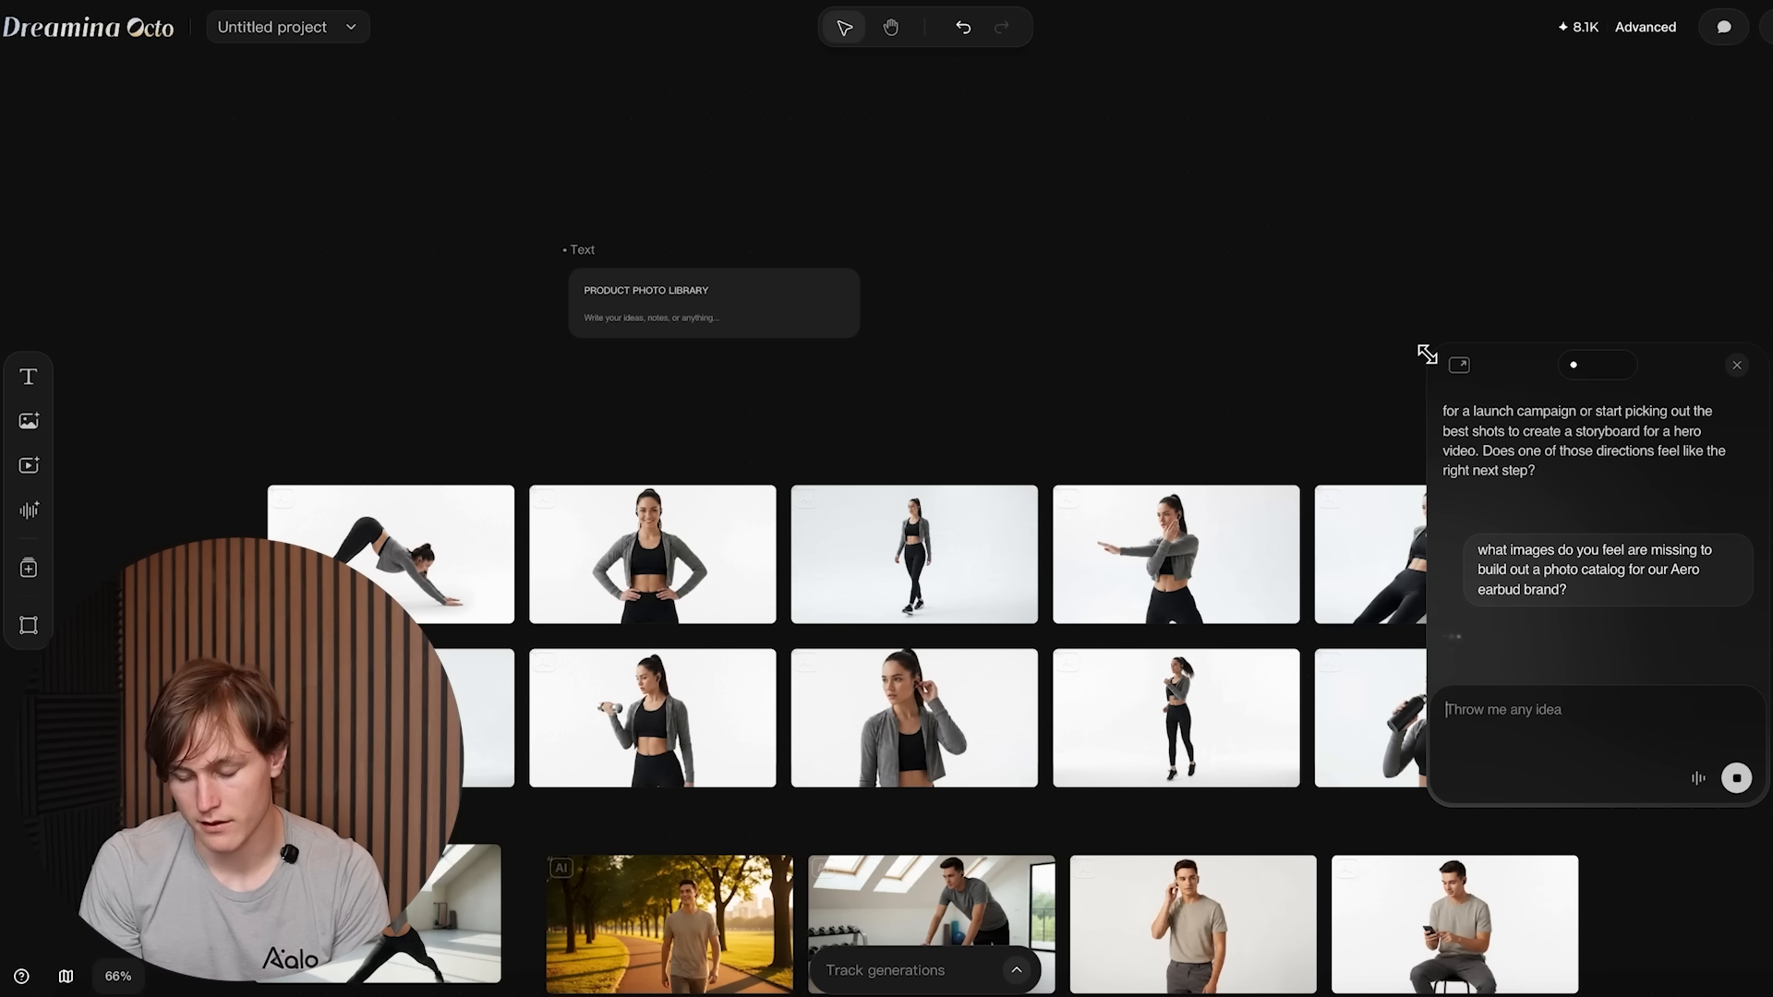
Step: Enlarge the chat window and read through the assistant's suggested image categories for the catalog
{"action": "left_click_drag", "start_coordinate": [1427, 354], "coordinate": [1275, 257]}
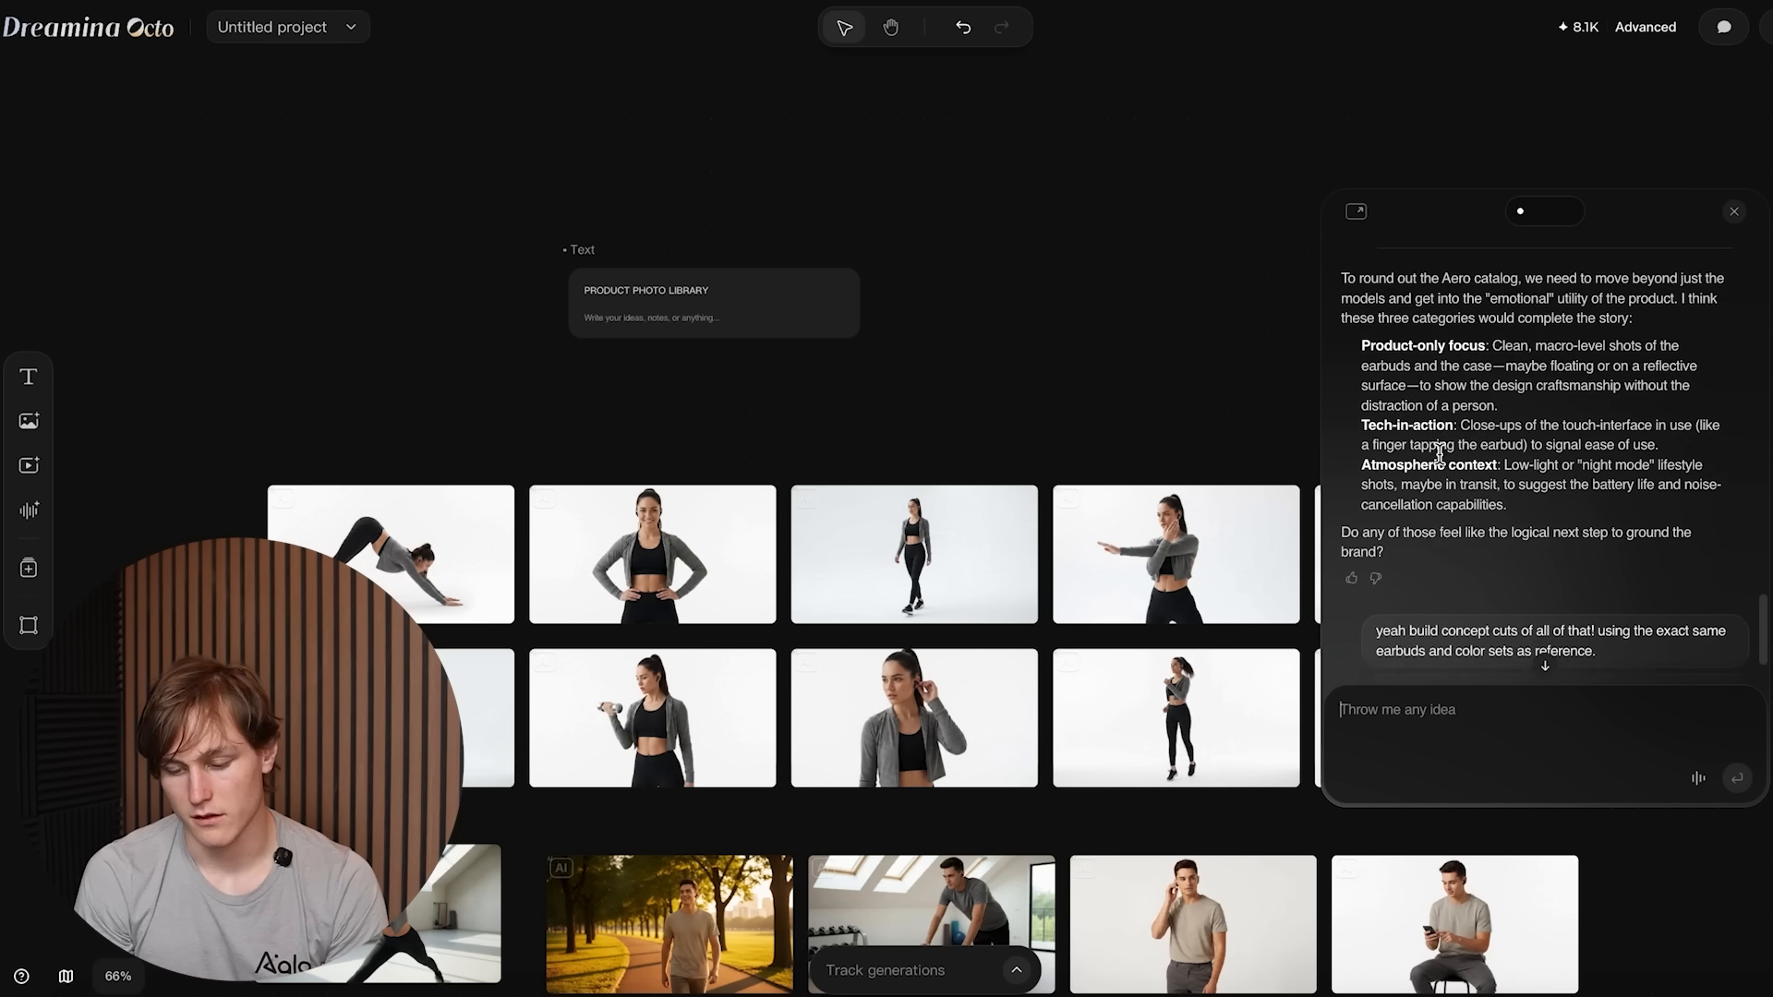
{"action": "scroll", "coordinate": [1440, 454], "scroll_direction": "up", "scroll_amount": 1}
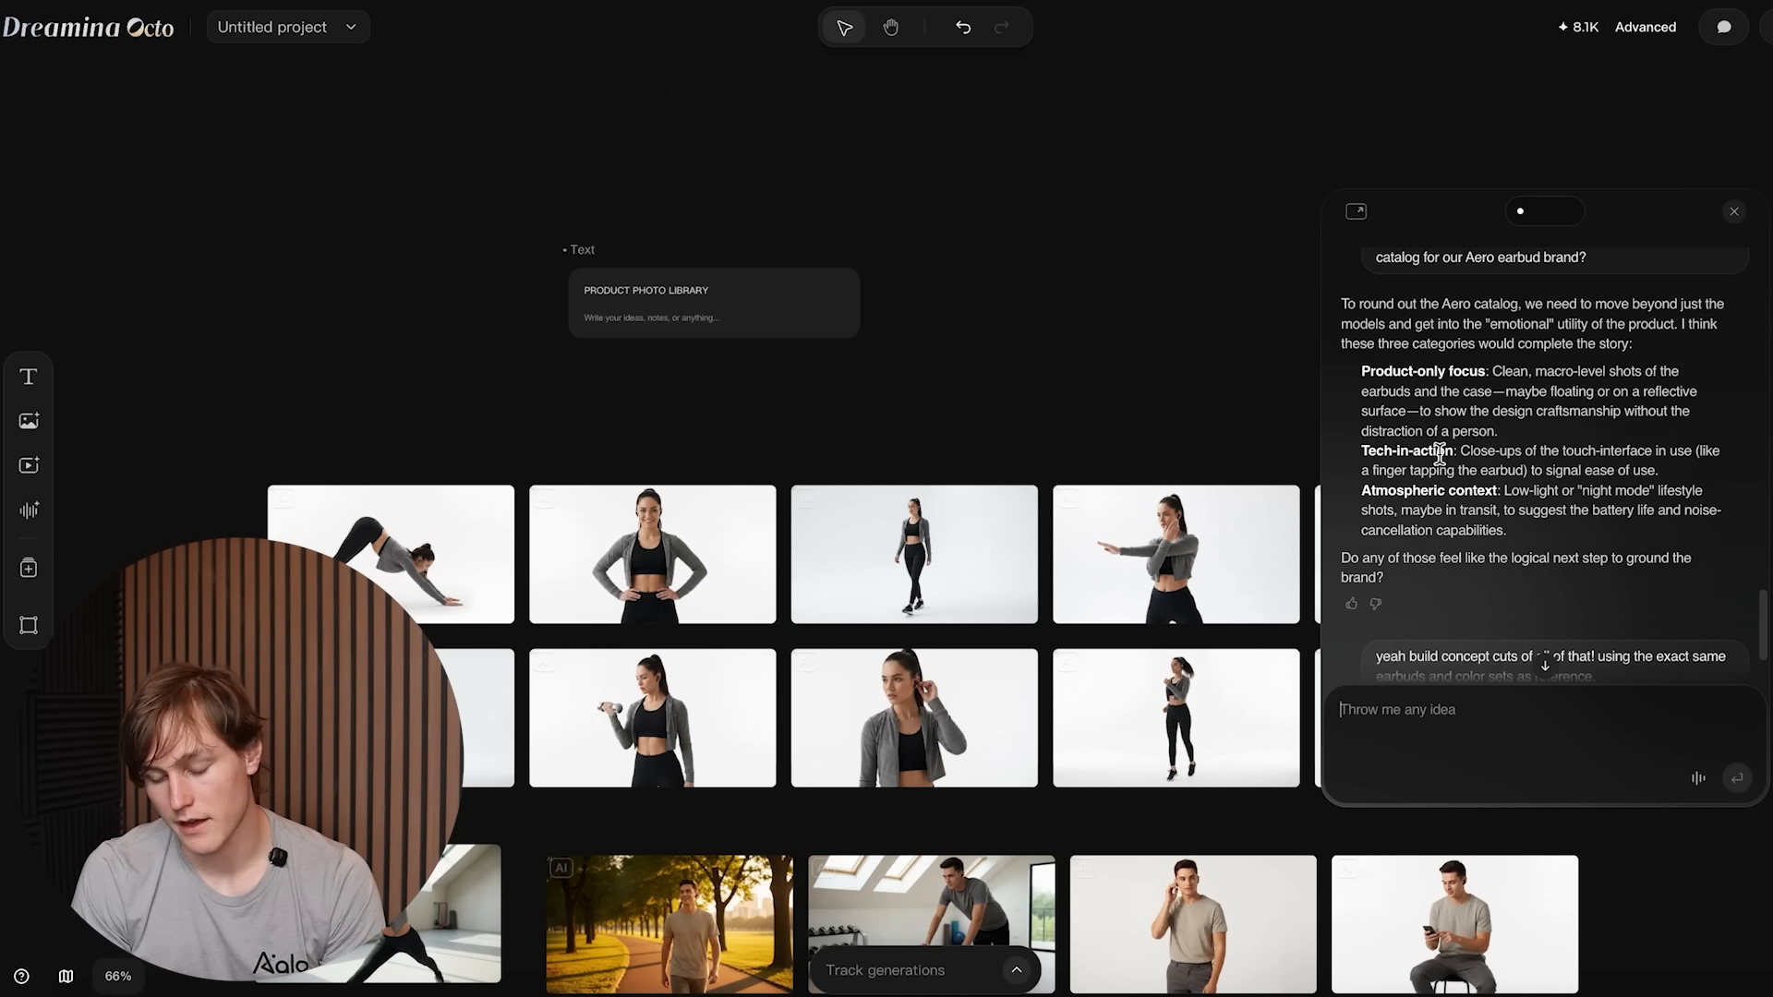
{"action": "scroll", "coordinate": [1439, 454], "scroll_direction": "up", "scroll_amount": 1}
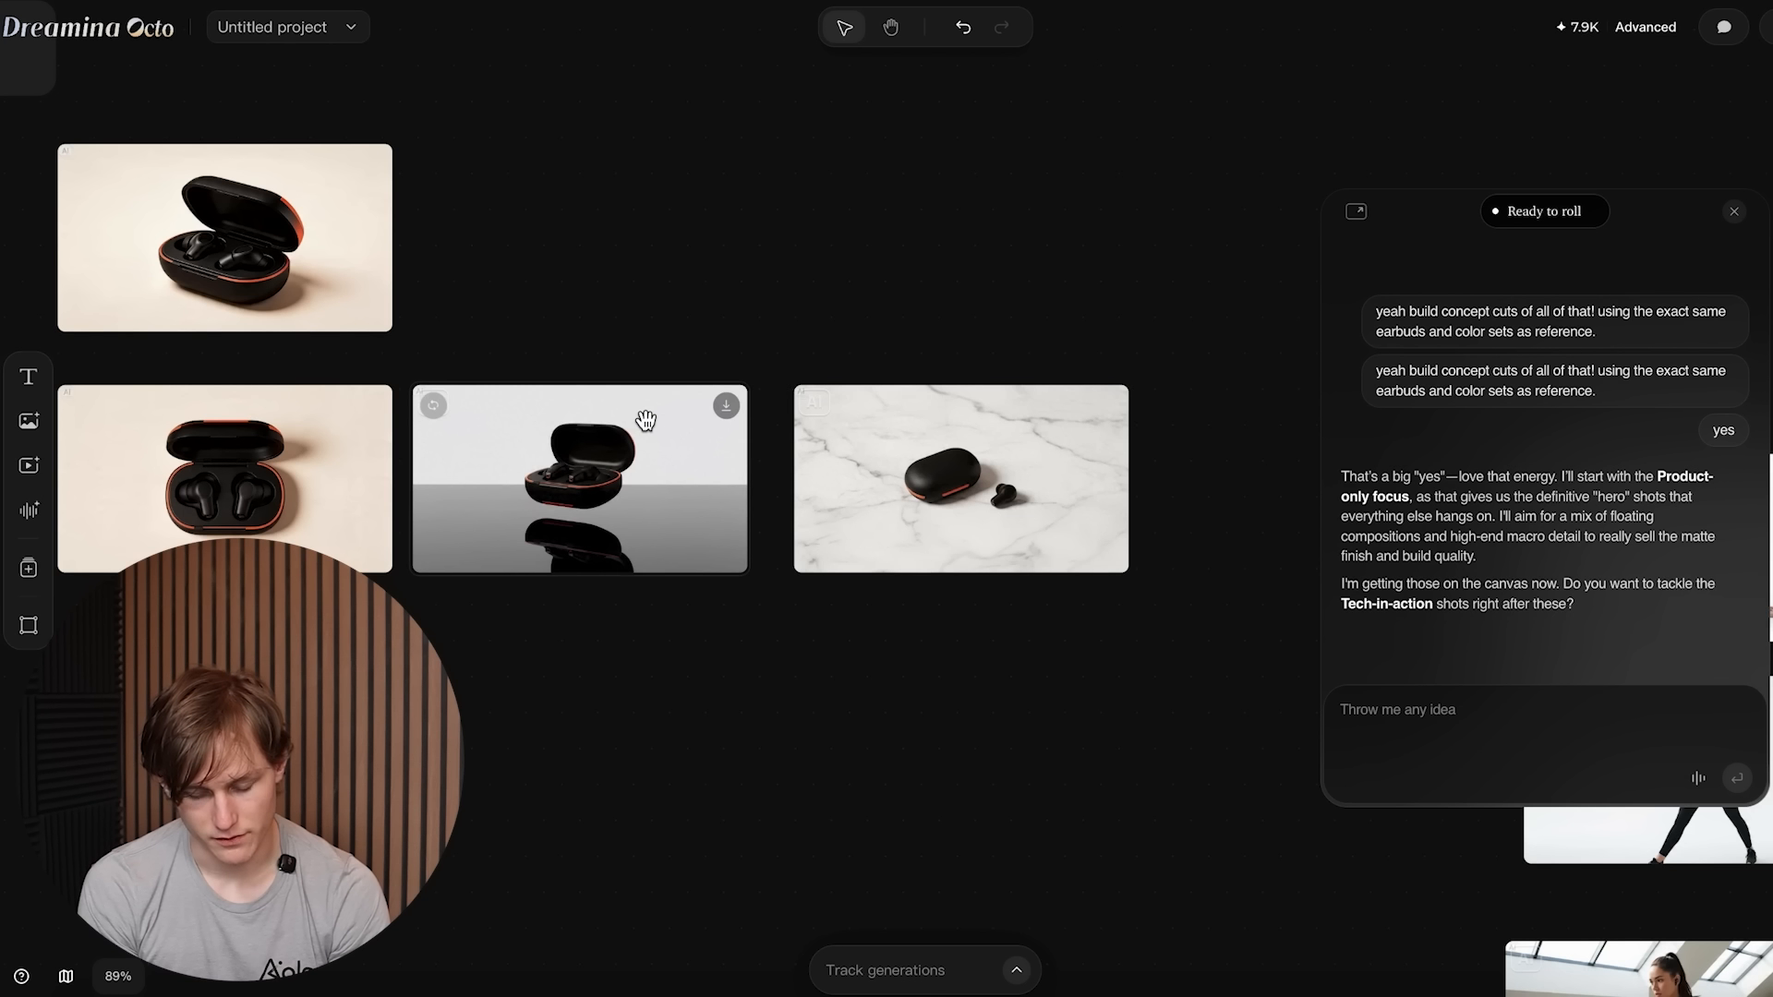
Step: Place the marble surface shot beside the upper product images and align the floating reflective-surface hero shot directly beneath it
{"action": "scroll", "coordinate": [645, 420], "scroll_direction": "up", "scroll_amount": 5}
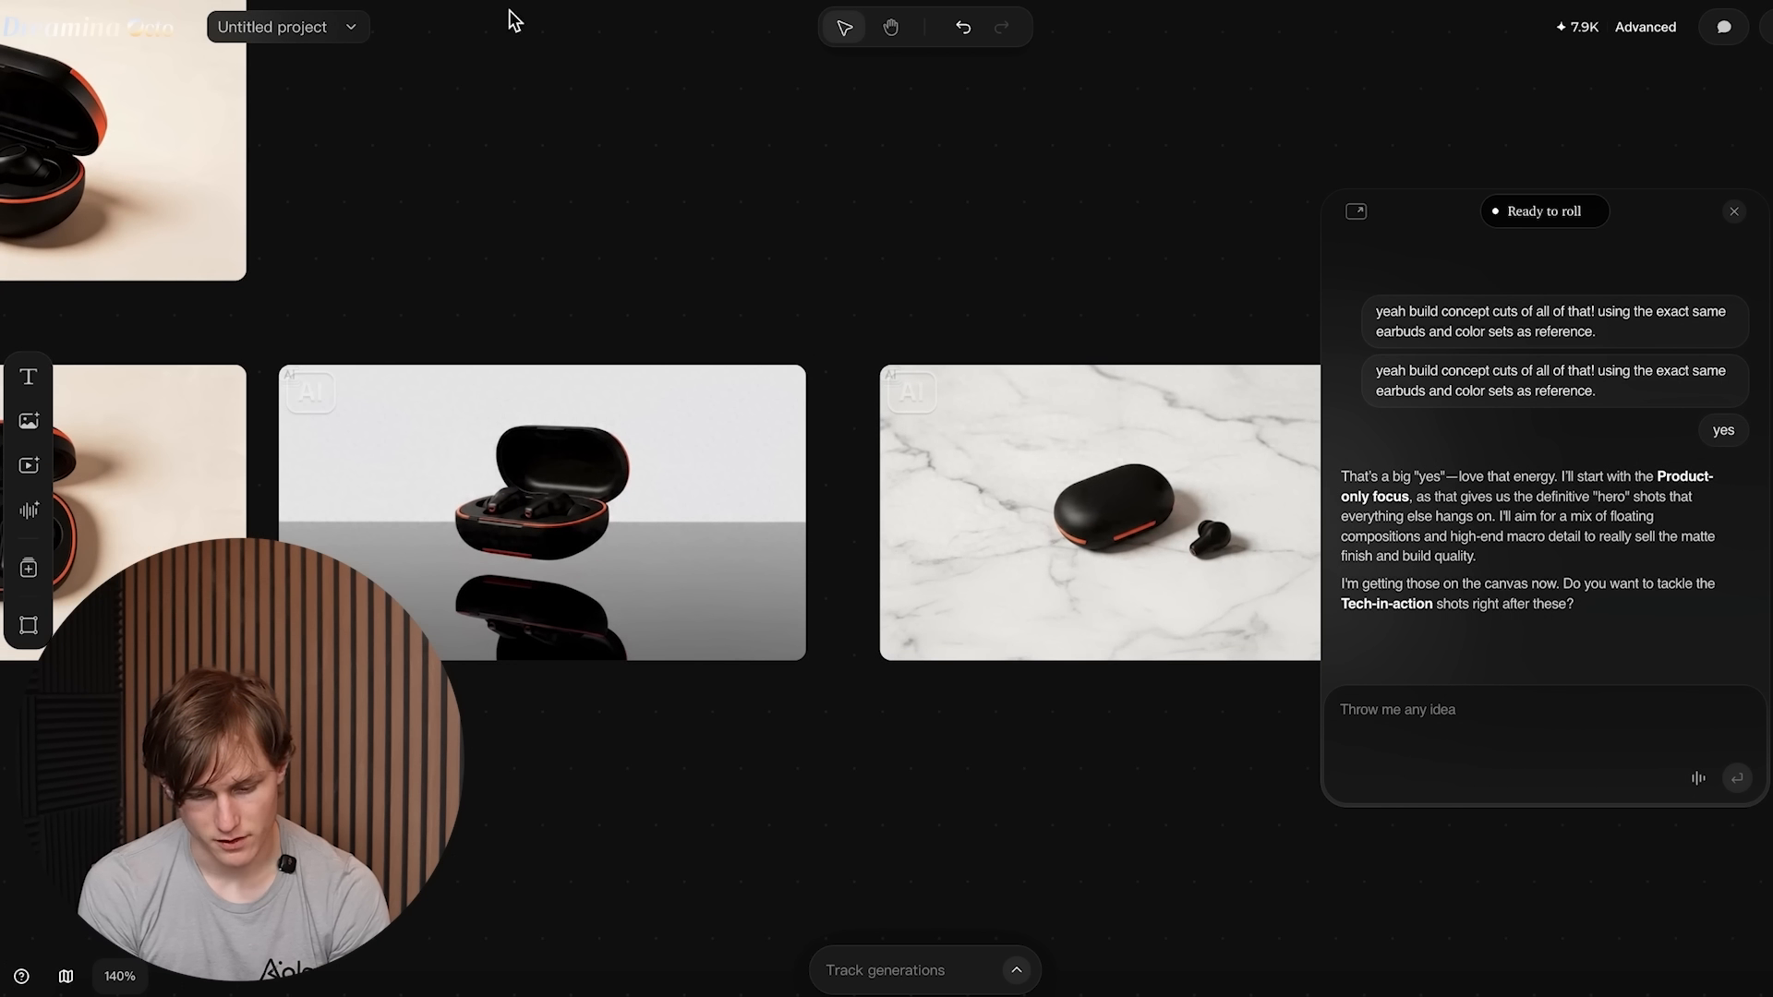
{"action": "scroll", "coordinate": [648, 290], "scroll_direction": "down", "scroll_amount": 5}
{"action": "scroll", "coordinate": [646, 288], "scroll_direction": "left", "scroll_amount": 1}
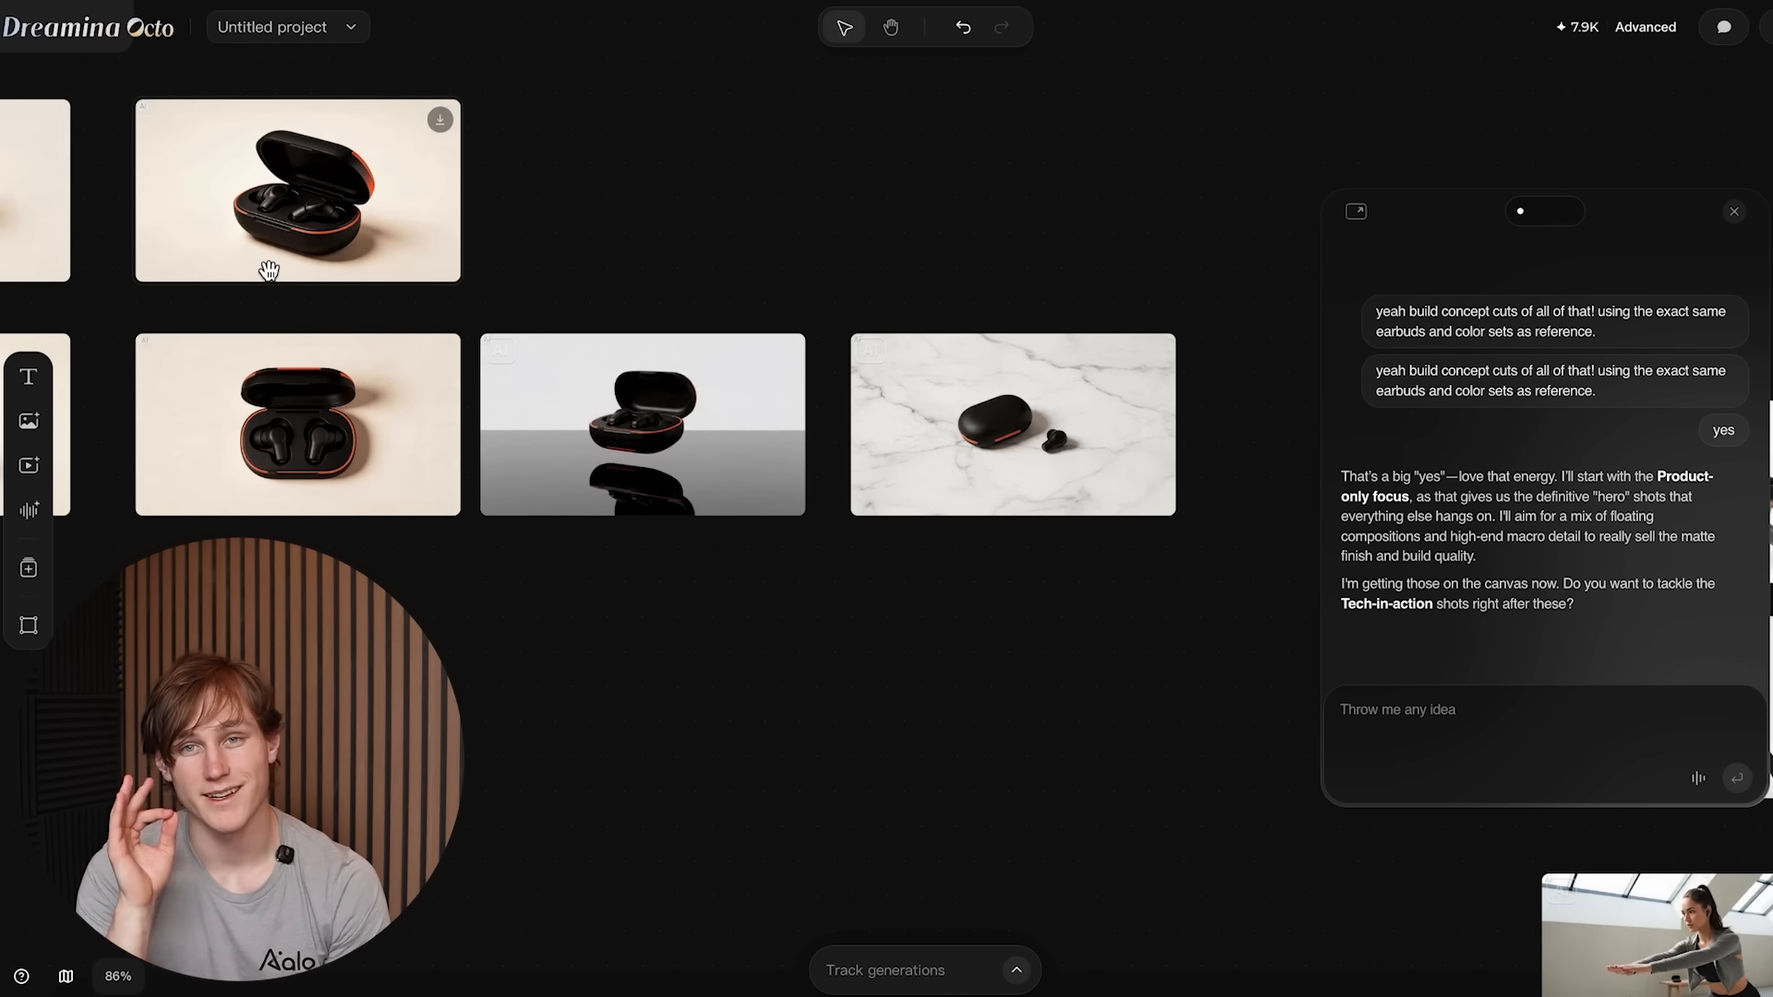
{"action": "left_click_drag", "start_coordinate": [887, 498], "coordinate": [526, 264]}
{"action": "scroll", "coordinate": [528, 295], "scroll_direction": "up", "scroll_amount": 5}
{"action": "scroll", "coordinate": [526, 296], "scroll_direction": "up", "scroll_amount": 1}
{"action": "left_click", "coordinate": [539, 487]}
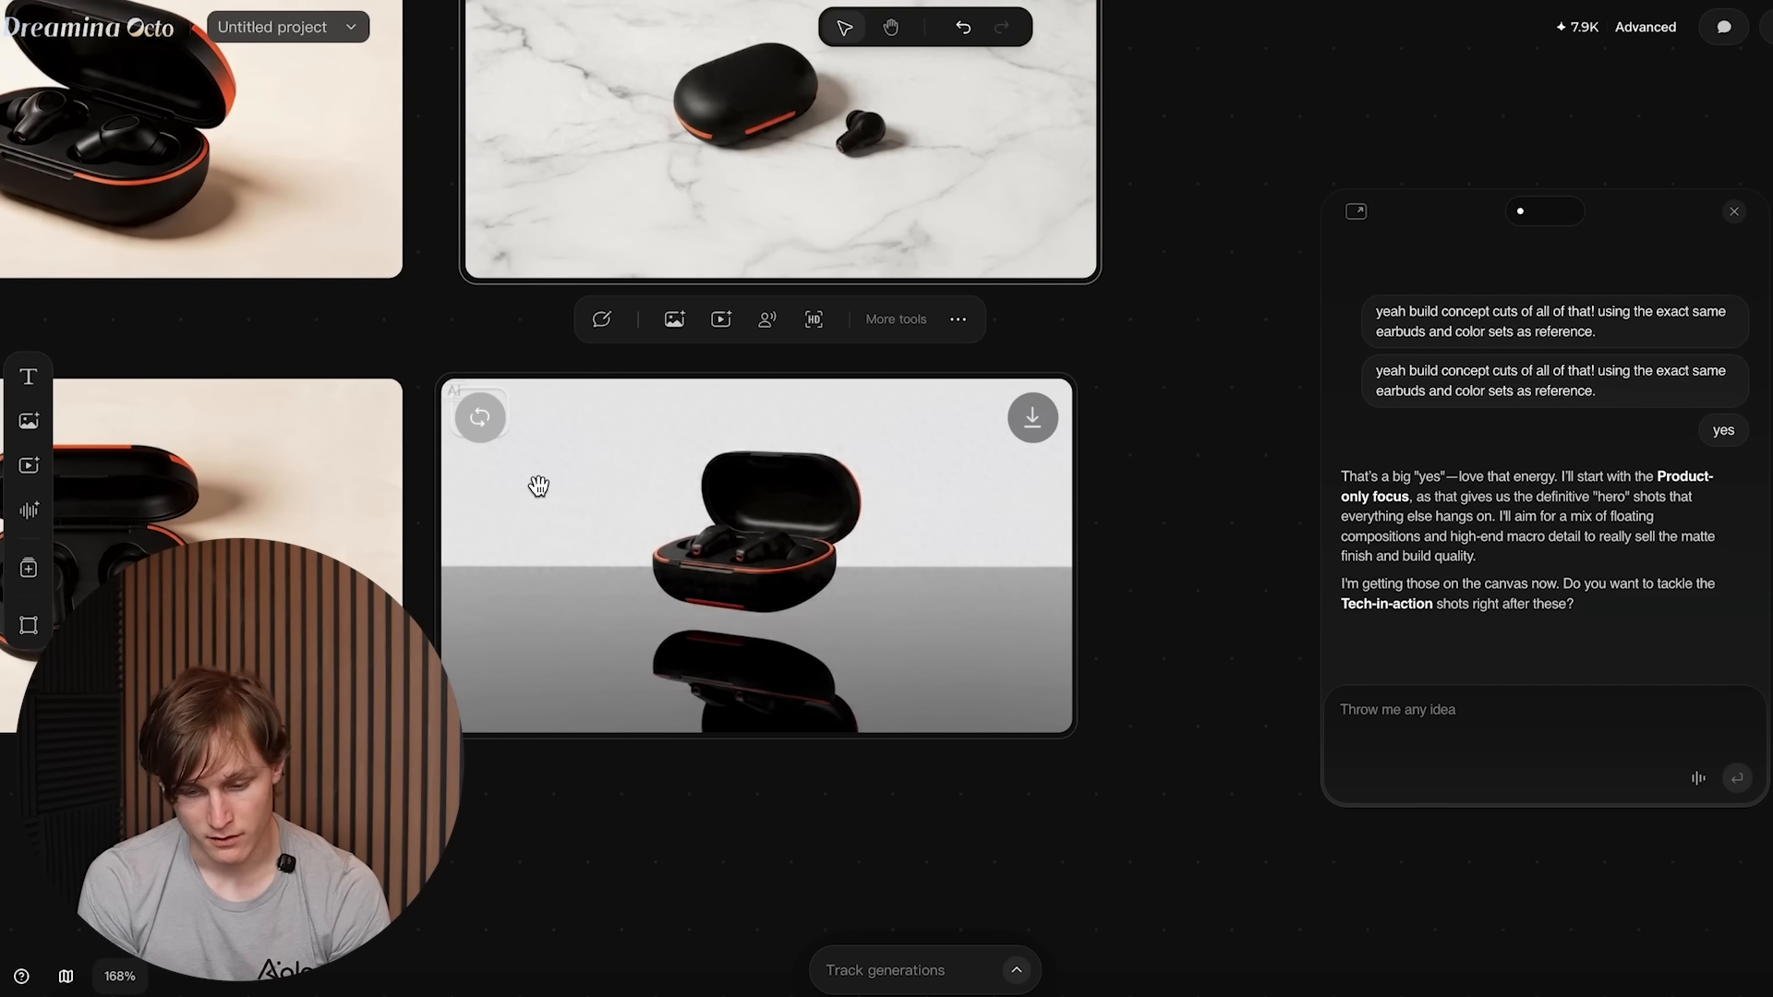
{"action": "mouse_move", "coordinate": [538, 487]}
{"action": "left_mouse_down"}
{"action": "mouse_move", "coordinate": [566, 455]}
{"action": "mouse_move", "coordinate": [567, 482]}
{"action": "left_mouse_up"}
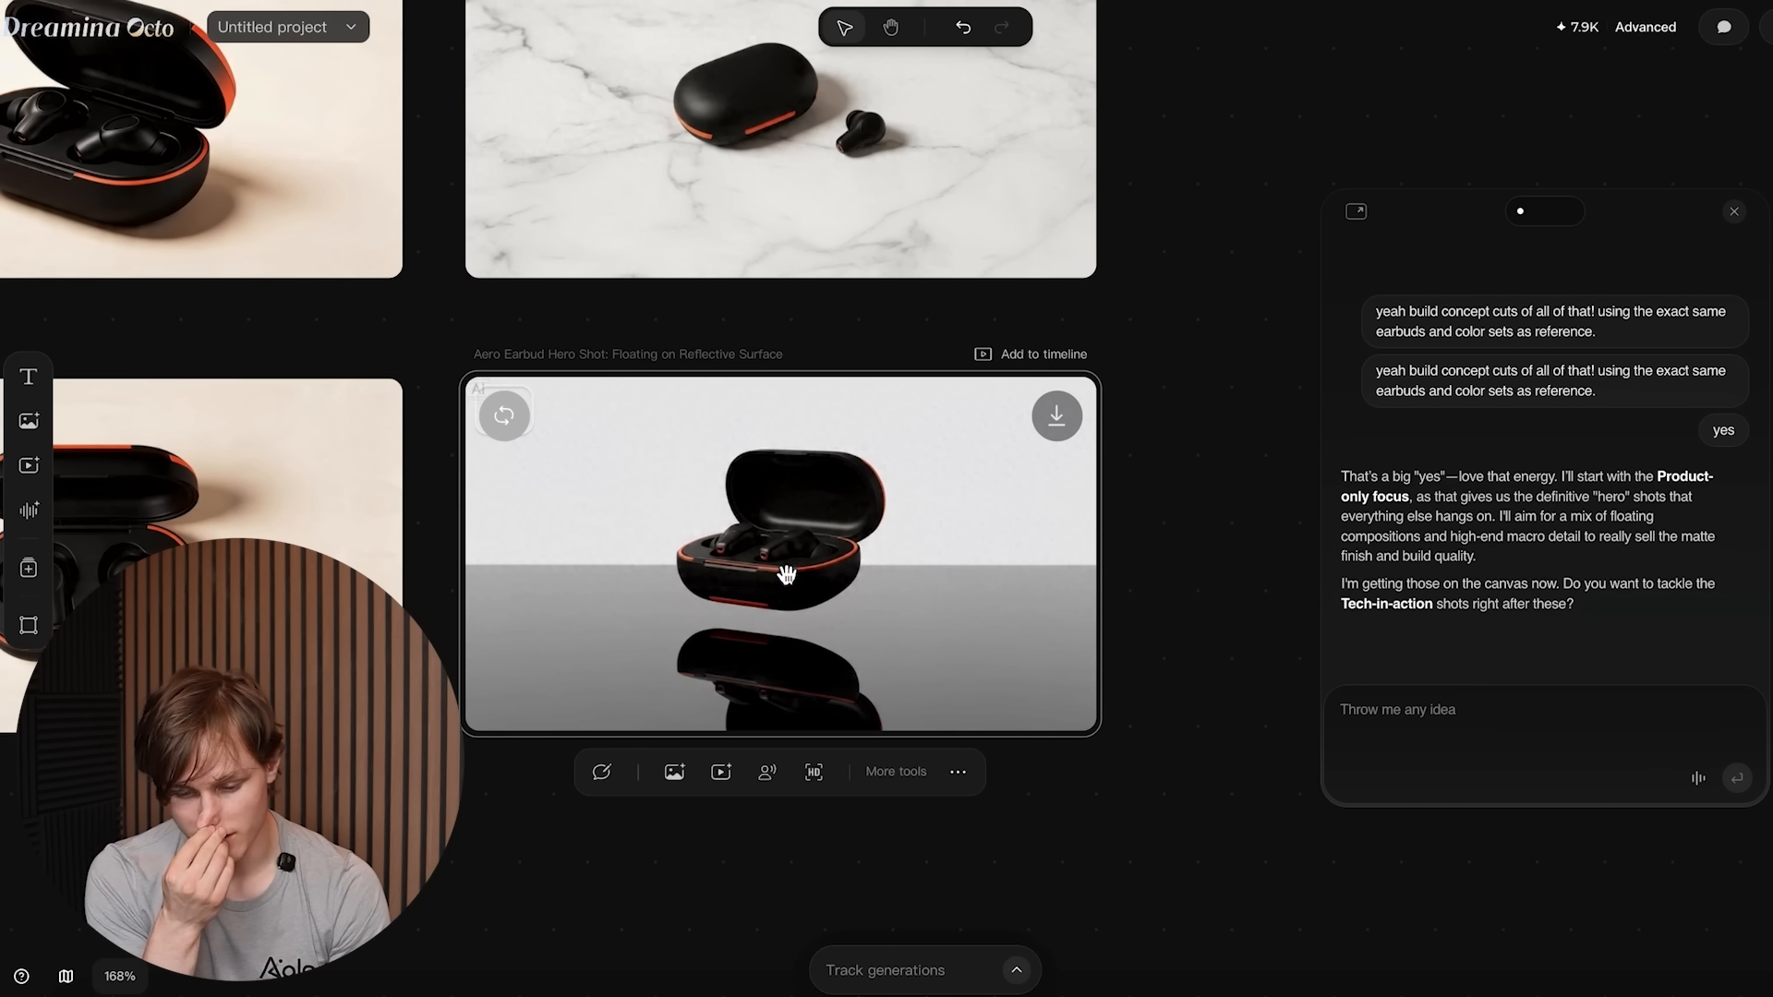
Step: Examine the floating reflective-surface hero shot up close and compare it with the other product images
{"action": "scroll", "coordinate": [797, 566], "scroll_direction": "up", "scroll_amount": 10}
{"action": "scroll", "coordinate": [797, 566], "scroll_direction": "up", "scroll_amount": 1}
{"action": "scroll", "coordinate": [789, 479], "scroll_direction": "down", "scroll_amount": 6}
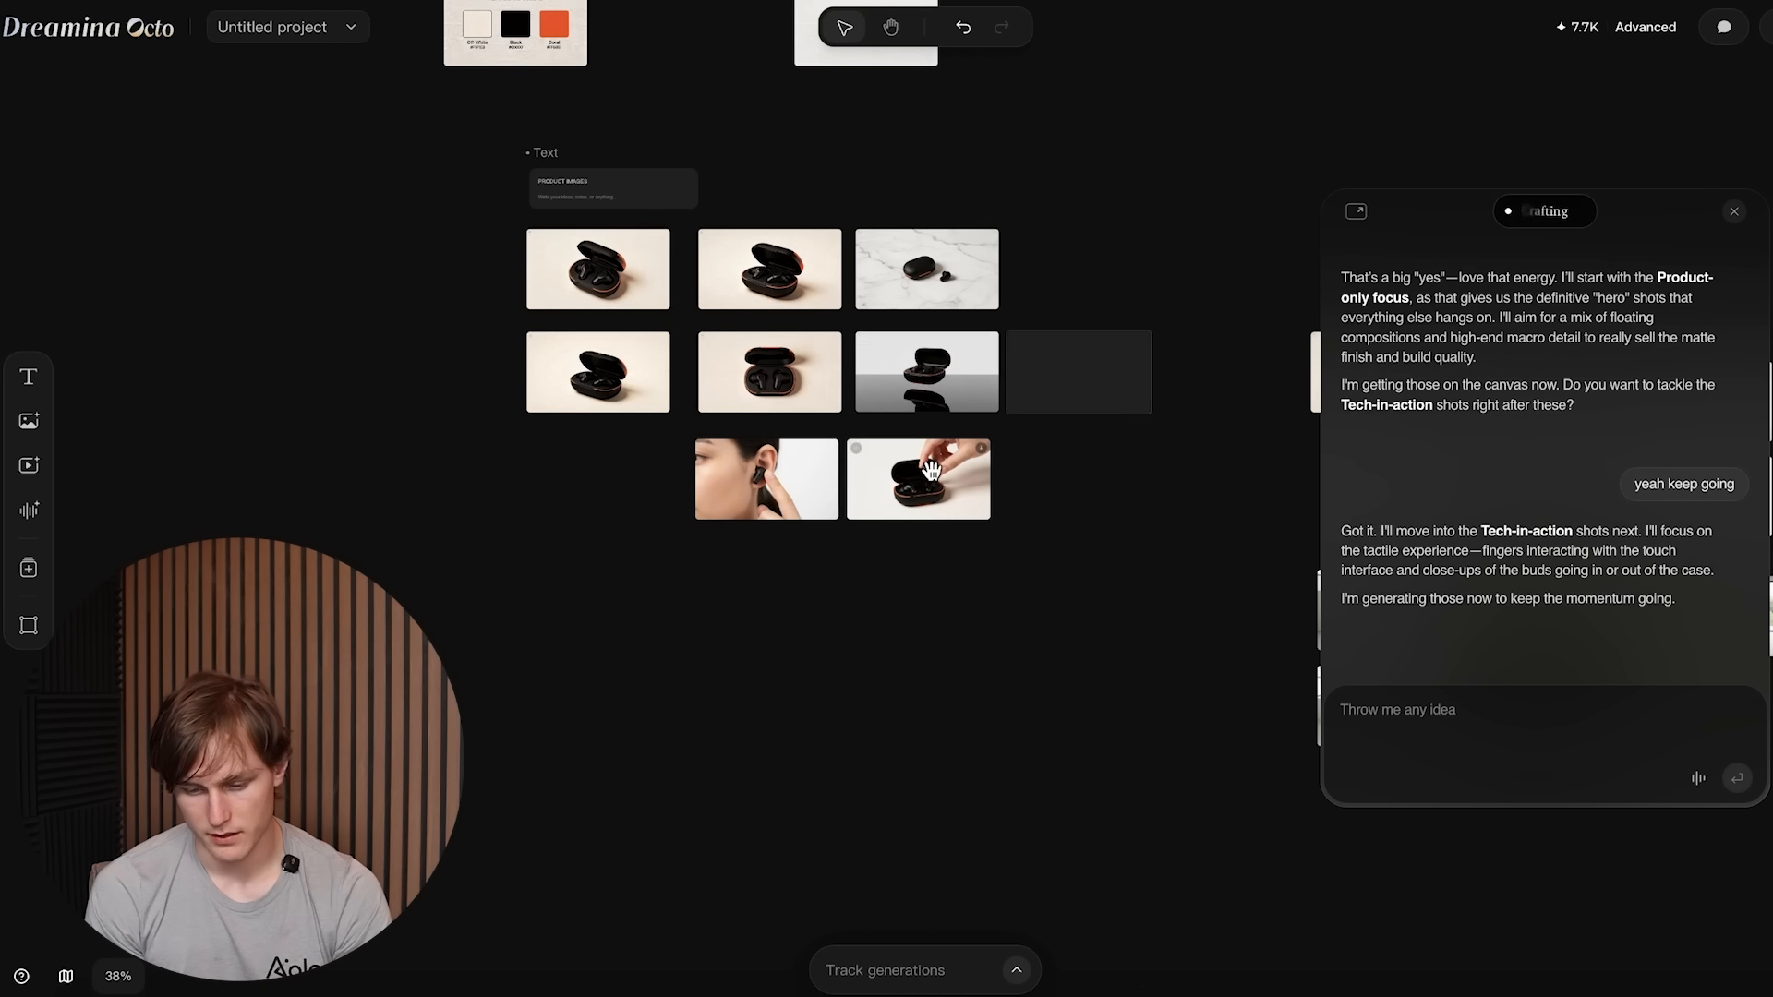
Step: Move the new fingertip-on-earbud shot into the row beneath the product images, inspect it up close and delete it
{"action": "left_click_drag", "start_coordinate": [1092, 368], "coordinate": [574, 469]}
{"action": "scroll", "coordinate": [574, 468], "scroll_direction": "up", "scroll_amount": 10}
{"action": "scroll", "coordinate": [653, 577], "scroll_direction": "down", "scroll_amount": 5}
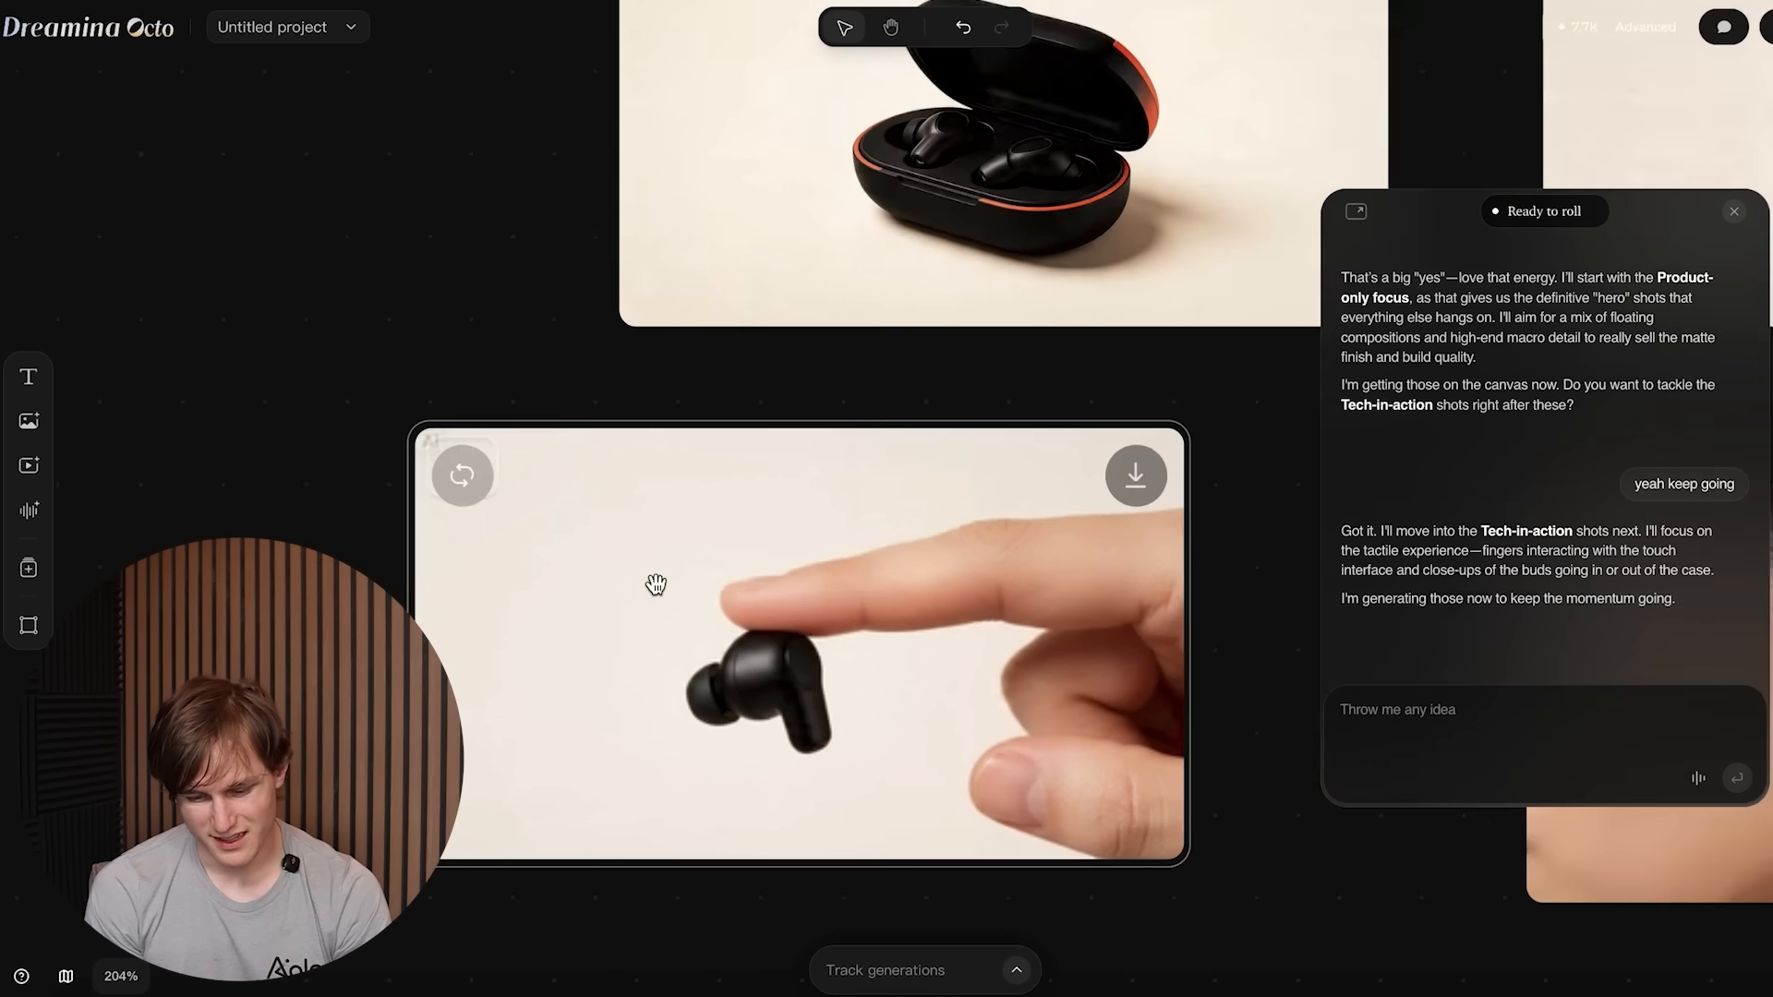
{"action": "left_click_drag", "start_coordinate": [684, 589], "coordinate": [788, 621]}
{"action": "key", "text": "Delete"}
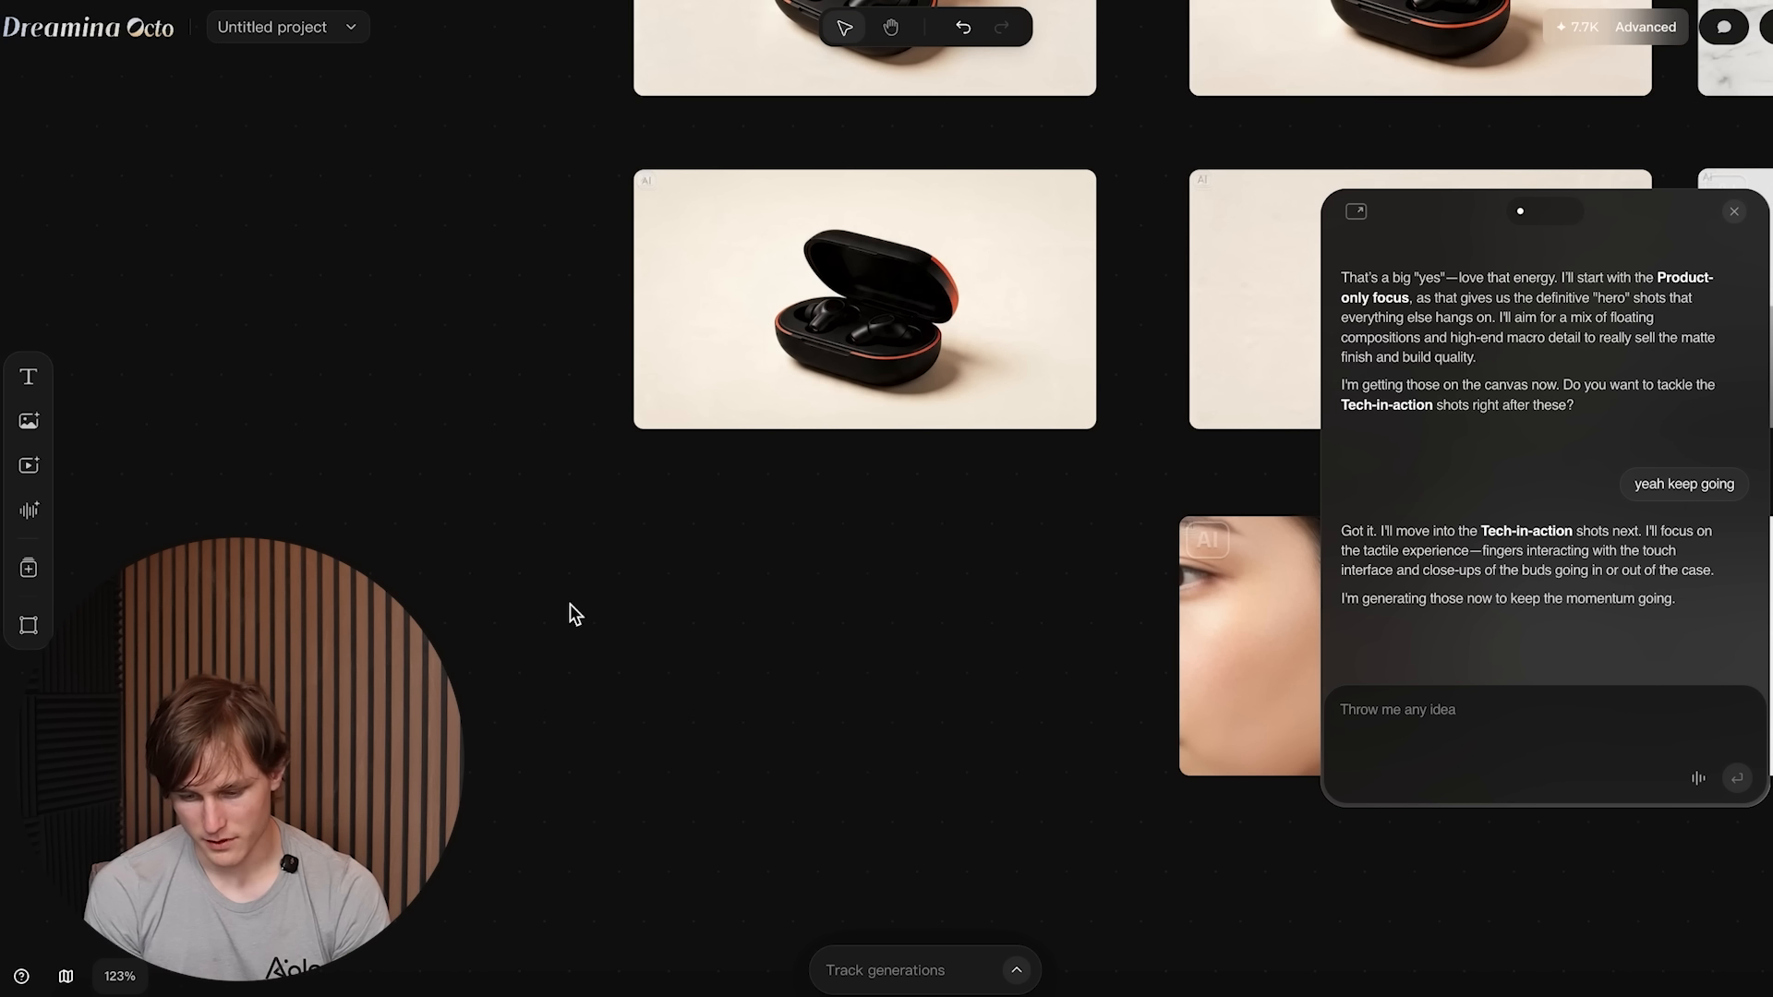
Step: Place the shot of a hand replacing an earbud in its case in the first column, beneath the open-case product images
{"action": "scroll", "coordinate": [575, 610], "scroll_direction": "down", "scroll_amount": 5}
{"action": "scroll", "coordinate": [710, 709], "scroll_direction": "down", "scroll_amount": 5}
{"action": "key", "text": "ctrl+z"}
{"action": "left_click", "coordinate": [356, 630]}
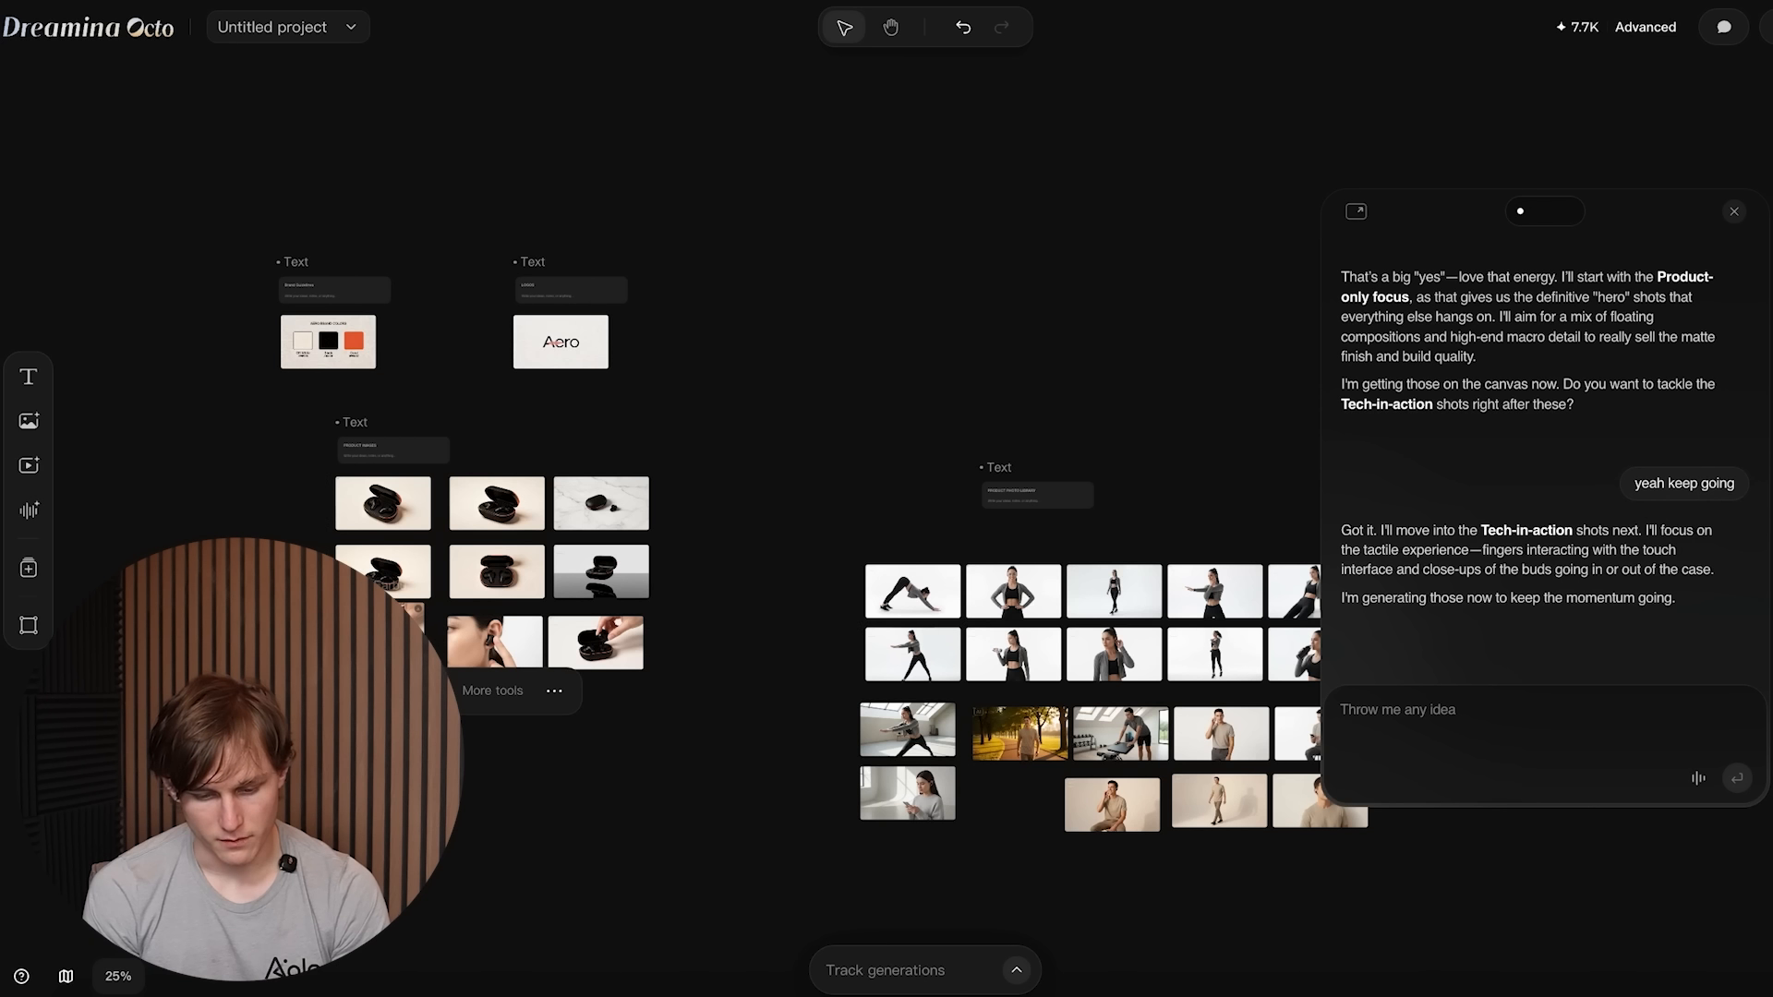
{"action": "scroll", "coordinate": [341, 630], "scroll_direction": "up", "scroll_amount": 10}
{"action": "scroll", "coordinate": [646, 387], "scroll_direction": "up", "scroll_amount": 2}
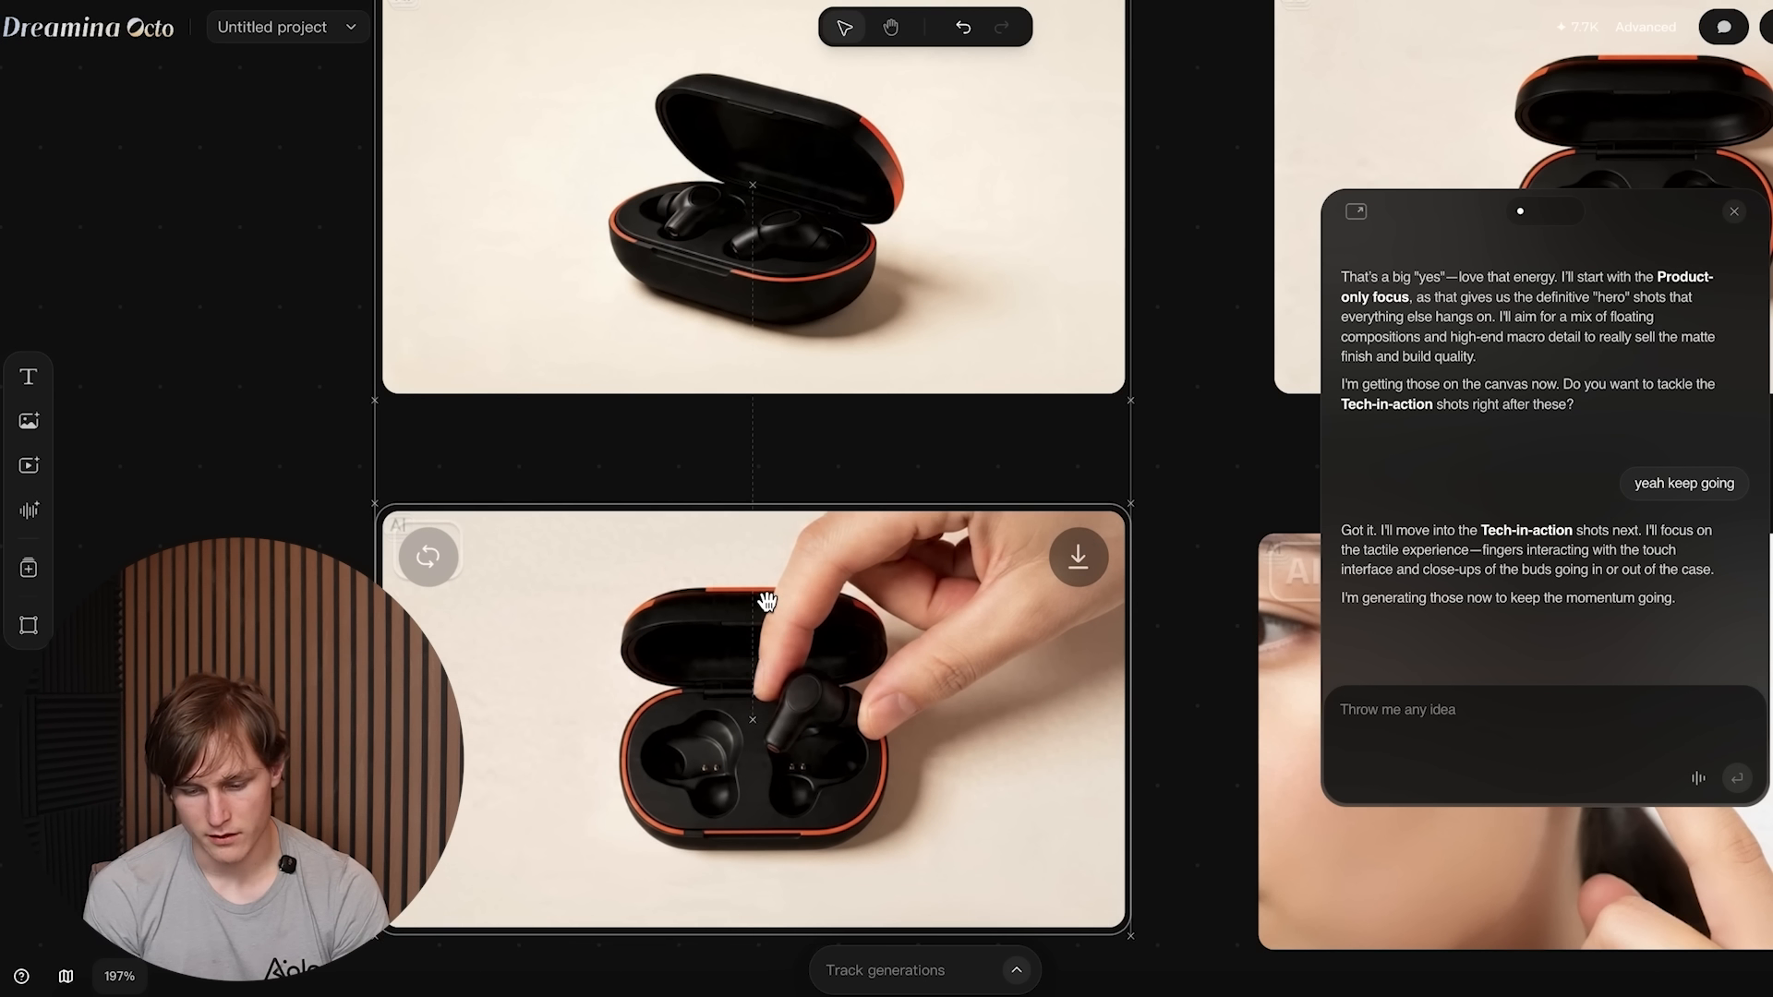
Step: Inspect the skin and earbud detail of the hand-and-case shot and align it level with the adjacent ear close-up
{"action": "scroll", "coordinate": [835, 406], "scroll_direction": "up", "scroll_amount": 5}
{"action": "scroll", "coordinate": [1013, 702], "scroll_direction": "up", "scroll_amount": 8}
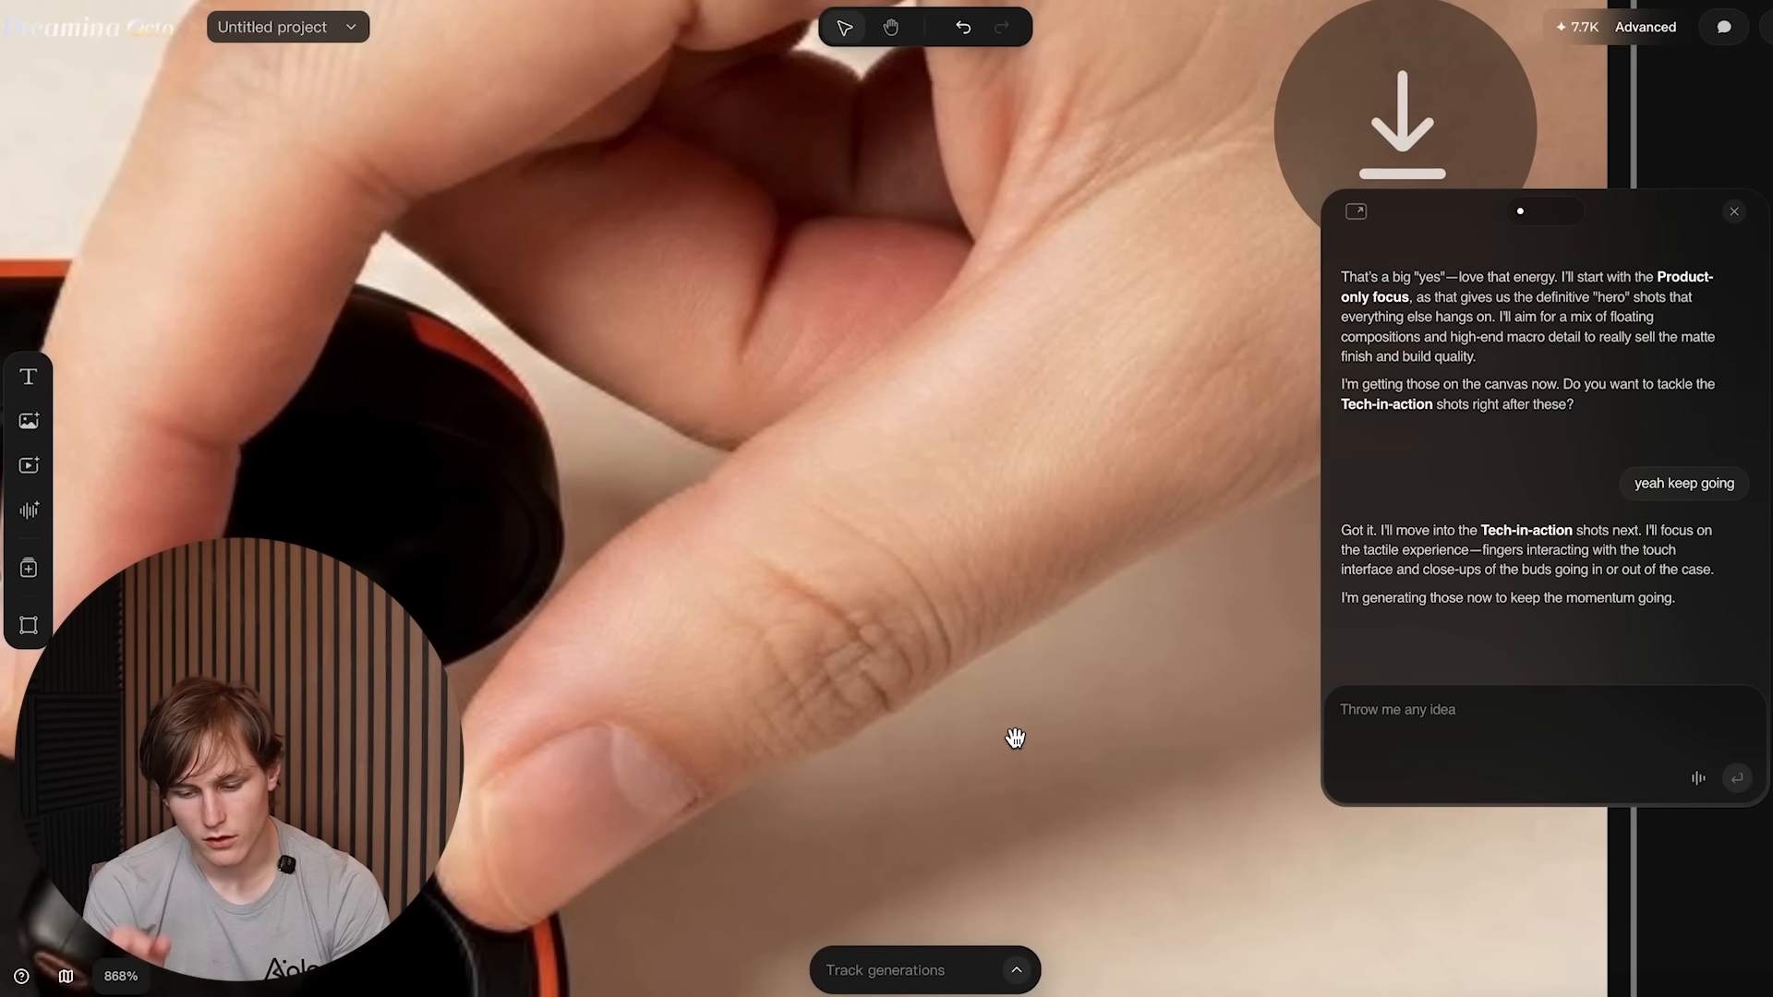
{"action": "scroll", "coordinate": [594, 633], "scroll_direction": "up", "scroll_amount": 5}
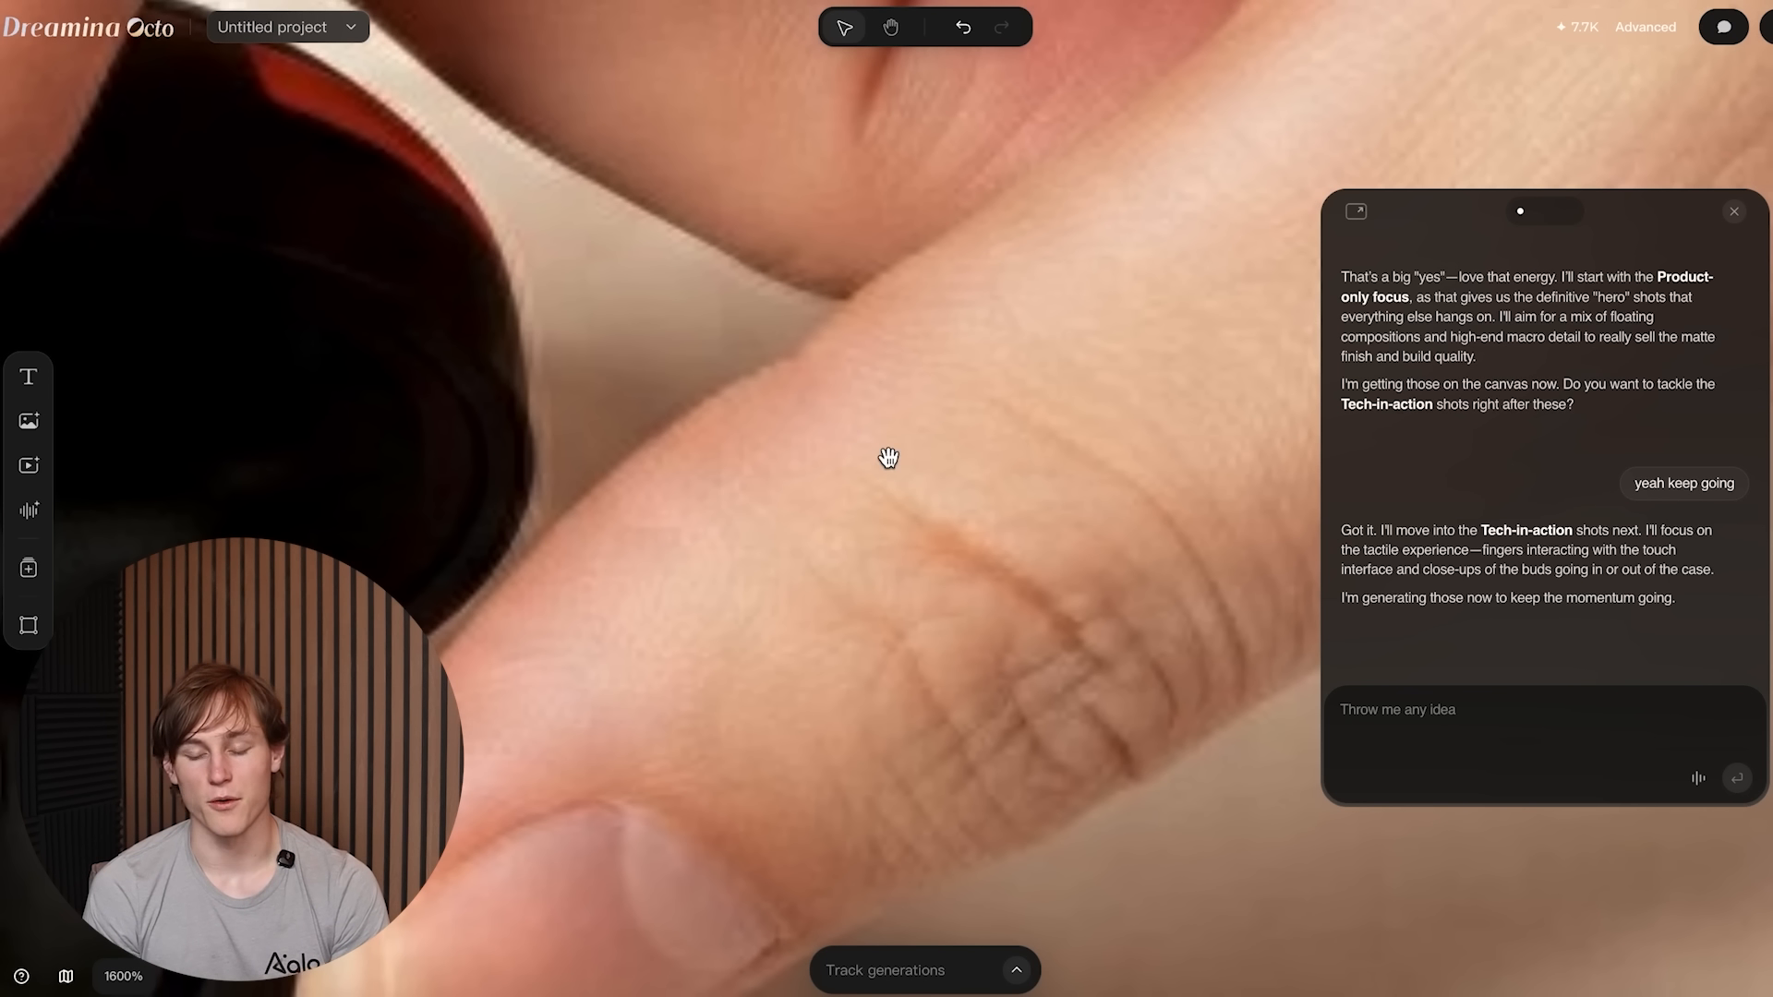
{"action": "scroll", "coordinate": [888, 458], "scroll_direction": "down", "scroll_amount": 5}
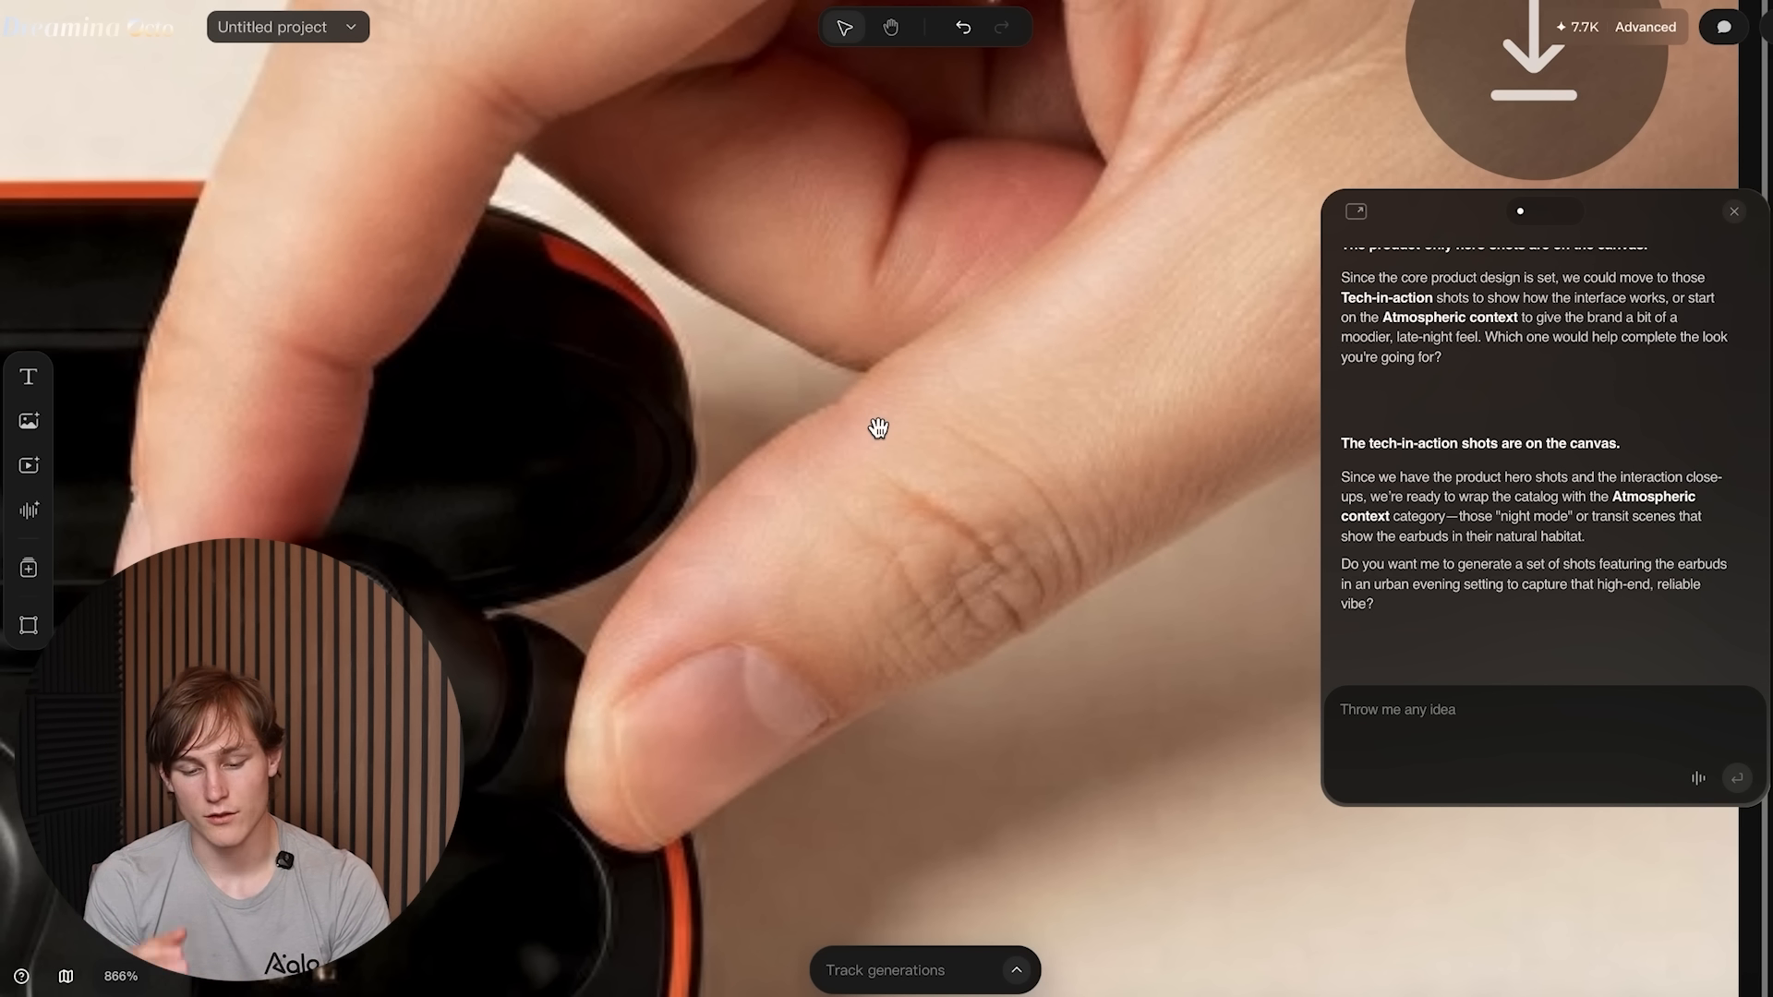
{"action": "scroll", "coordinate": [875, 320], "scroll_direction": "down", "scroll_amount": 8}
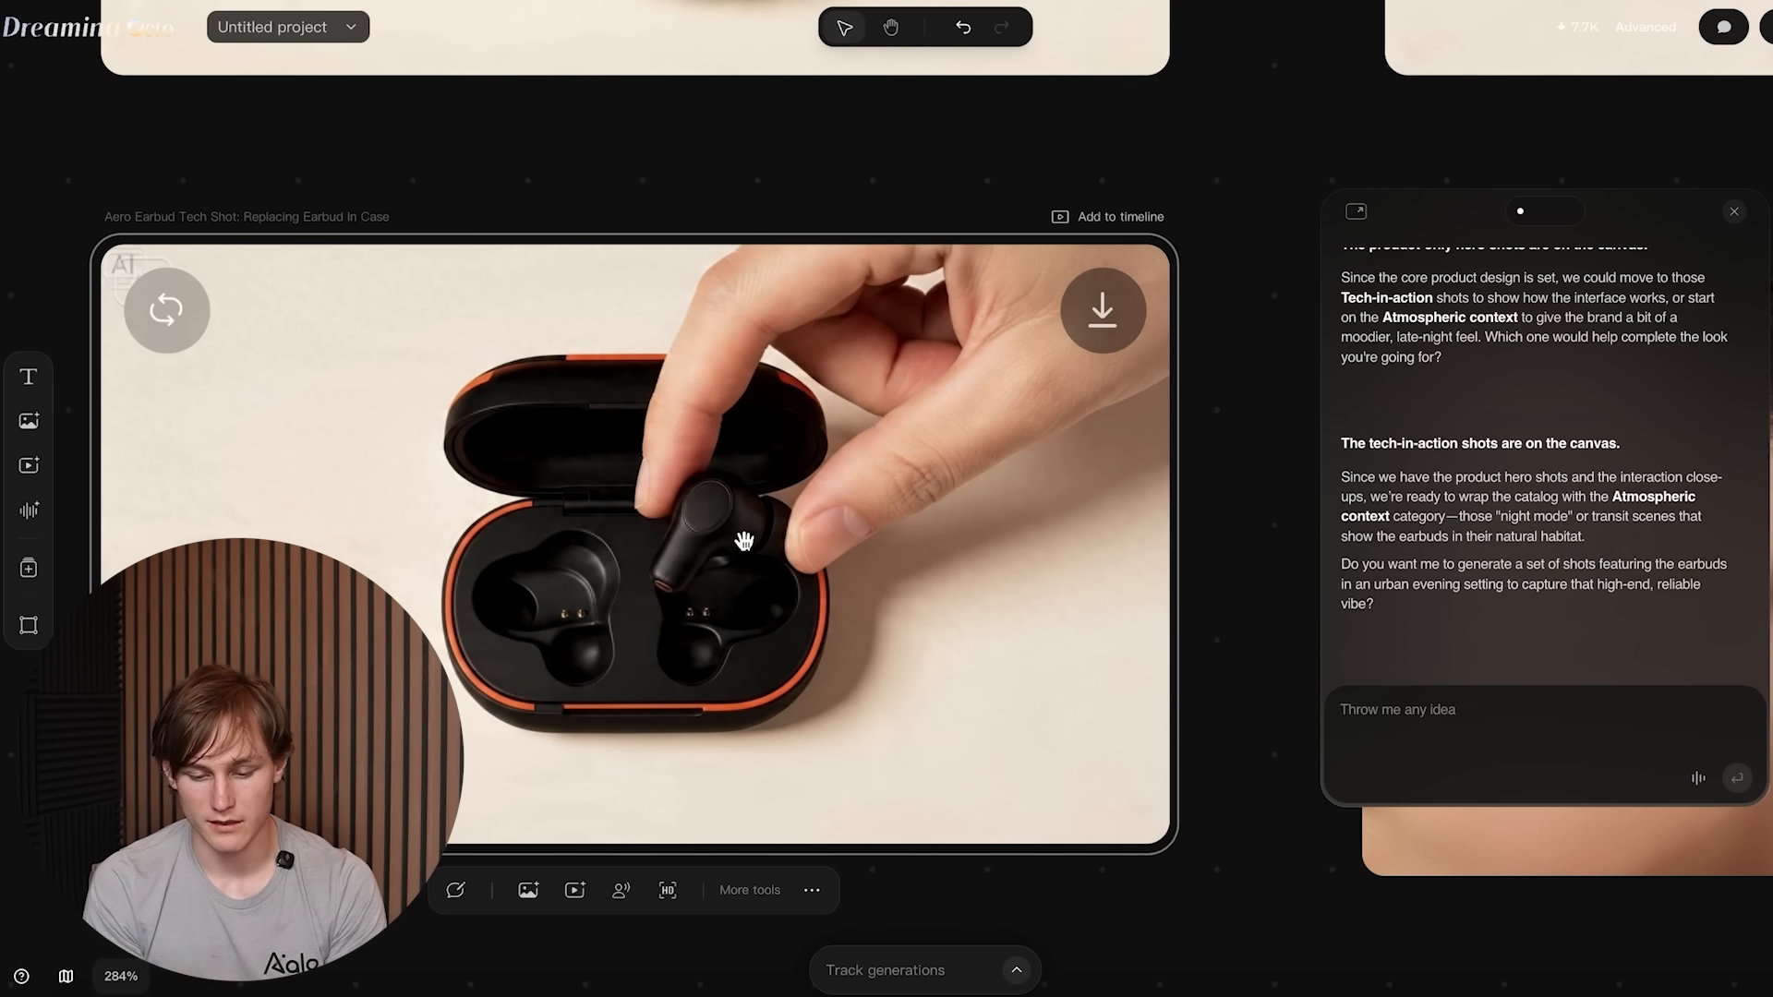
{"action": "scroll", "coordinate": [744, 540], "scroll_direction": "down", "scroll_amount": 5}
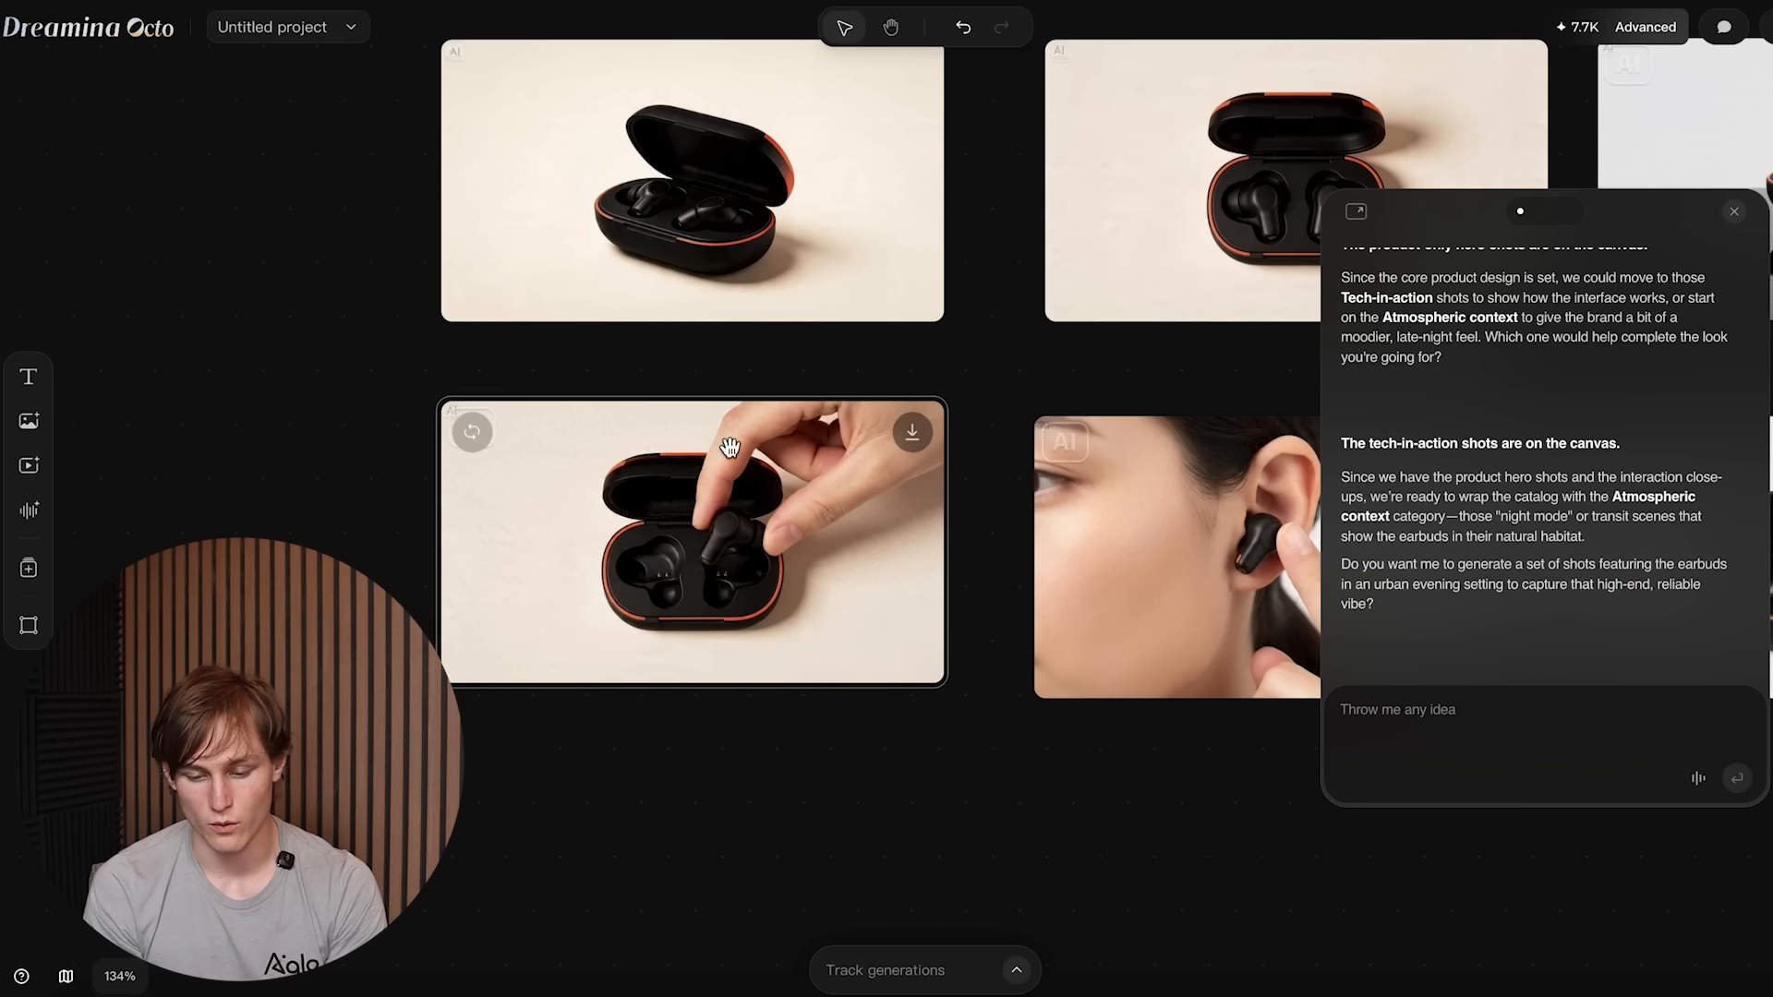
{"action": "left_click", "coordinate": [868, 567]}
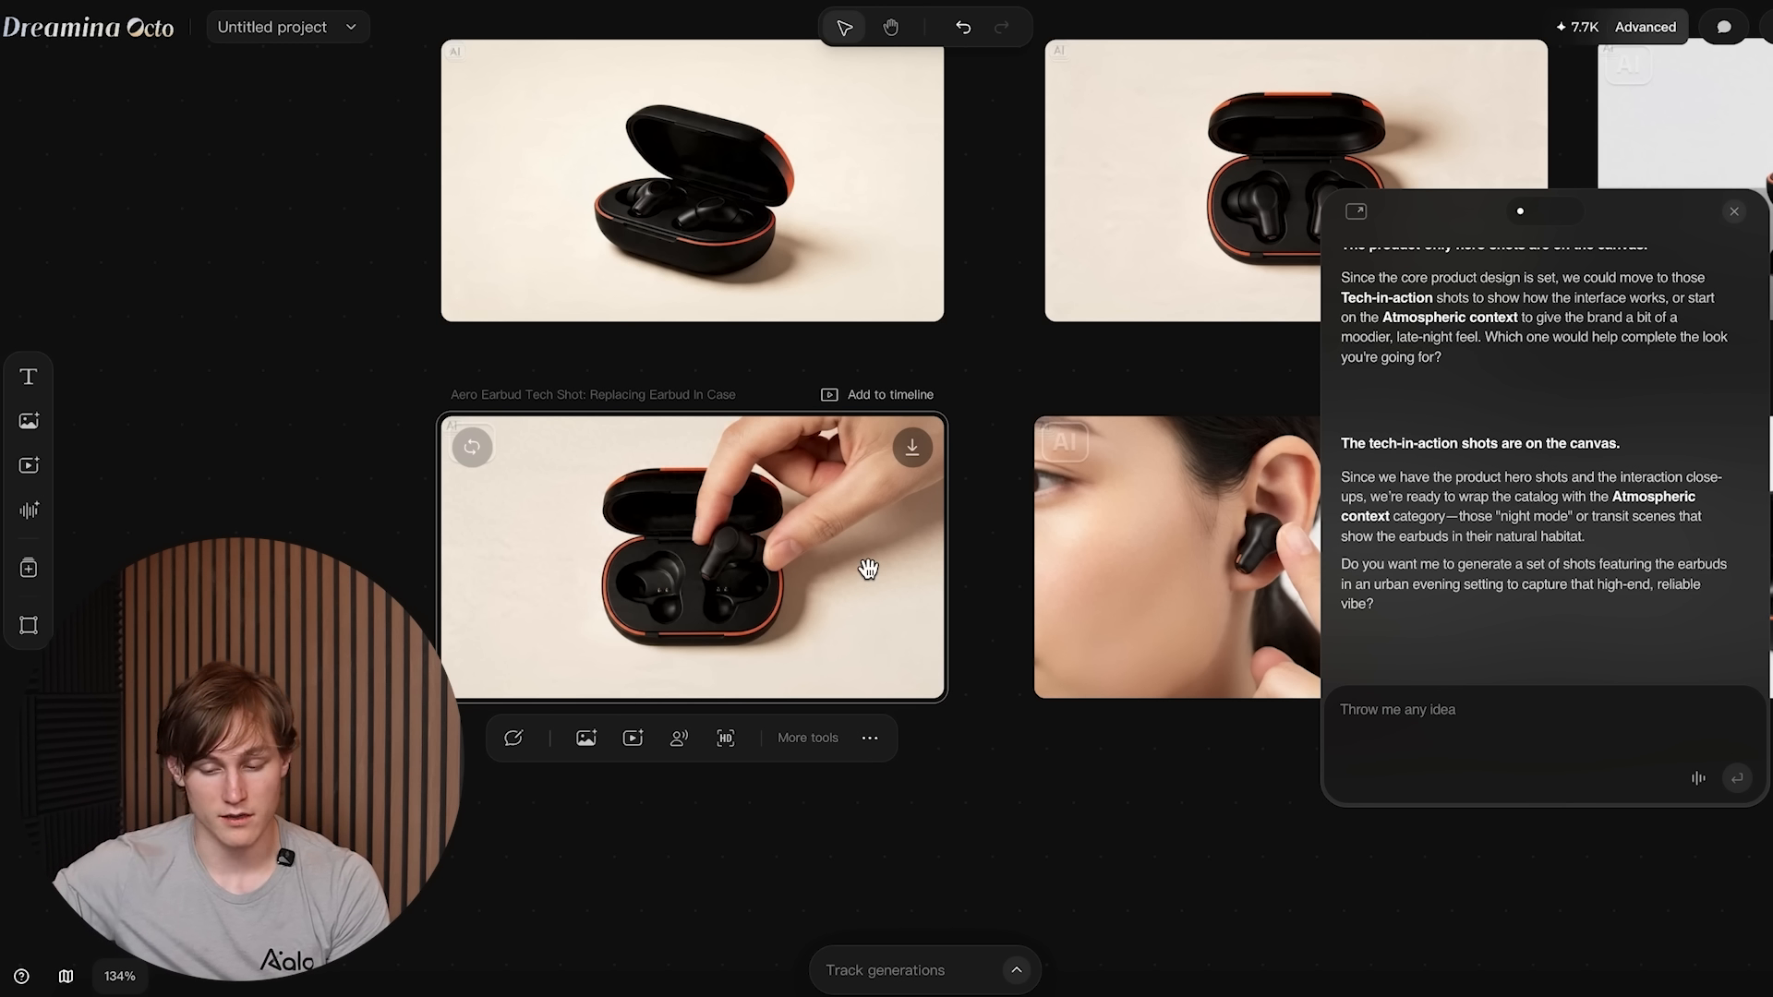
{"action": "scroll", "coordinate": [1020, 766], "scroll_direction": "down", "scroll_amount": 5}
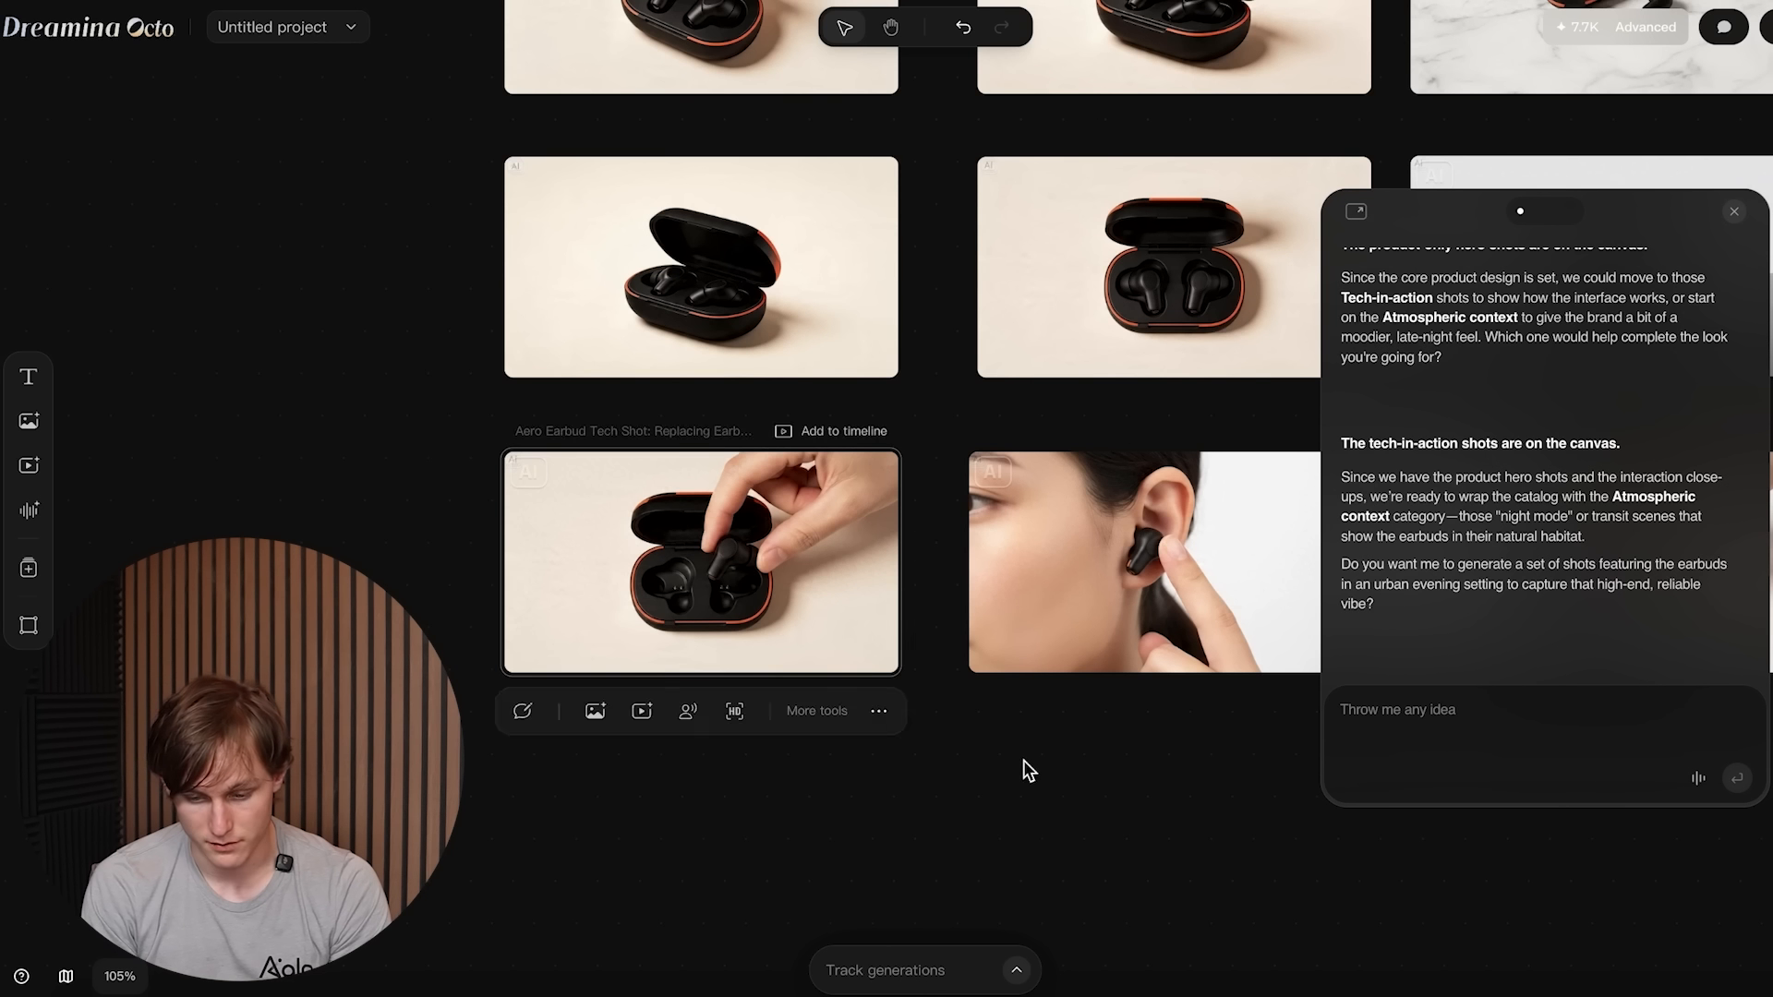
Step: Review the finished grid of product images and the model shots in the product photo library across the whole canvas
{"action": "left_click_drag", "start_coordinate": [1215, 813], "coordinate": [637, 351]}
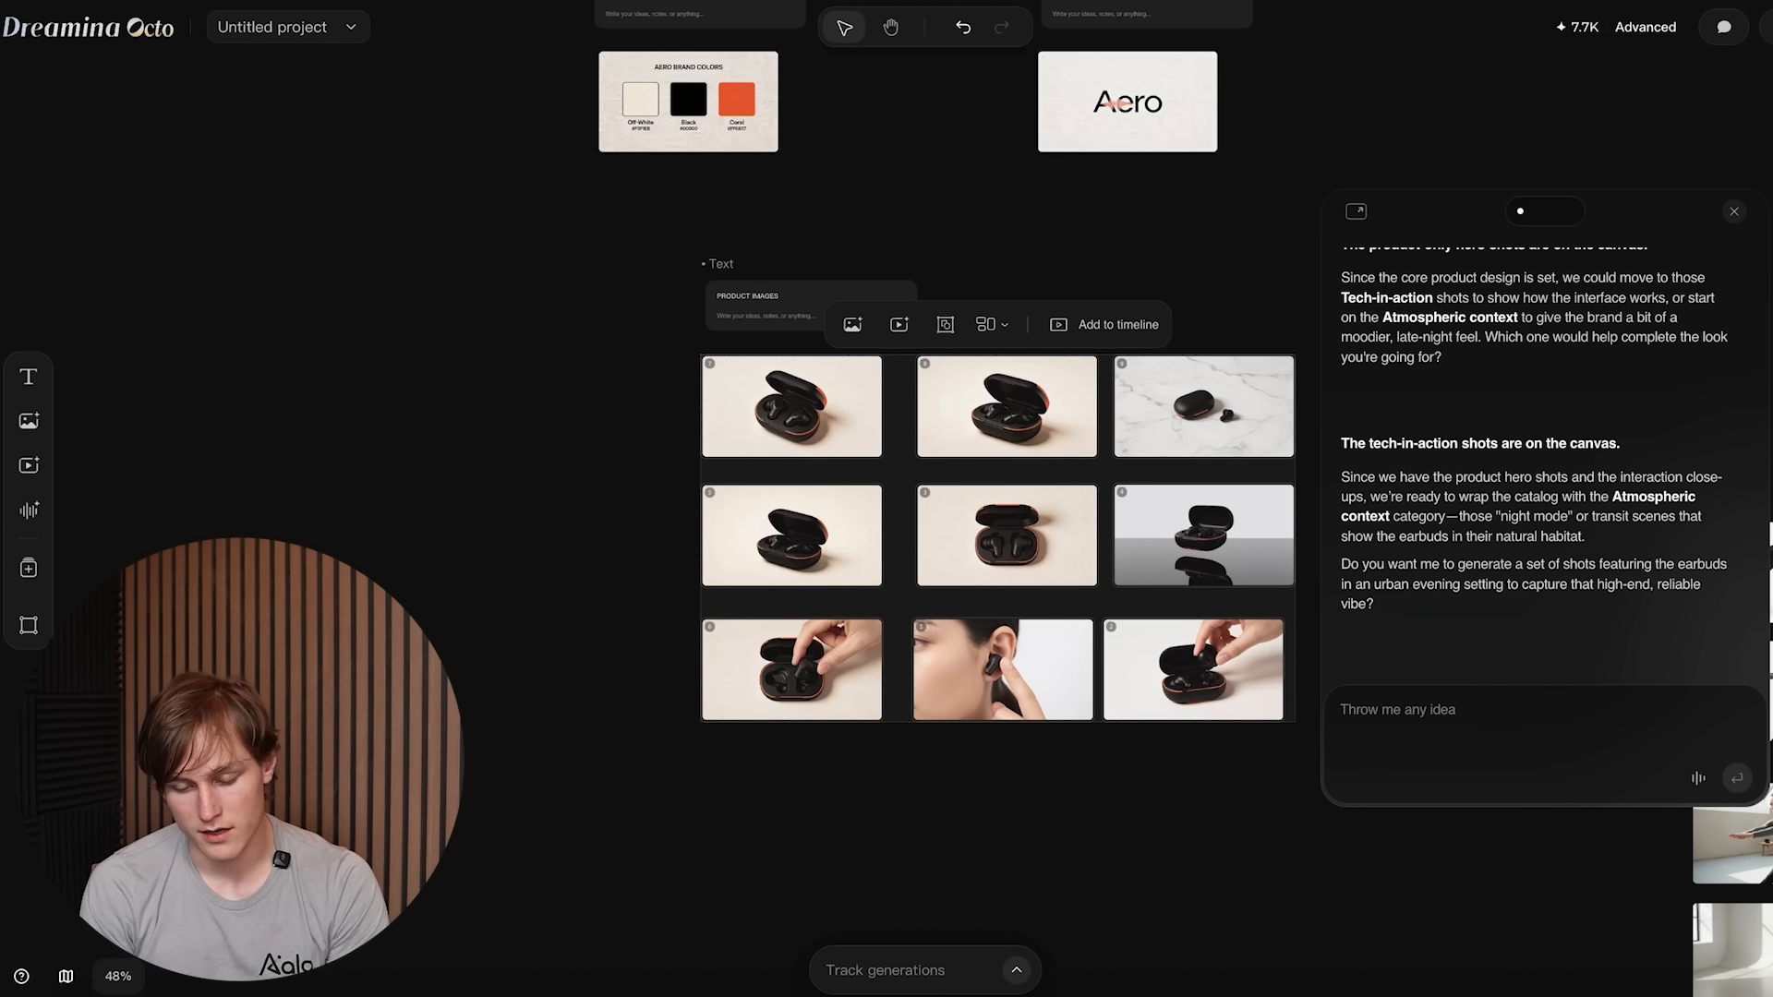
{"action": "left_click", "coordinate": [637, 402]}
{"action": "scroll", "coordinate": [754, 400], "scroll_direction": "right", "scroll_amount": 7}
{"action": "scroll", "coordinate": [753, 401], "scroll_direction": "right", "scroll_amount": 8}
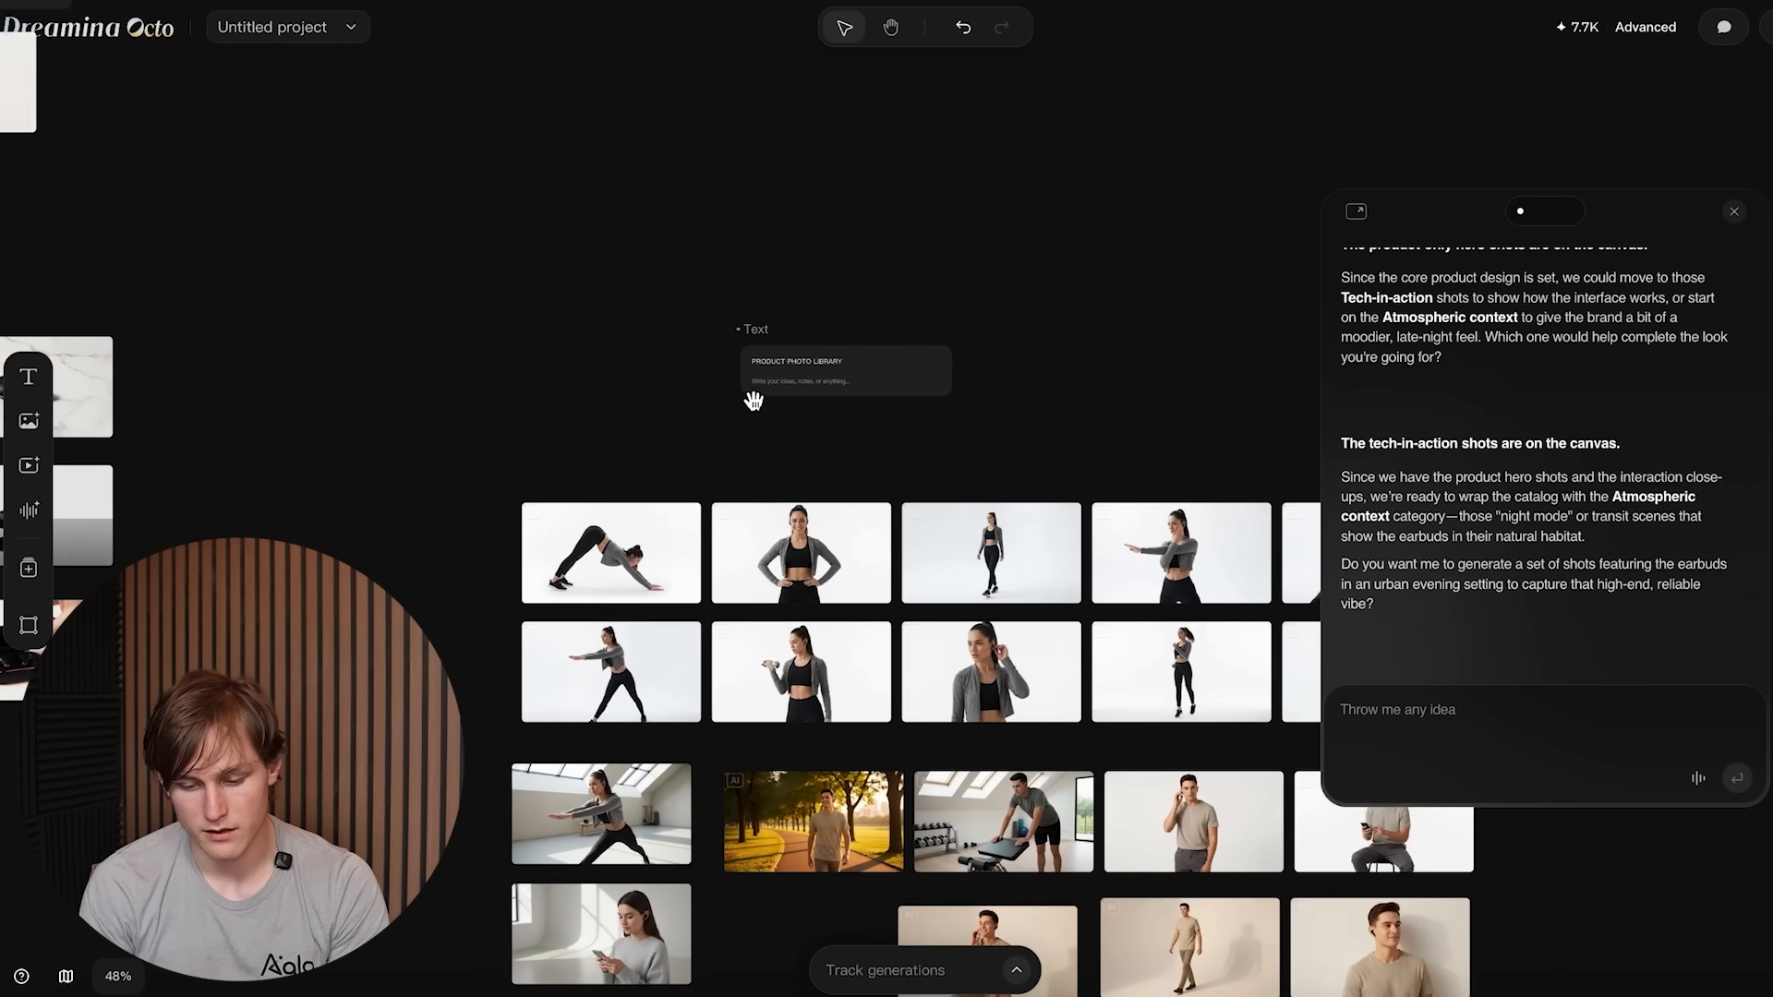
{"action": "scroll", "coordinate": [754, 401], "scroll_direction": "down", "scroll_amount": 2}
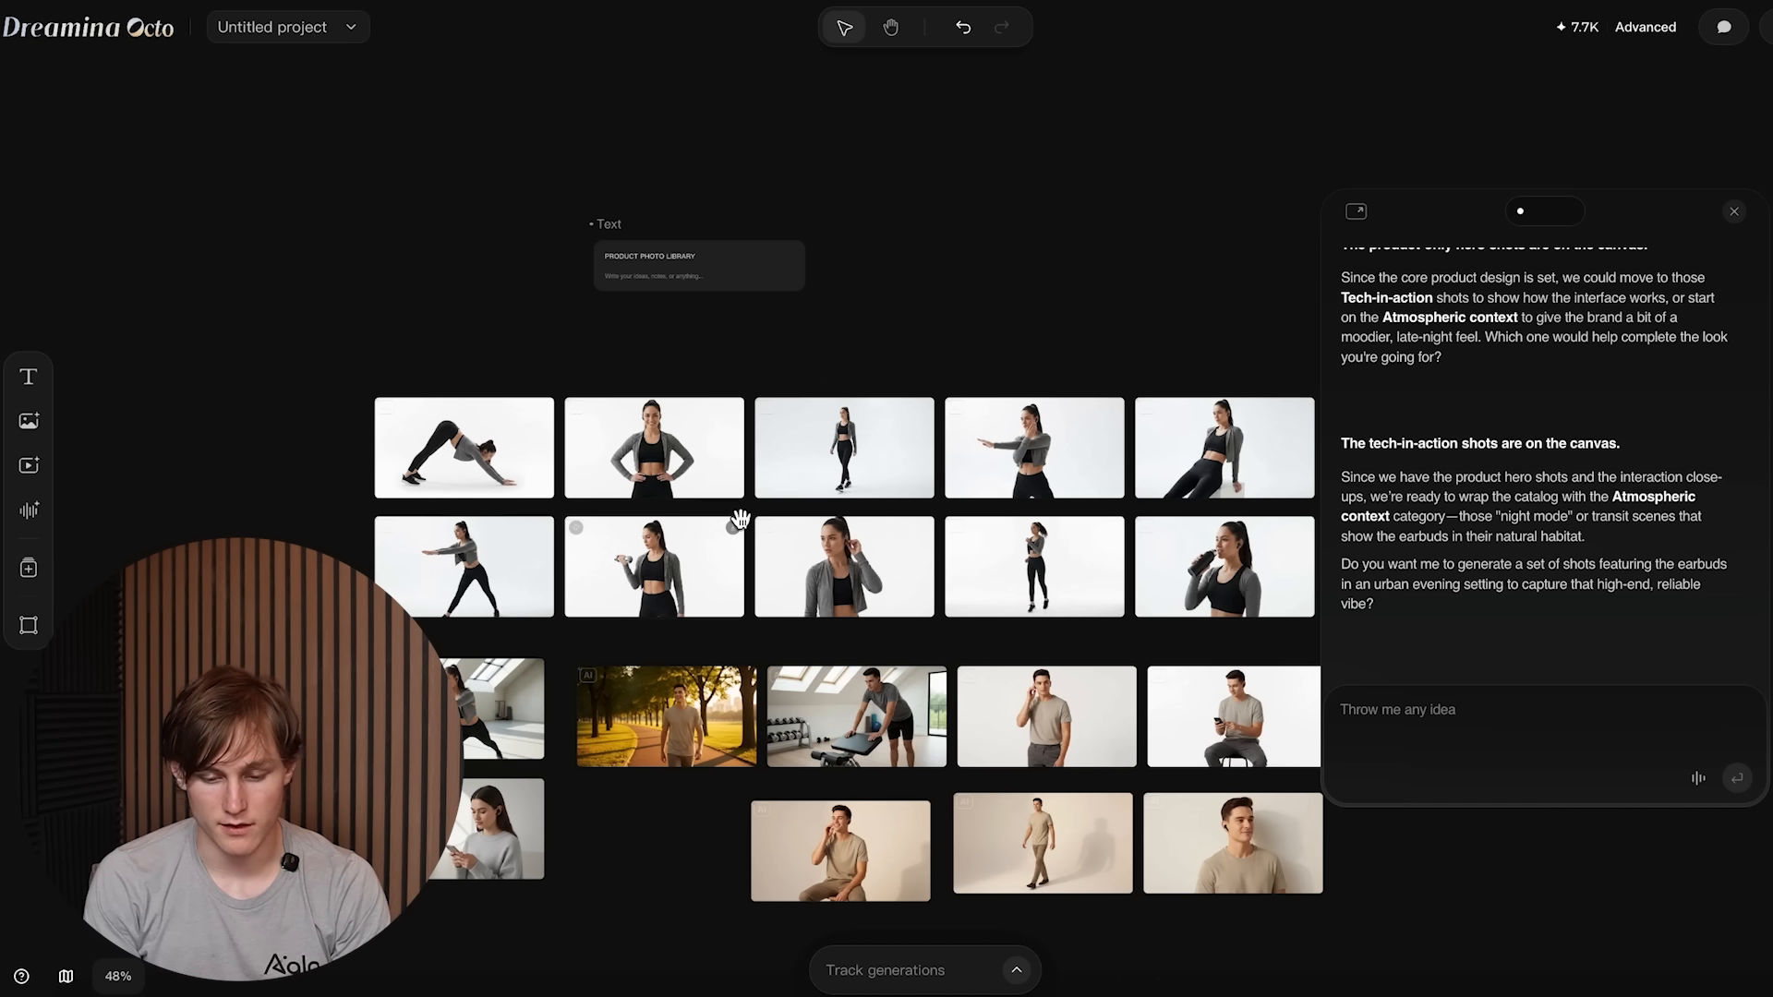
{"action": "scroll", "coordinate": [741, 517], "scroll_direction": "down", "scroll_amount": 4}
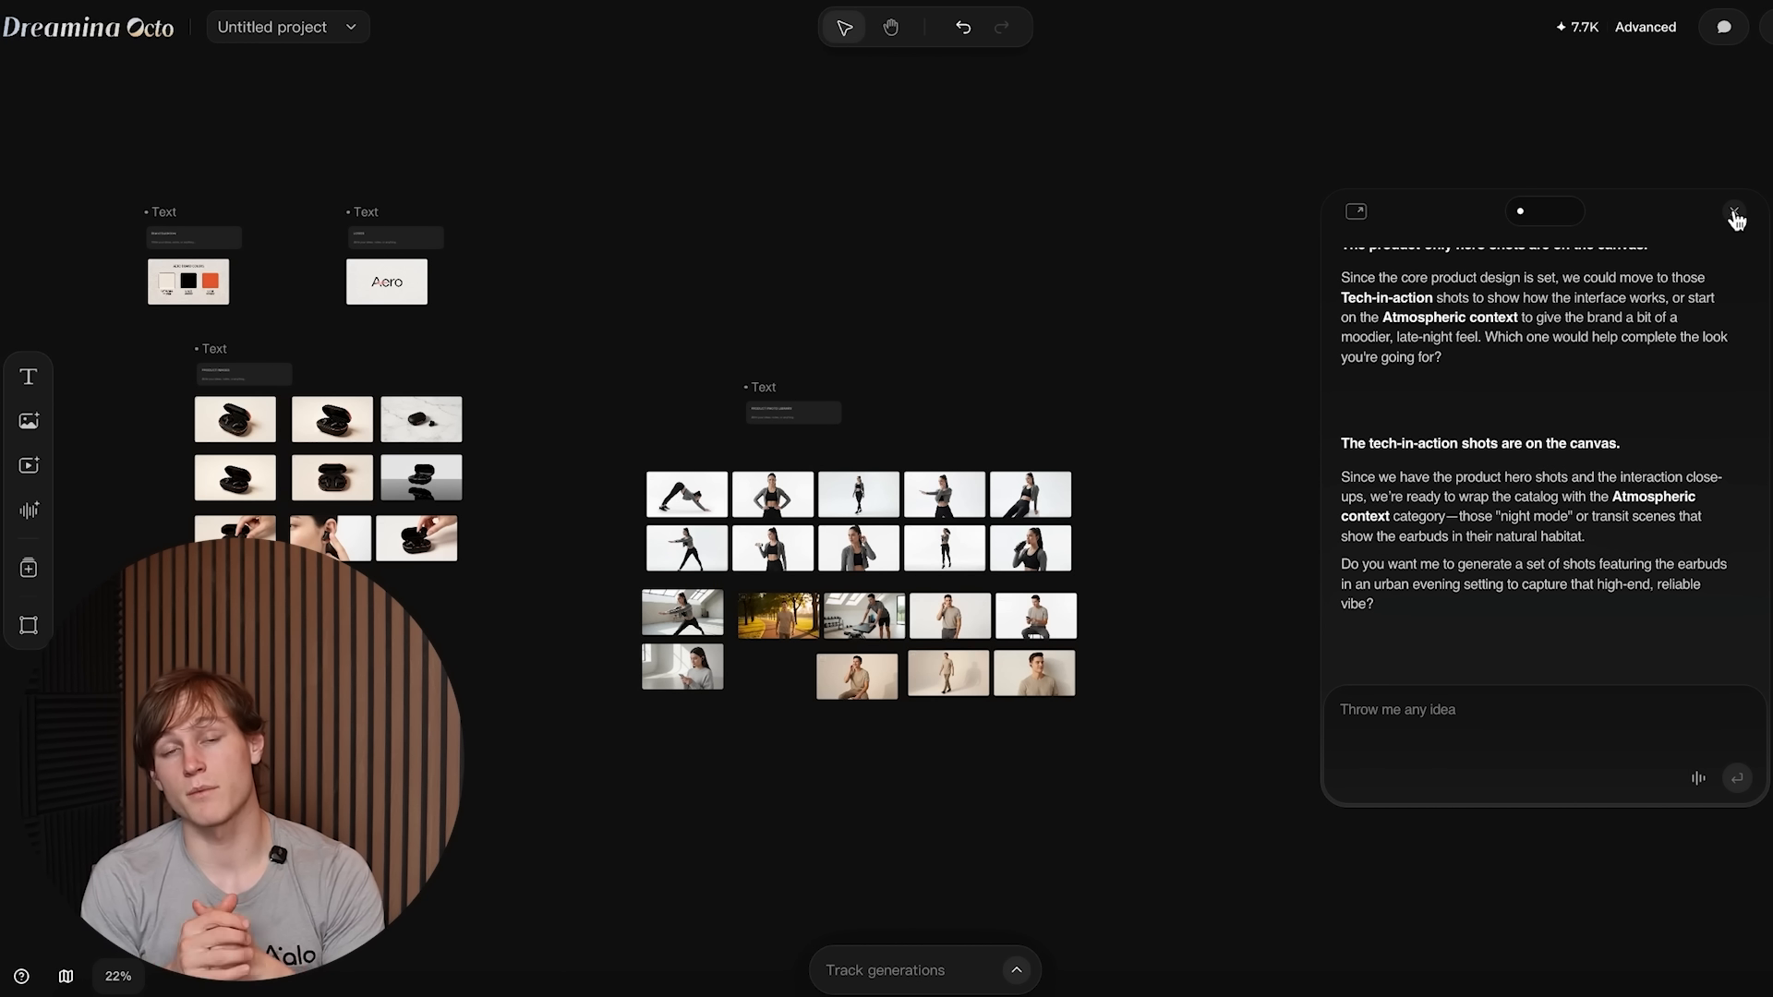